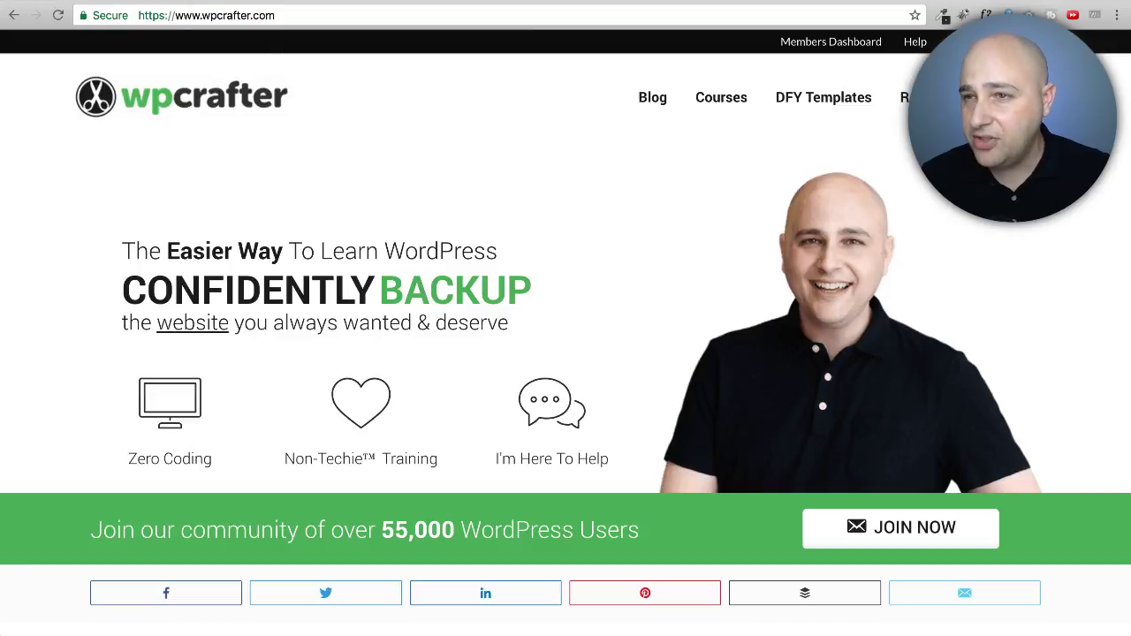
# - Browse the Beaver Builder homepage and the Smart Passive Income SPI 275 episode page down to its download box
pyautogui.click(491, 4)
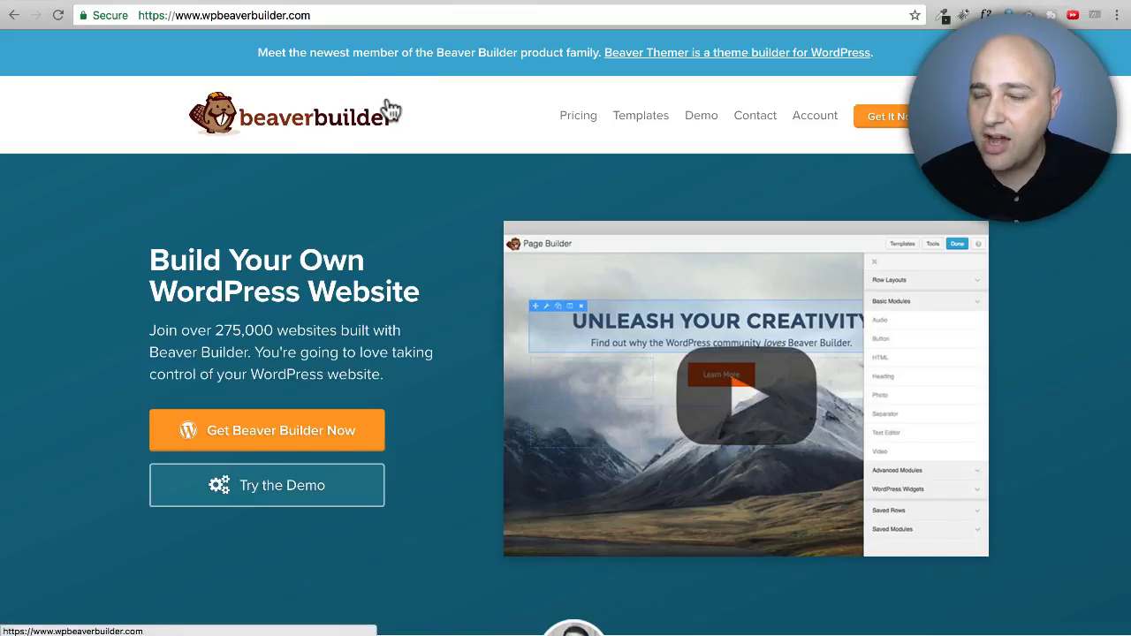
pyautogui.hotkey('ctrl', 'Tab')
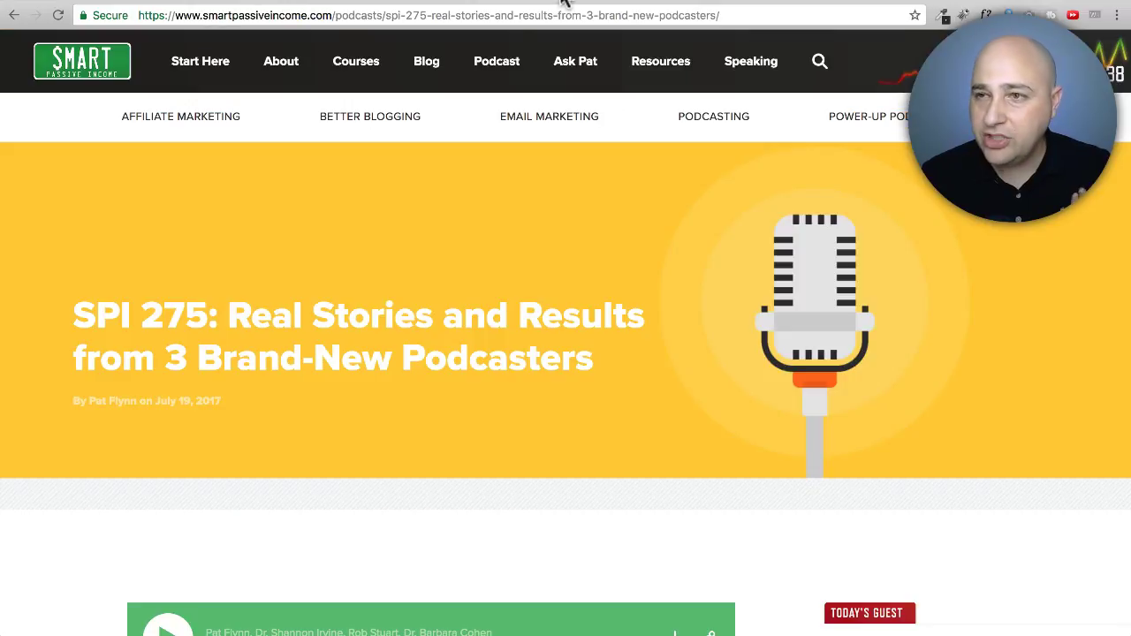
pyautogui.scroll(-20, 256, 264)
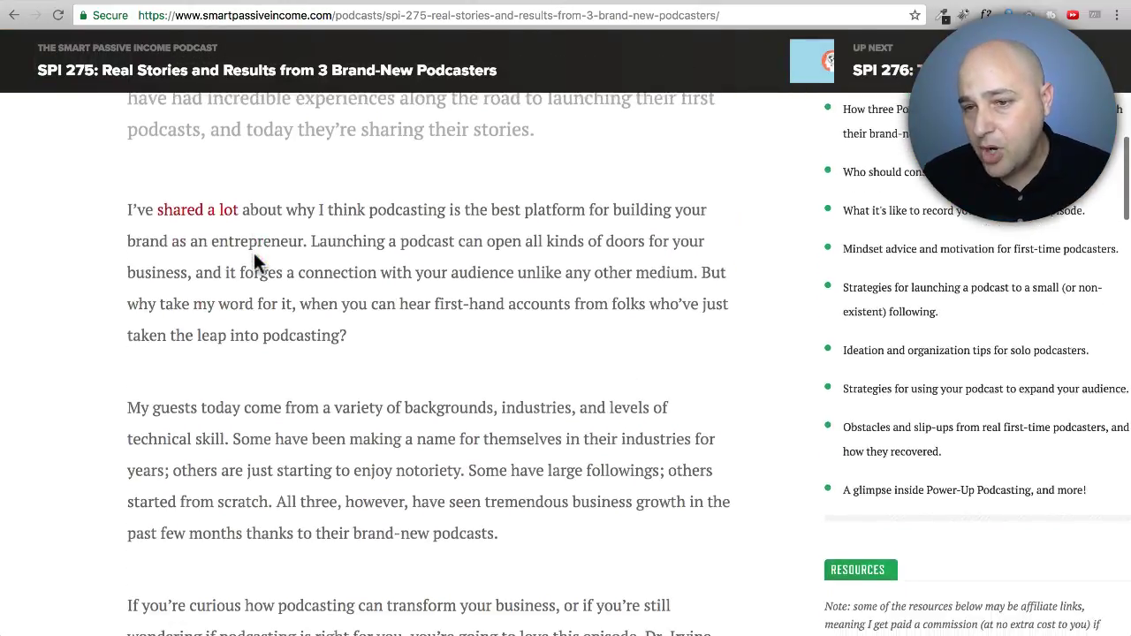
pyautogui.scroll(-6, 256, 263)
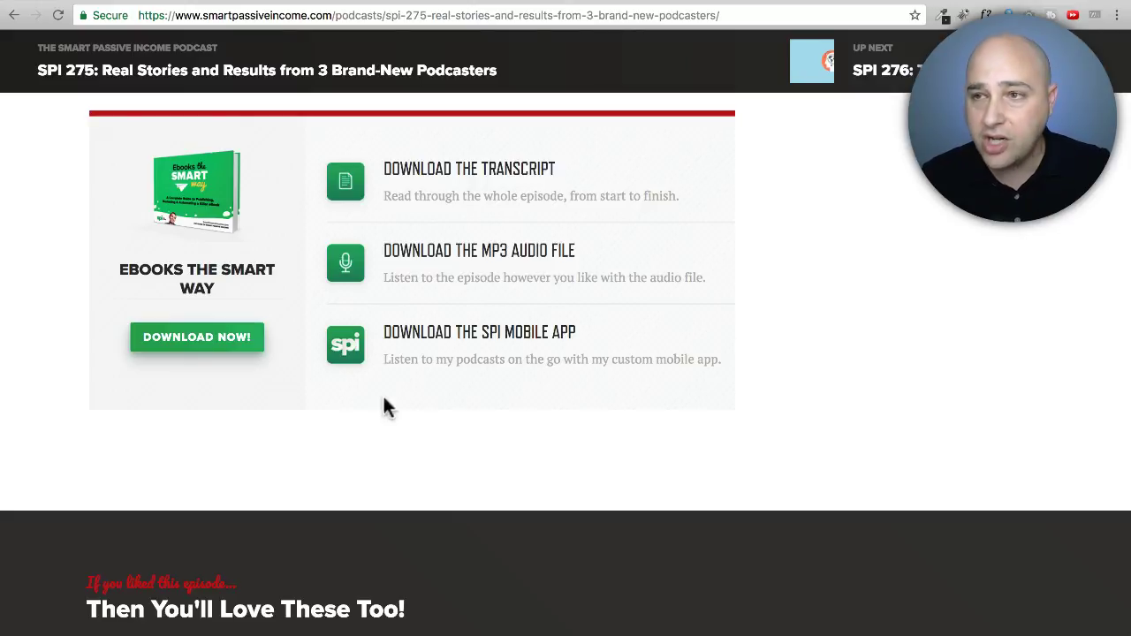
# - Review the Astra theme site, the Astra Hooks plugin page, the GeneratePress Hooks page and the Ocean Hooks extension page
pyautogui.click(621, 5)
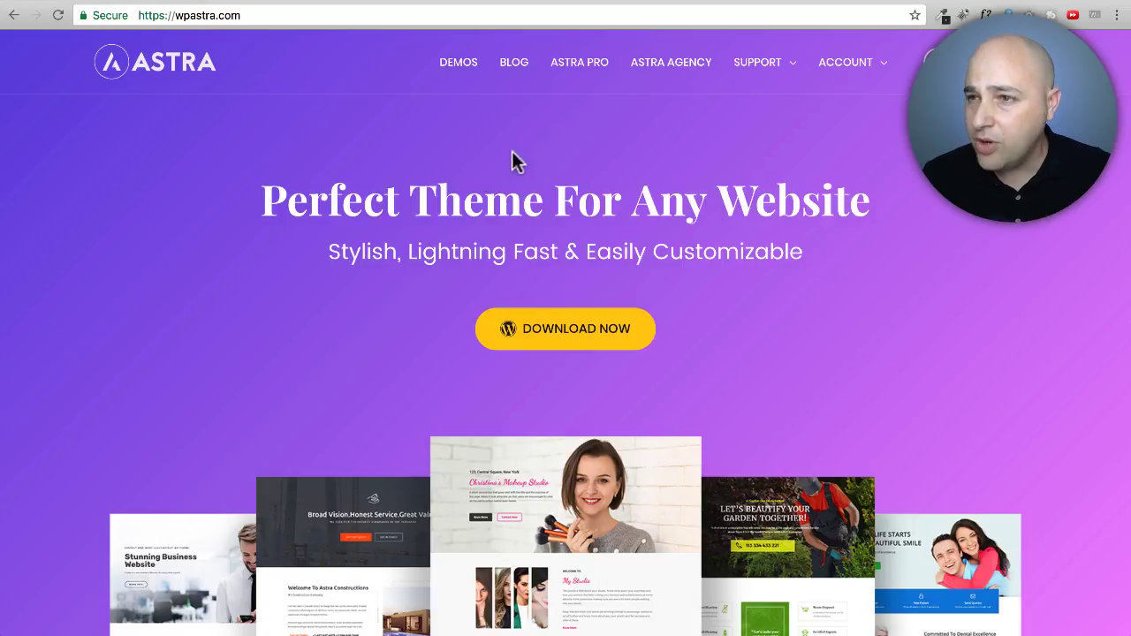
pyautogui.click(688, 3)
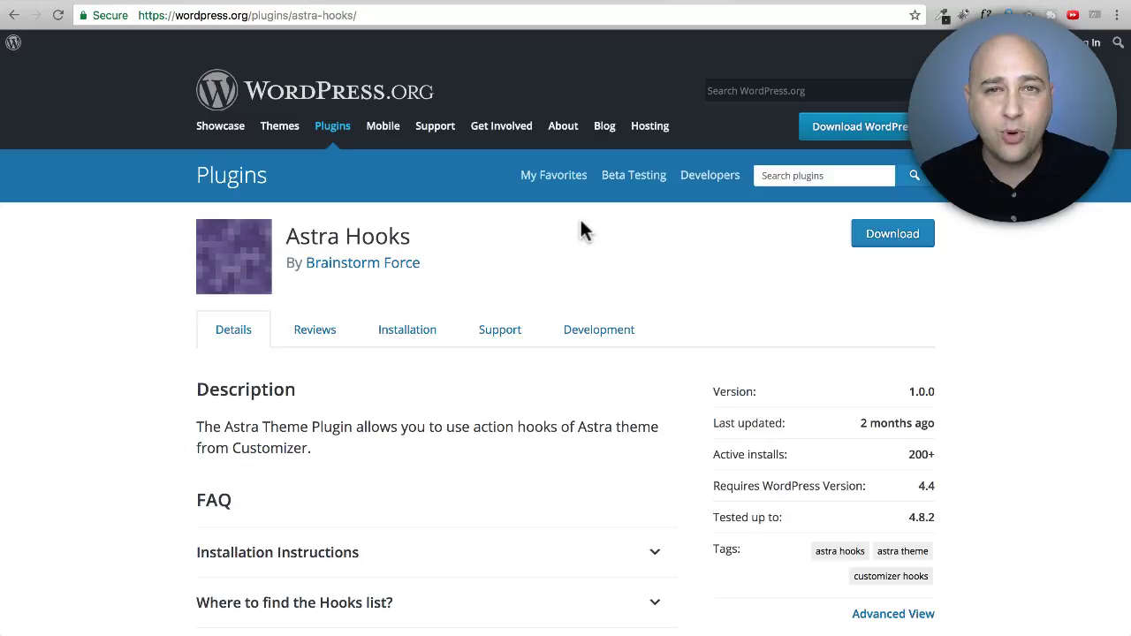
pyautogui.click(762, 3)
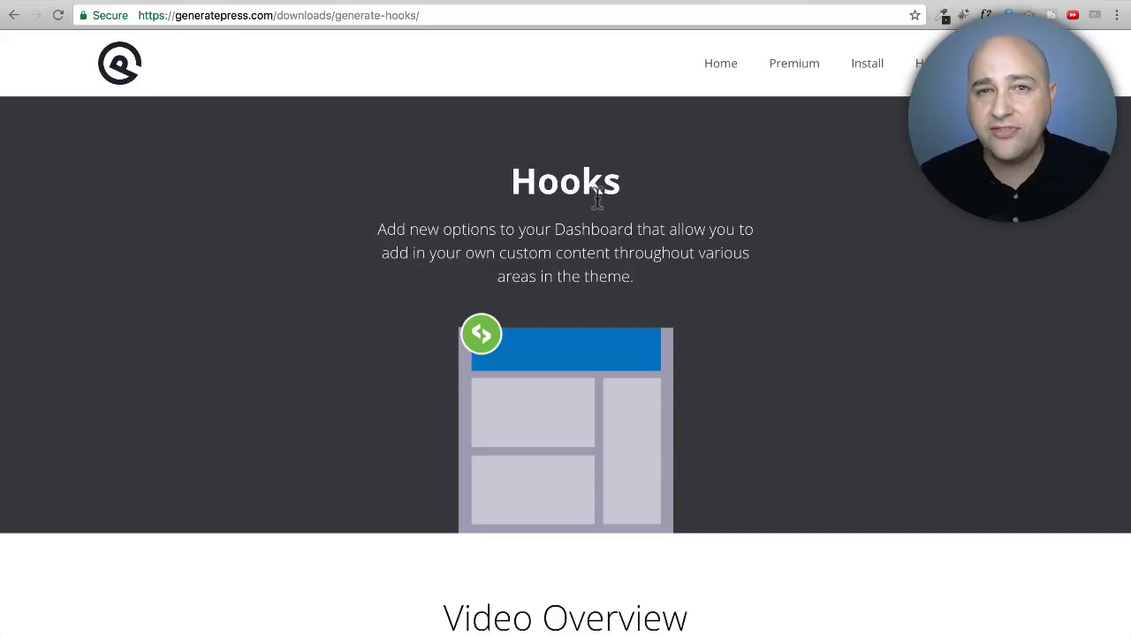
pyautogui.click(820, 3)
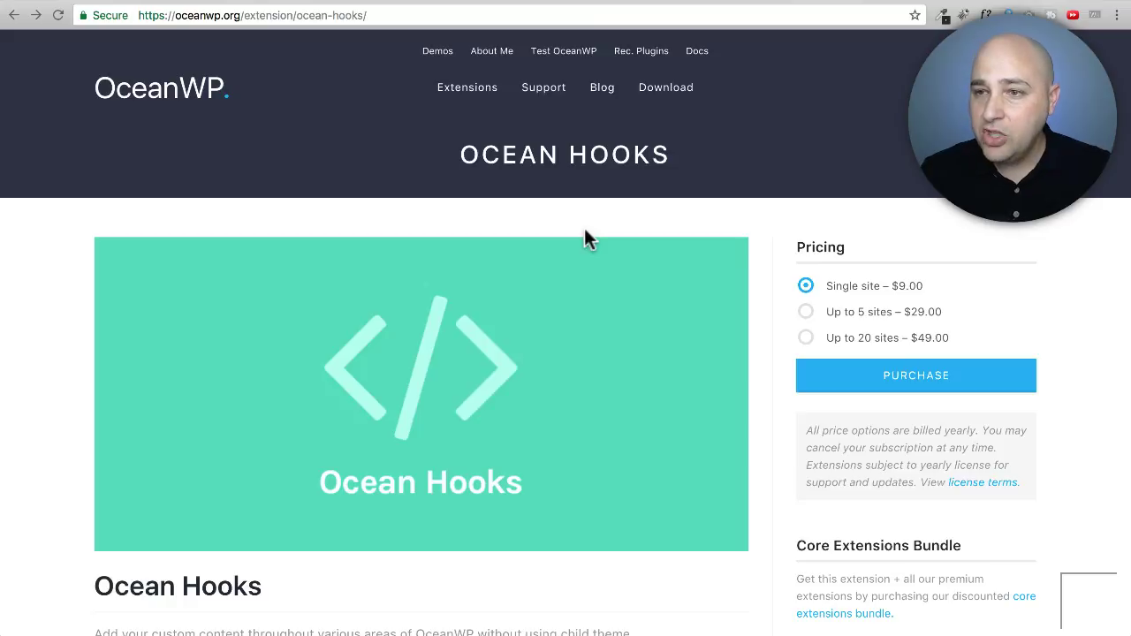
pyautogui.scroll(-5, 572, 235)
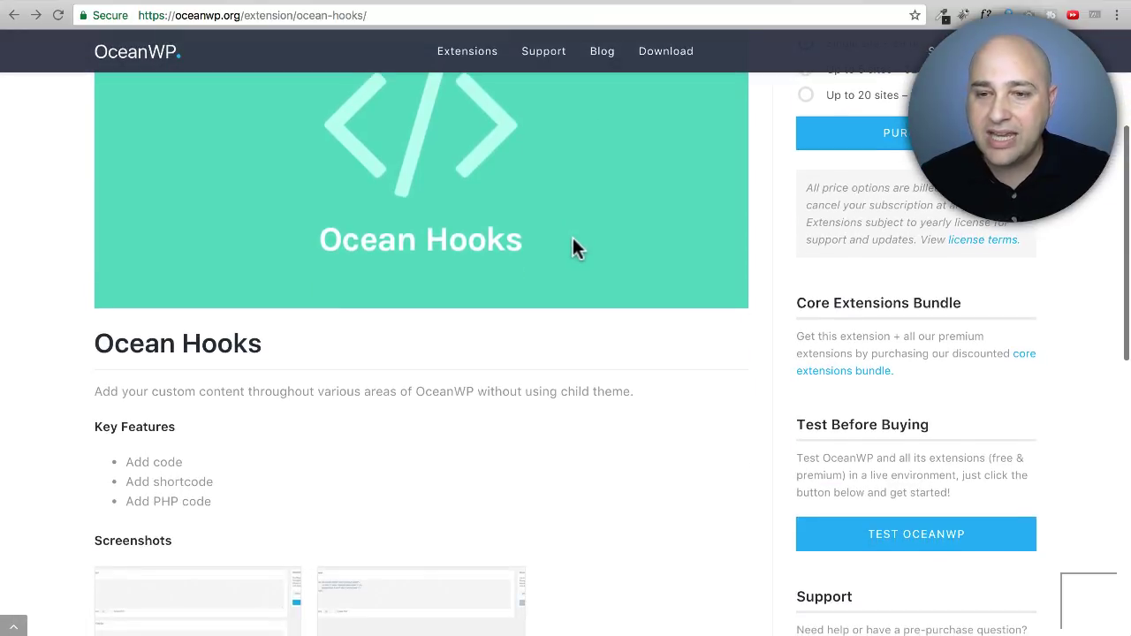
pyautogui.scroll(5, 570, 236)
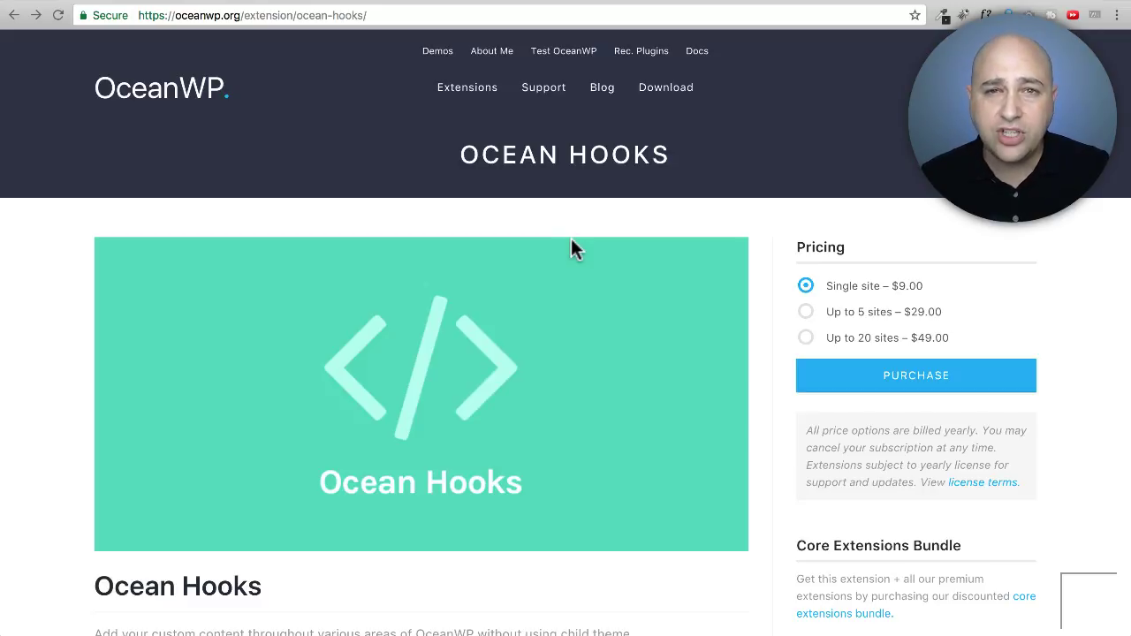
# - Open the installed plugins list in the astra.dev WordPress admin and locate the Astra Hooks plugin
pyautogui.click(883, 1)
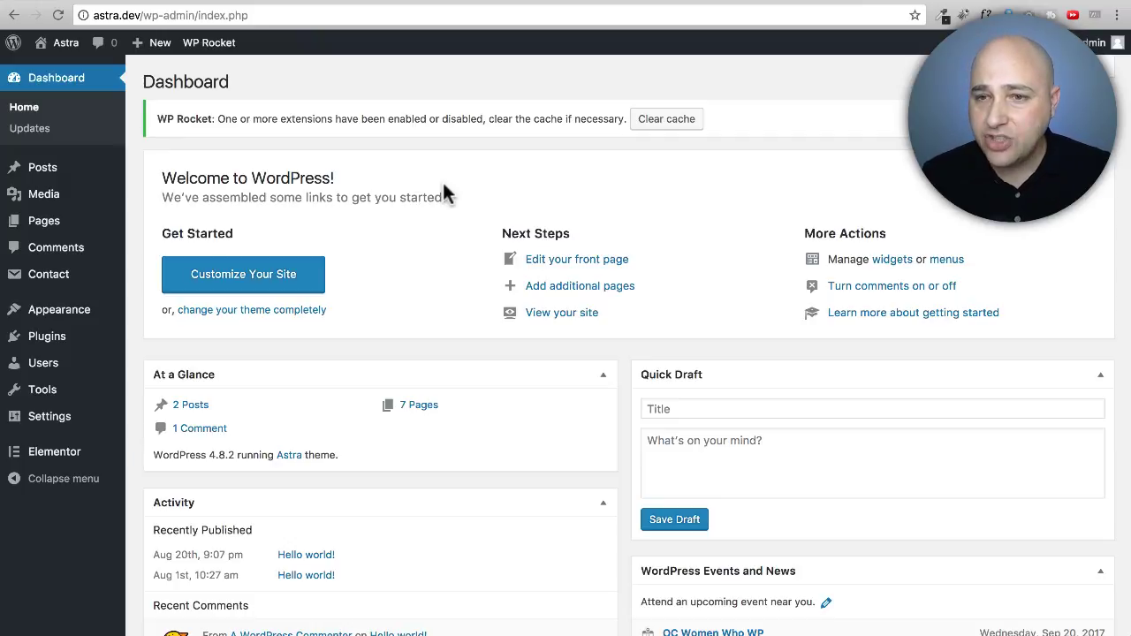
pyautogui.moveTo(95, 315)
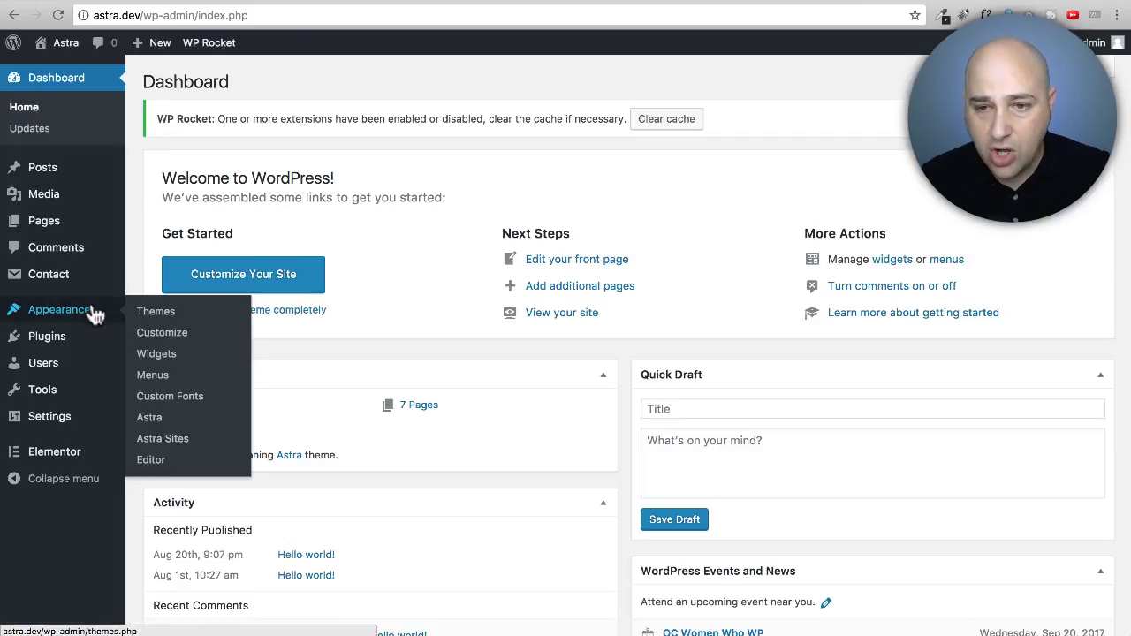
pyautogui.click(49, 340)
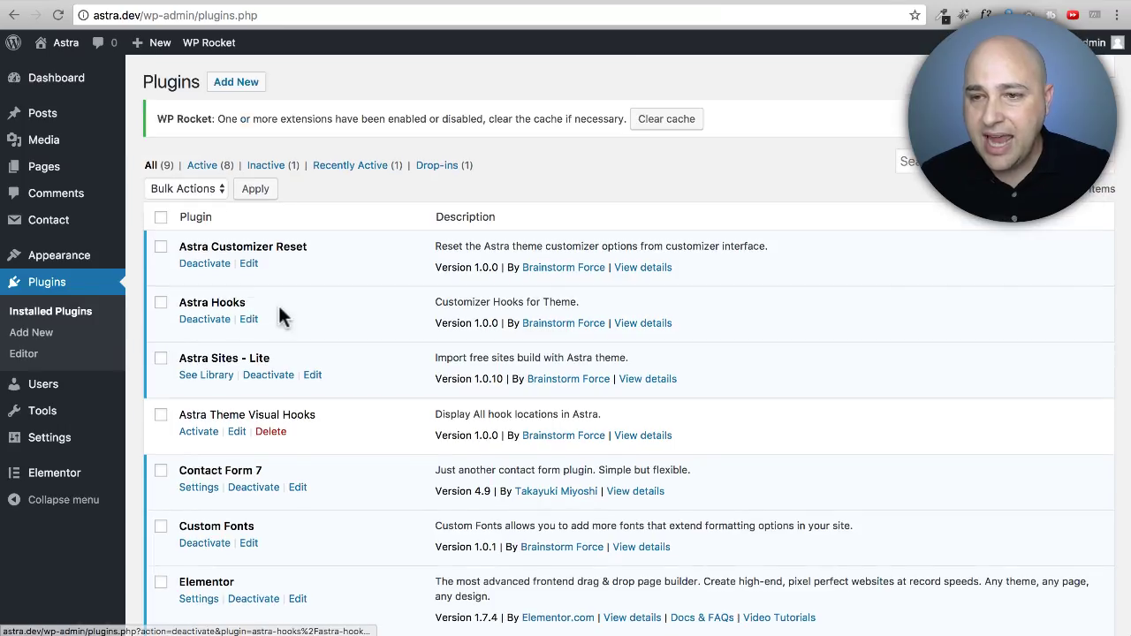
pyautogui.scroll(-1, 334, 305)
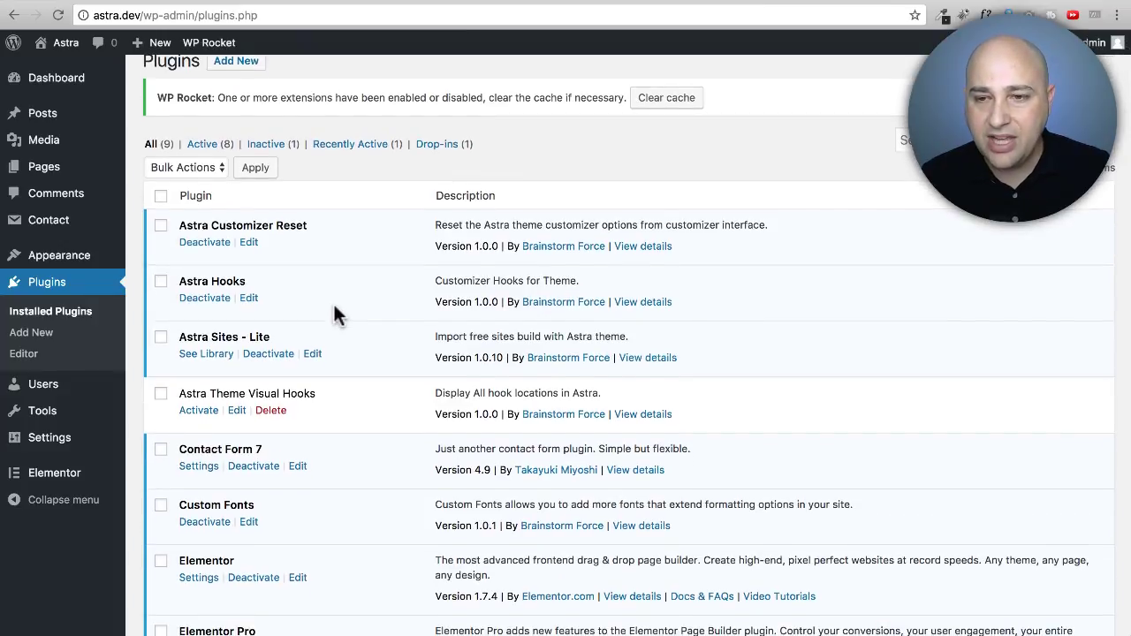
pyautogui.scroll(-1, 333, 303)
pyautogui.moveTo(251, 255); pyautogui.dragTo(166, 265)
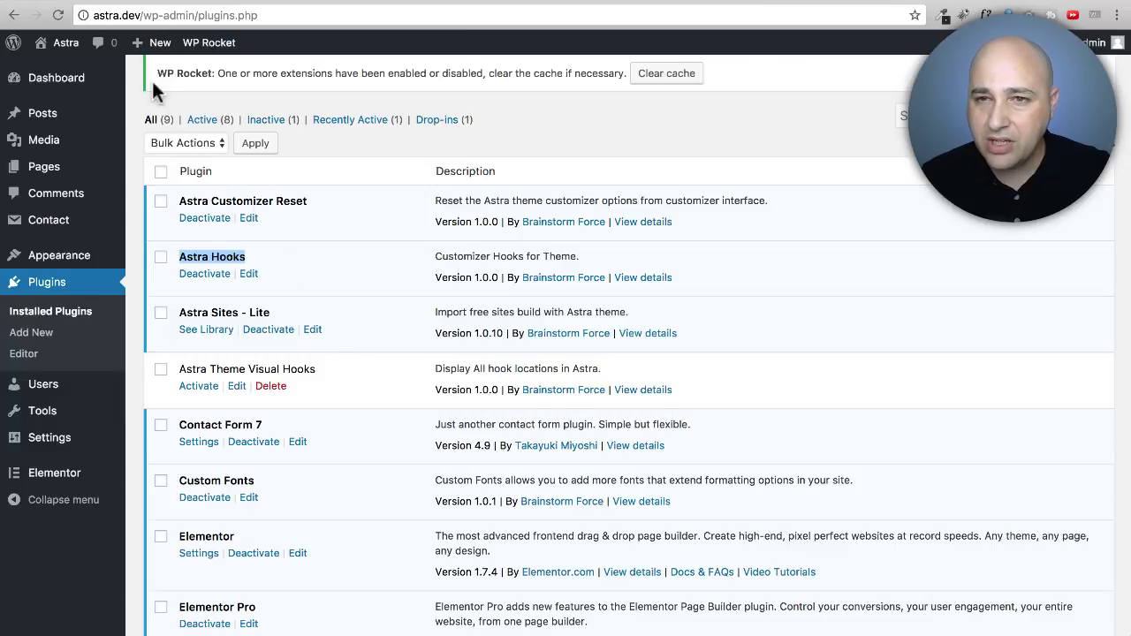
# - View the astra.dev homepage on the front end and return to the installed plugins list
pyautogui.moveTo(65, 53)
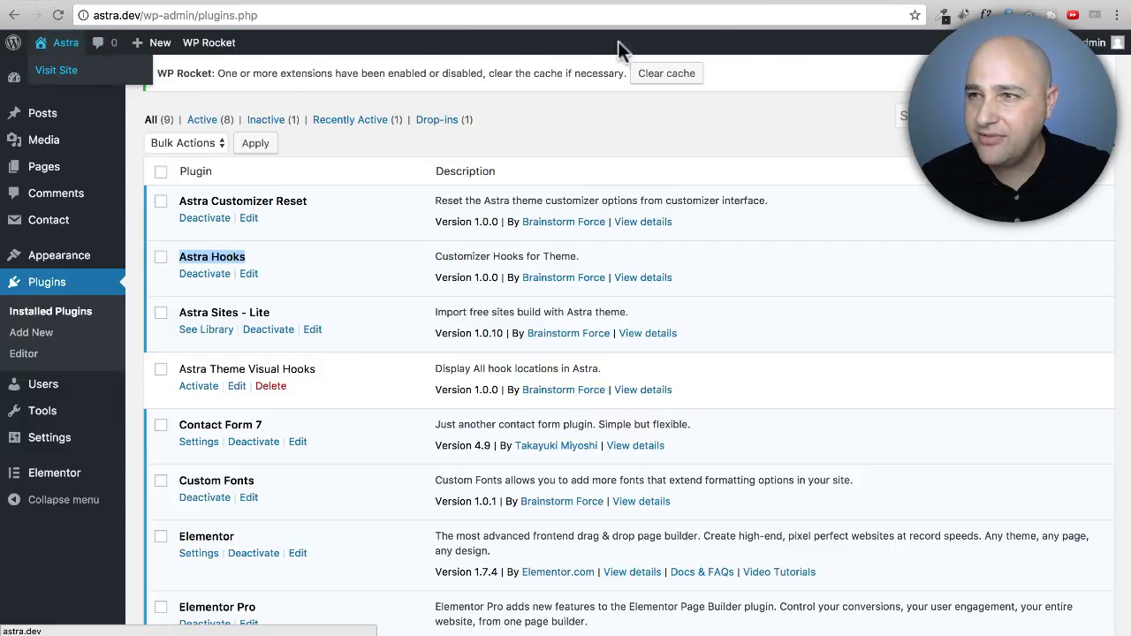
pyautogui.click(895, 4)
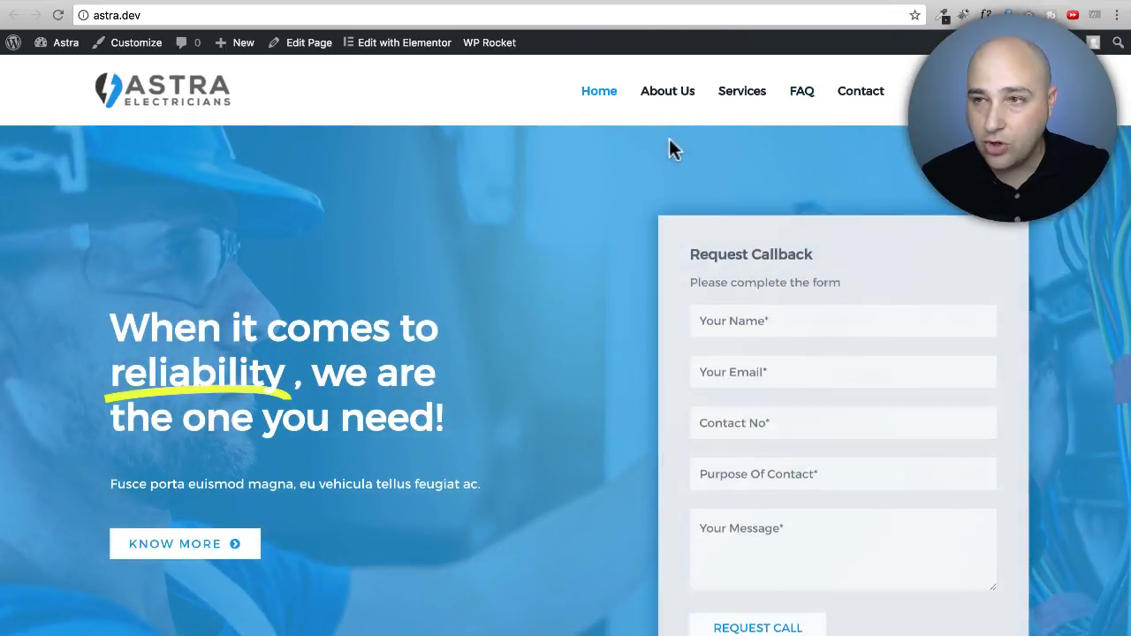
pyautogui.click(848, 5)
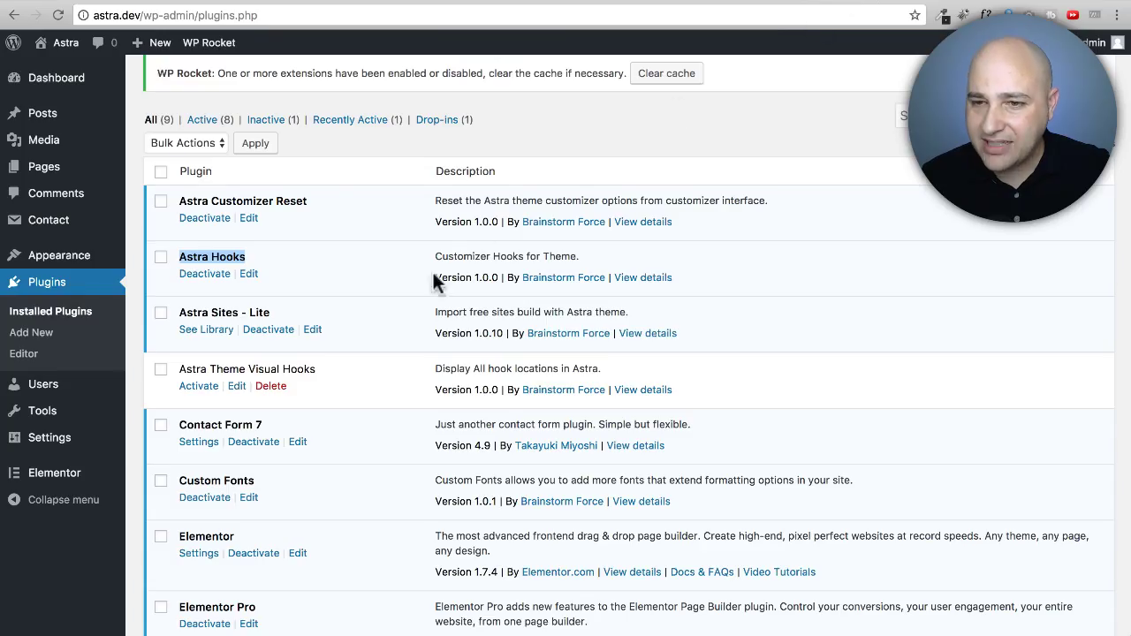
# - Activate the Astra Theme Visual Hooks plugin and reload the astra.dev homepage
pyautogui.moveTo(187, 371); pyautogui.dragTo(320, 375)
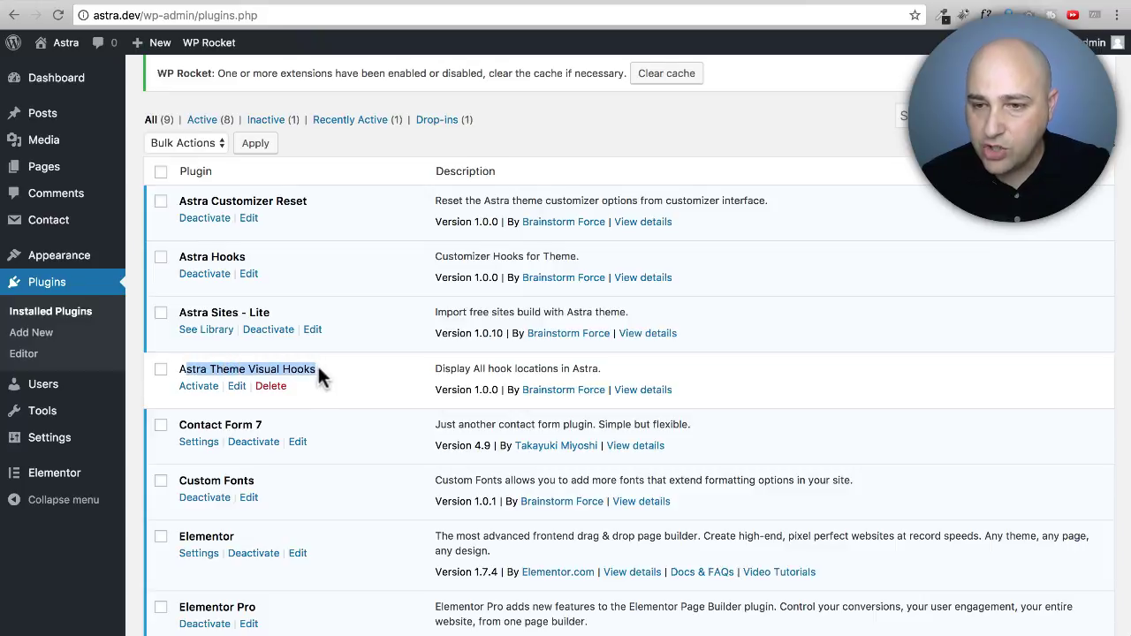
pyautogui.click(198, 387)
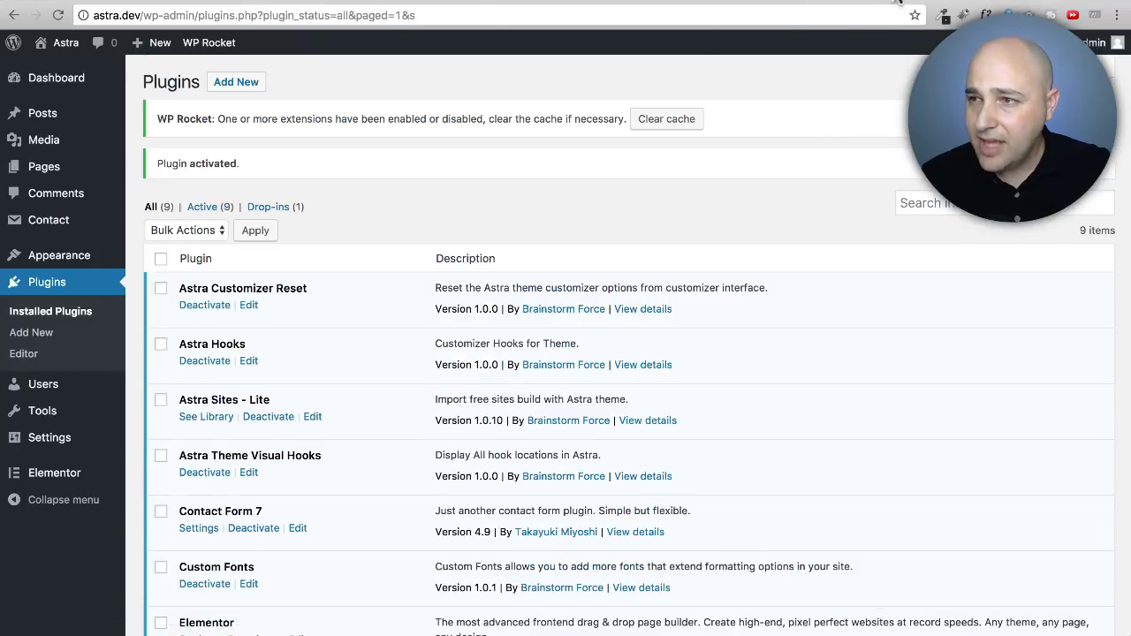
pyautogui.click(296, 5)
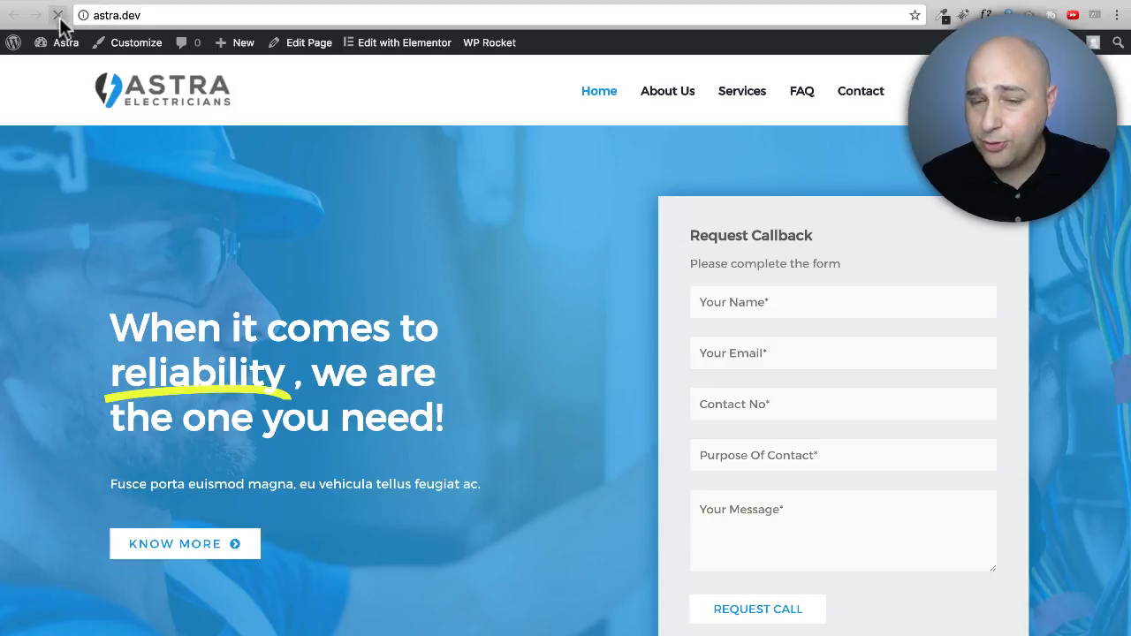
pyautogui.click(57, 15)
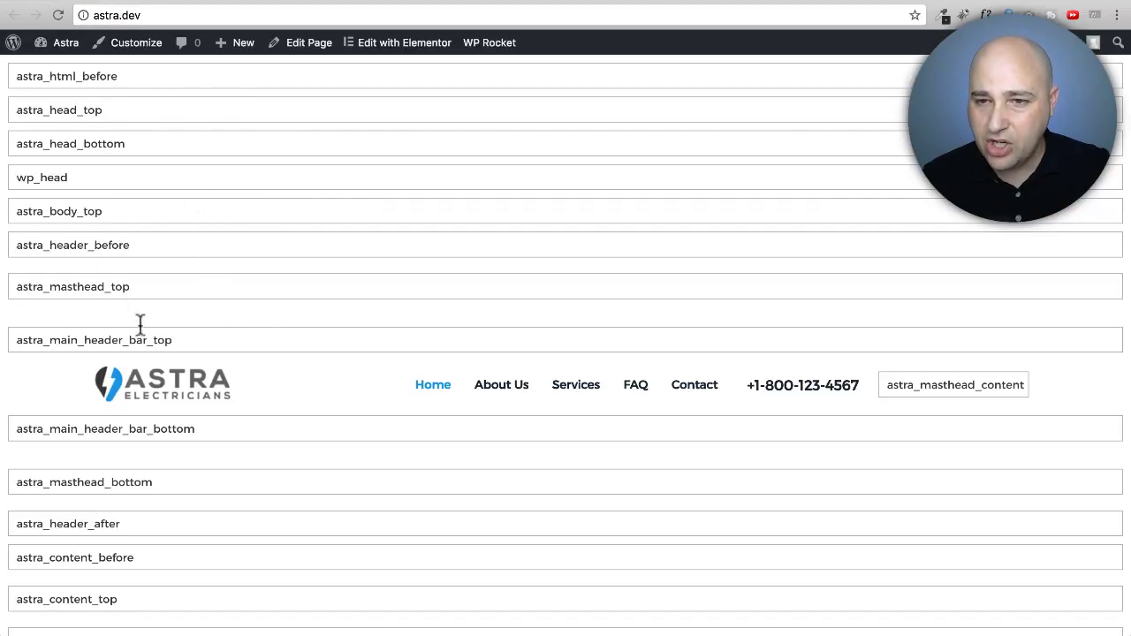
# - Examine the Astra hook locations marked on the homepage, from the header through the content to the footer
pyautogui.scroll(-4, 246, 431)
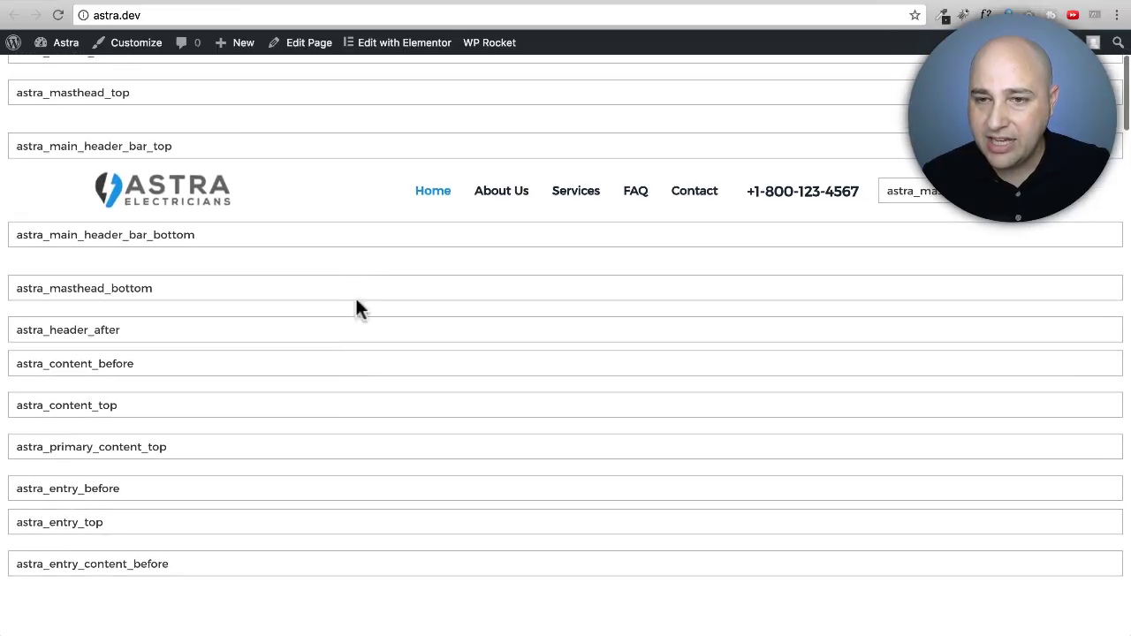
pyautogui.scroll(-6, 362, 363)
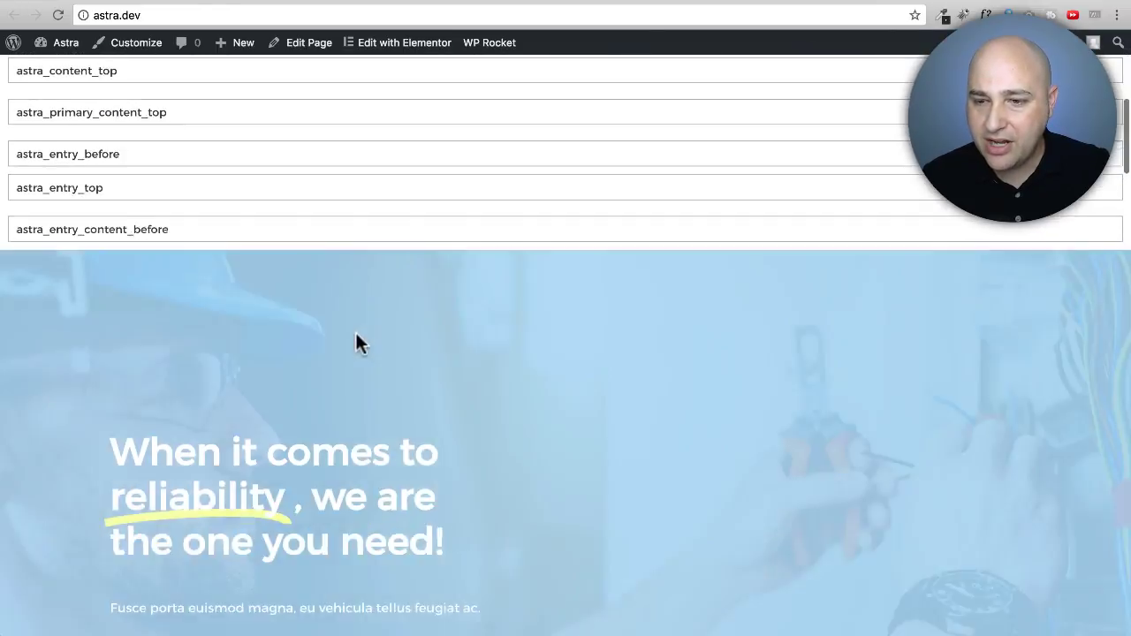
pyautogui.scroll(-20, 356, 334)
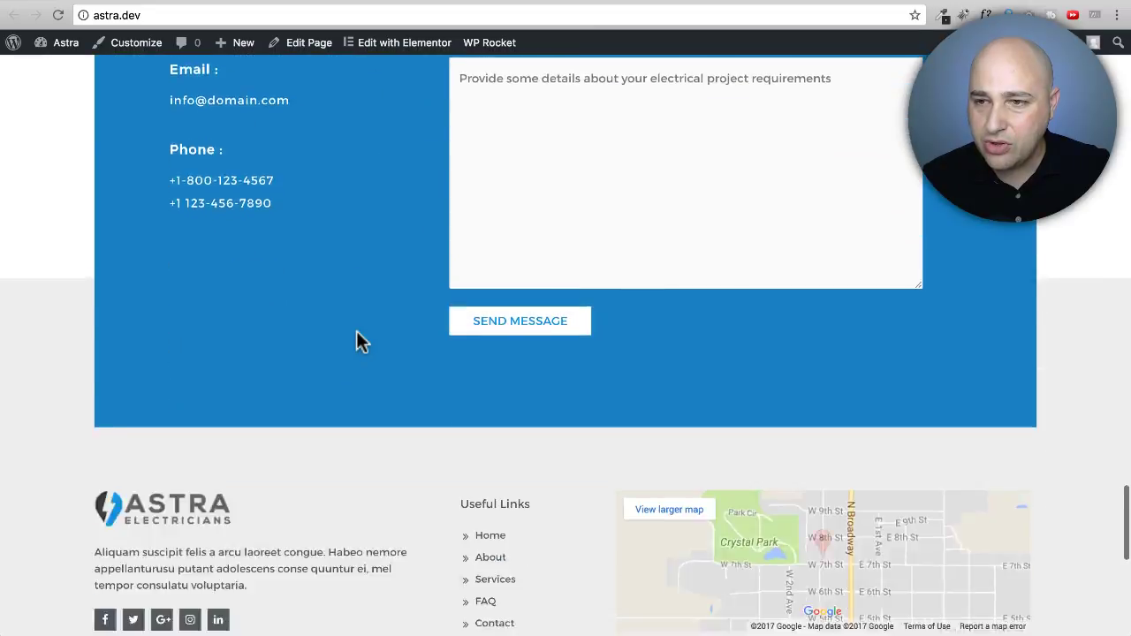
pyautogui.scroll(3, 358, 341)
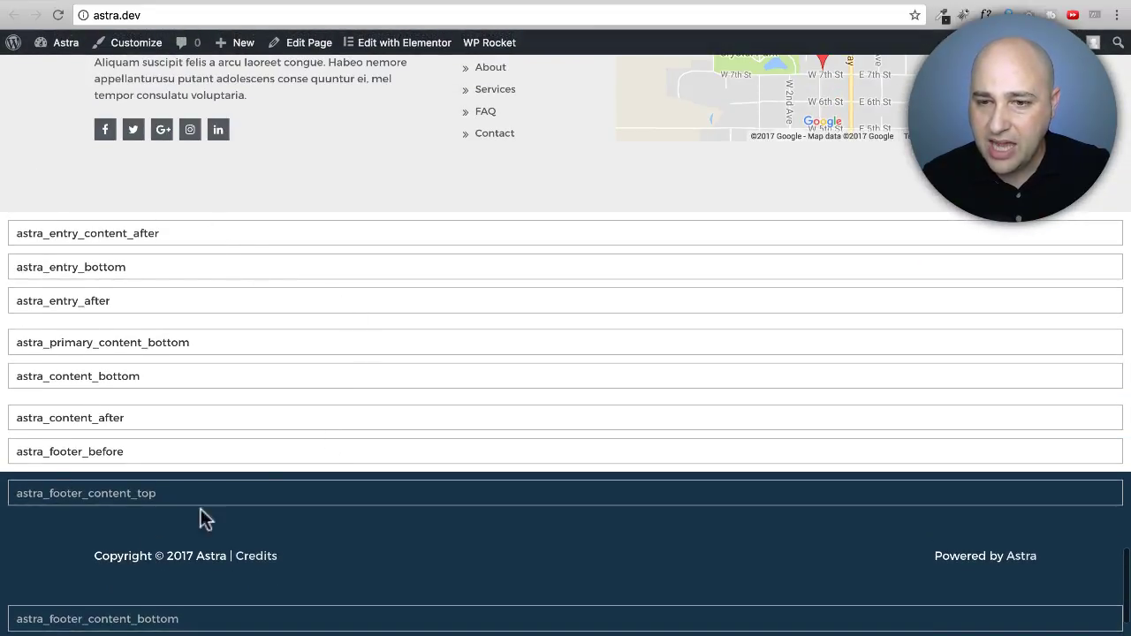
pyautogui.scroll(-3, 401, 309)
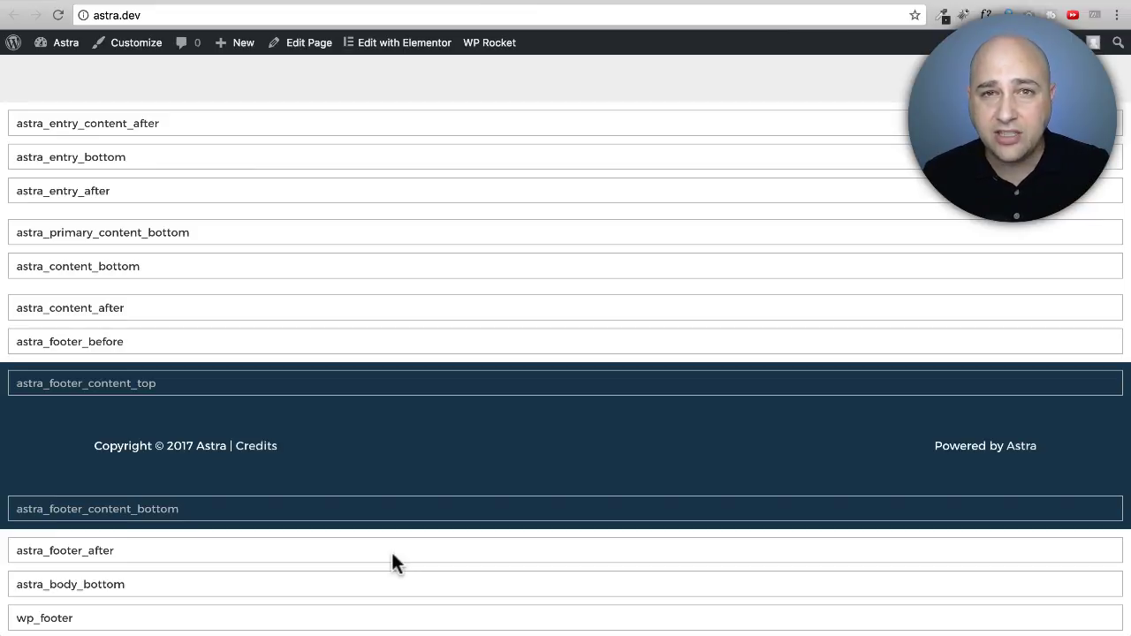
pyautogui.scroll(20, 508, 429)
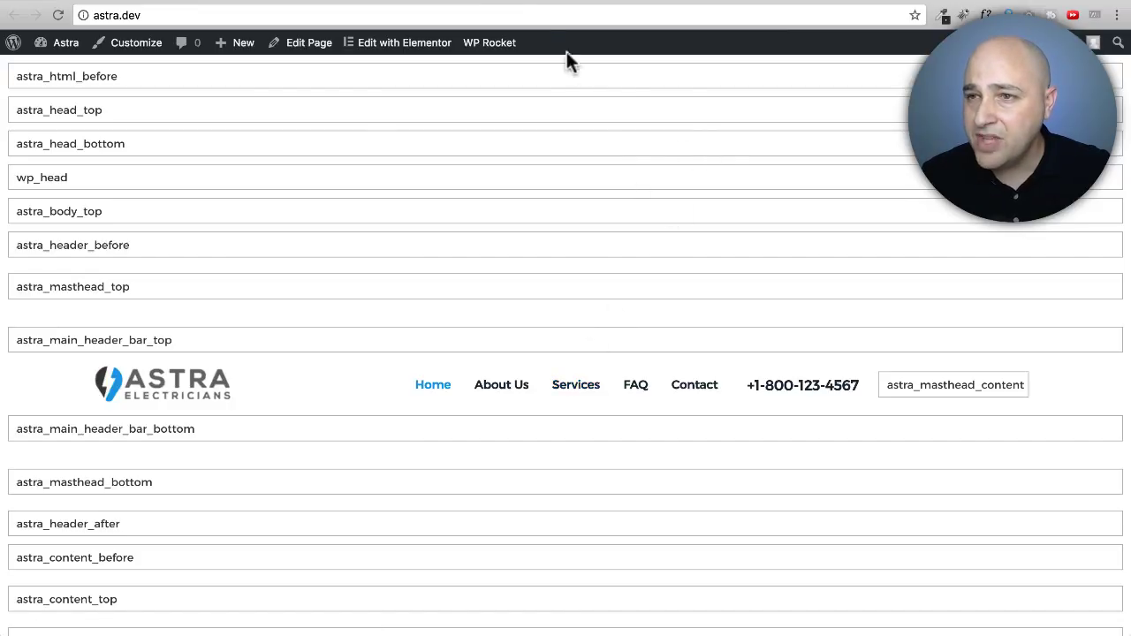
# - Revisit the download box on the Smart Passive Income episode page and the Beaver Builder homepage
pyautogui.click(525, 3)
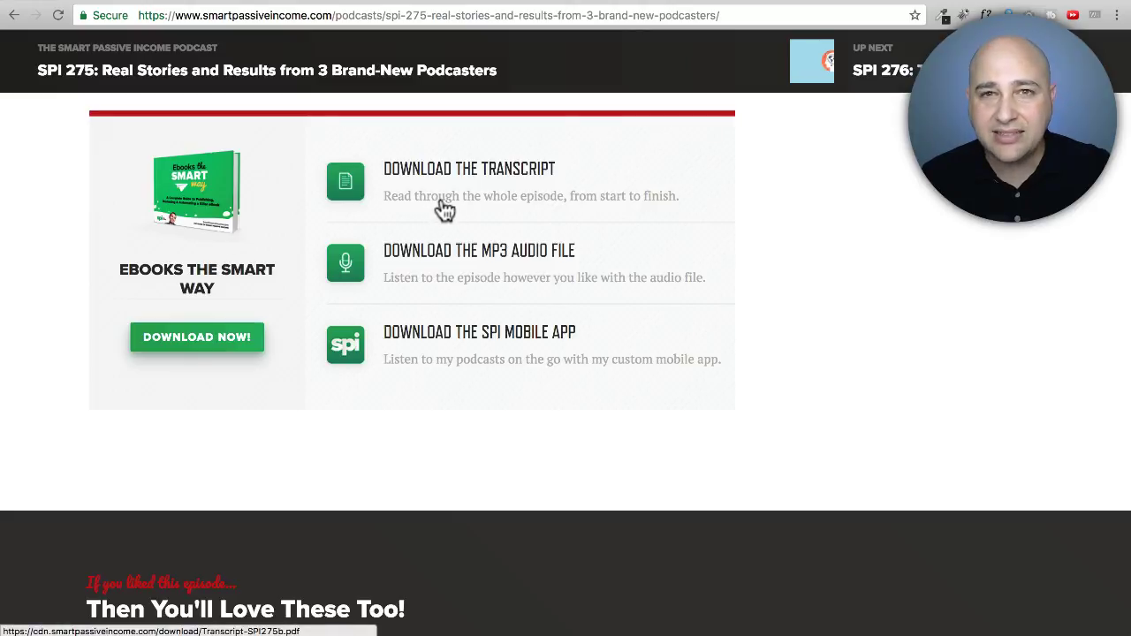
pyautogui.click(448, 5)
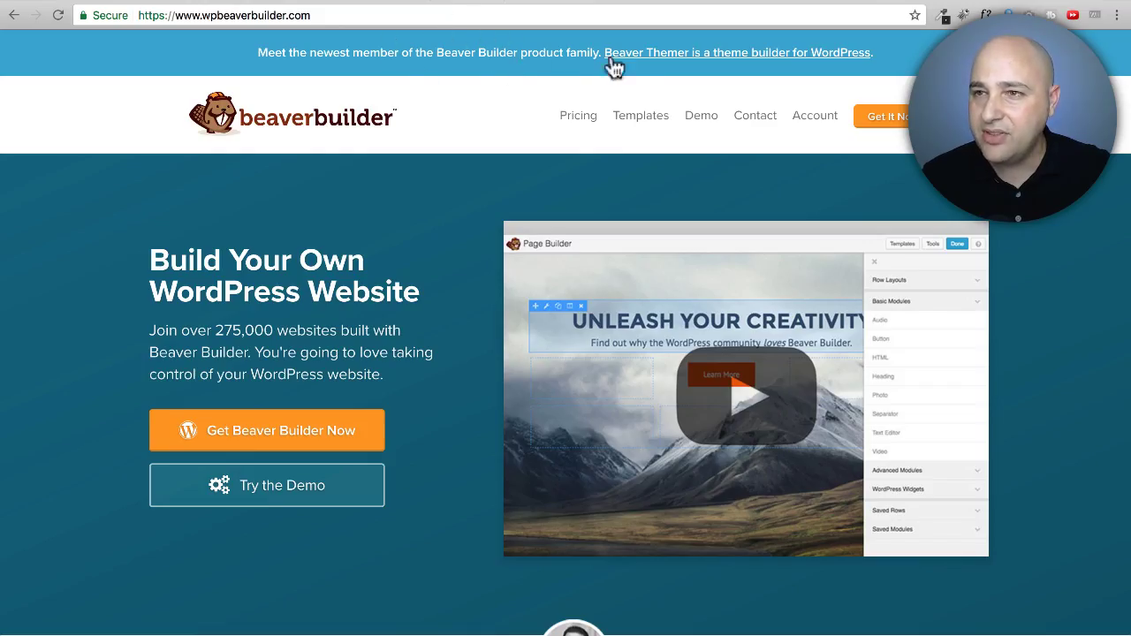
# - Deactivate the Astra Theme Visual Hooks plugin in the astra.dev installed plugins list
pyautogui.click(831, 5)
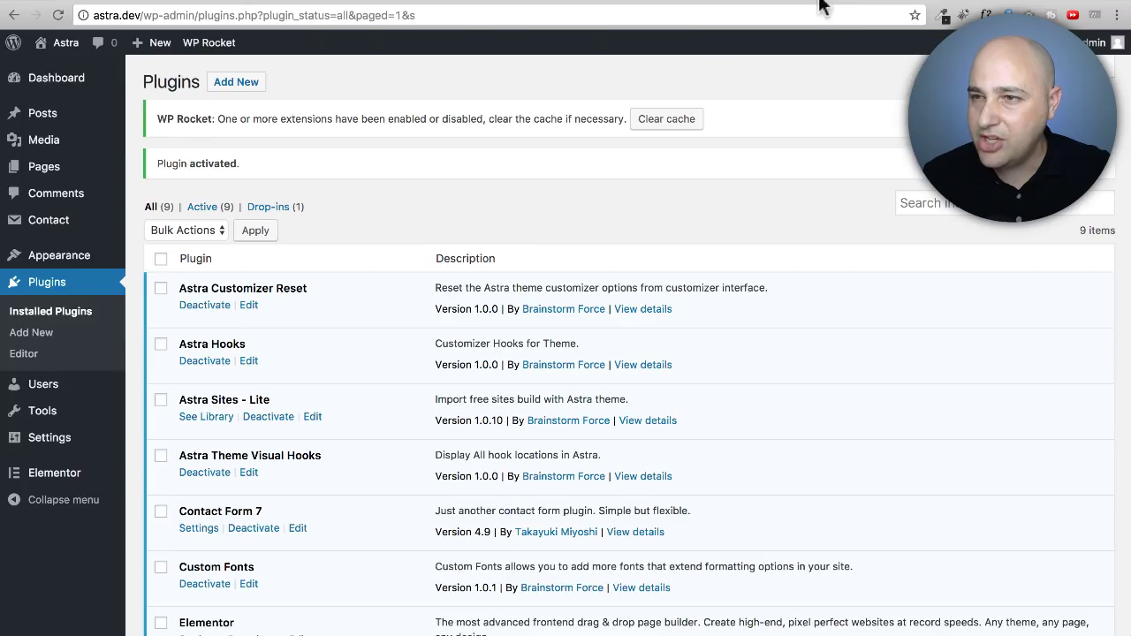
pyautogui.scroll(-3, 336, 323)
pyautogui.scroll(-2, 342, 327)
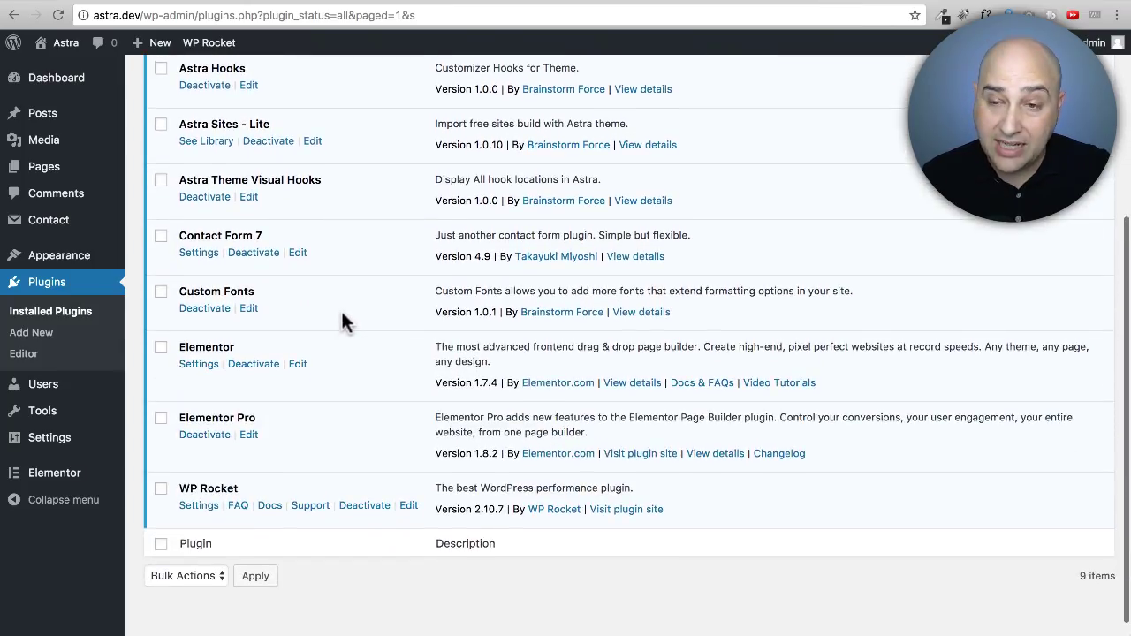
pyautogui.click(205, 201)
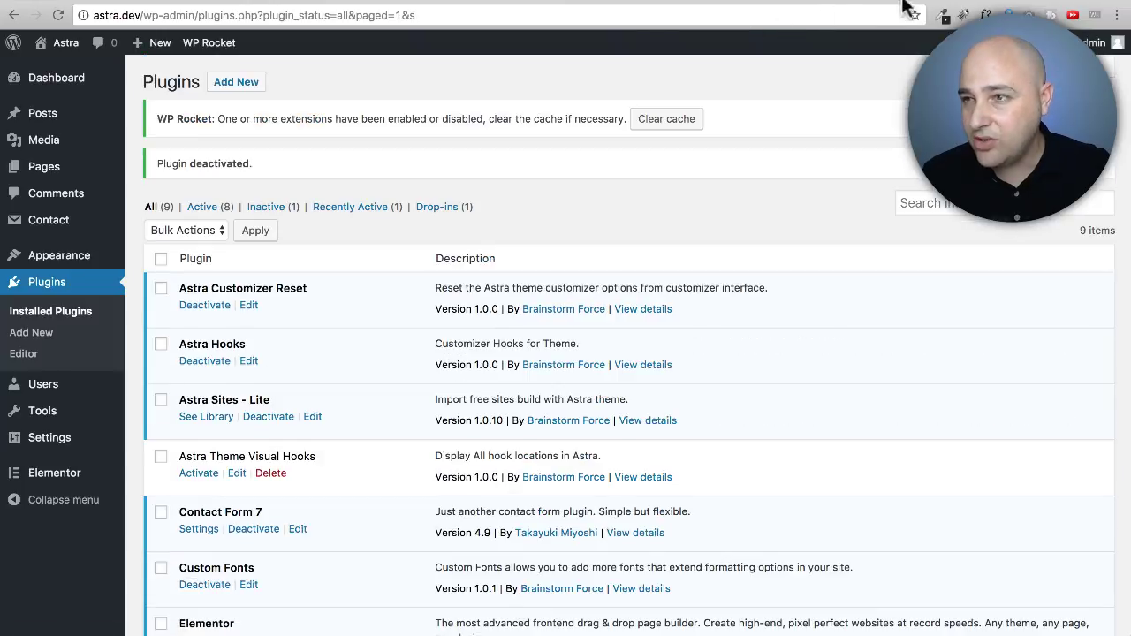
# - Return to the astra.dev homepage and look over the hook locations around the header
pyautogui.click(904, 4)
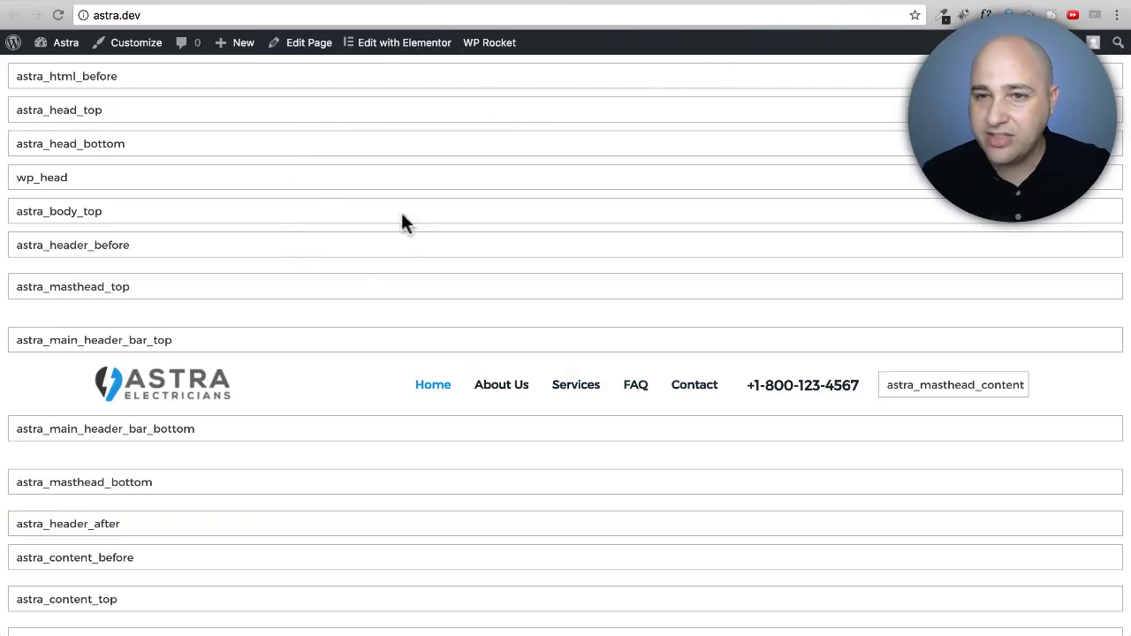
pyautogui.scroll(-5, 436, 316)
pyautogui.scroll(5, 424, 309)
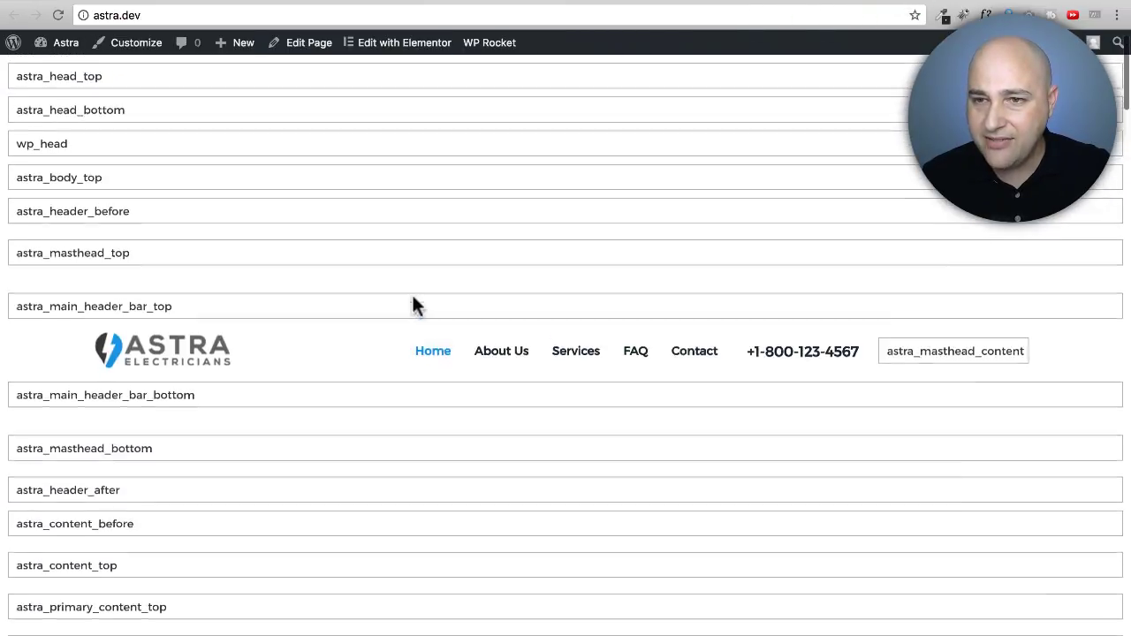
# - Reload the astra.dev homepage and go back to the installed plugins list
pyautogui.click(58, 15)
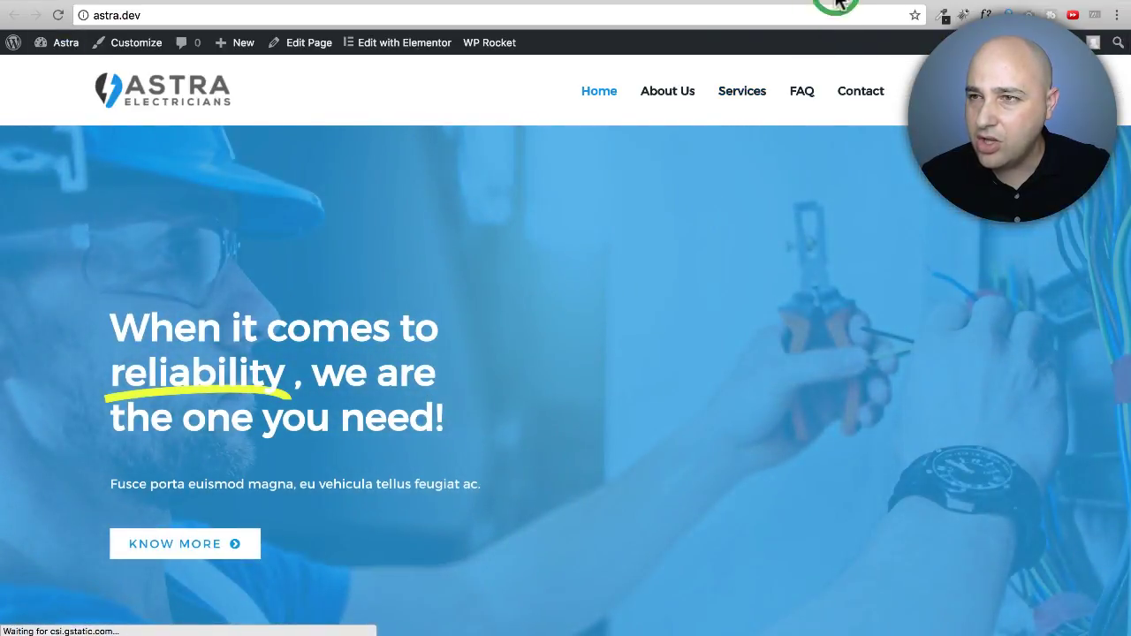
pyautogui.click(836, 4)
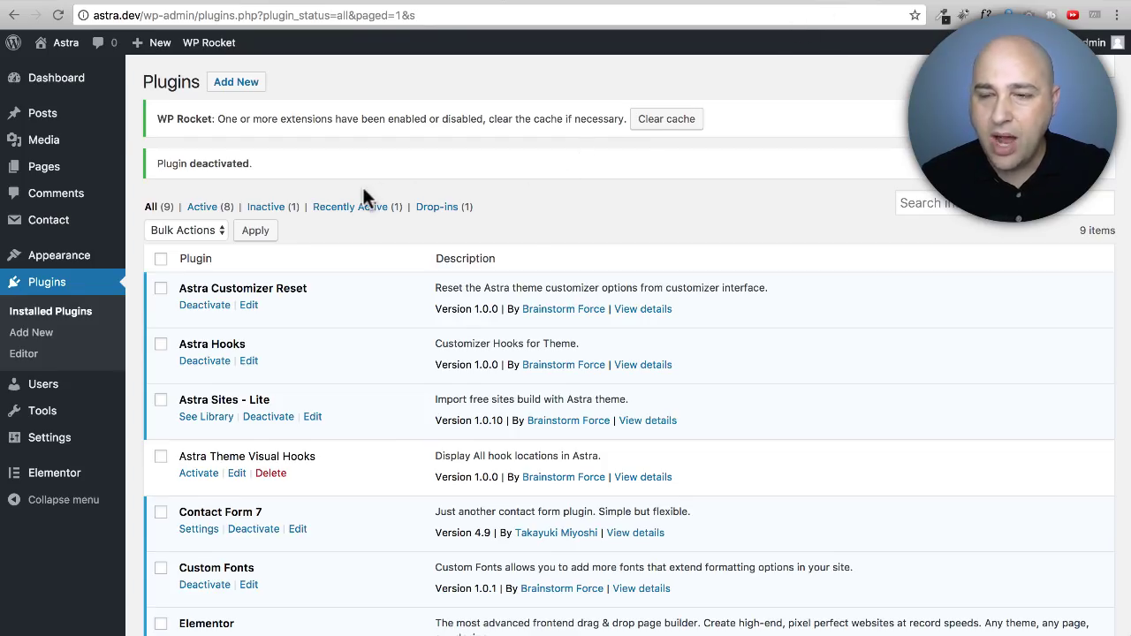
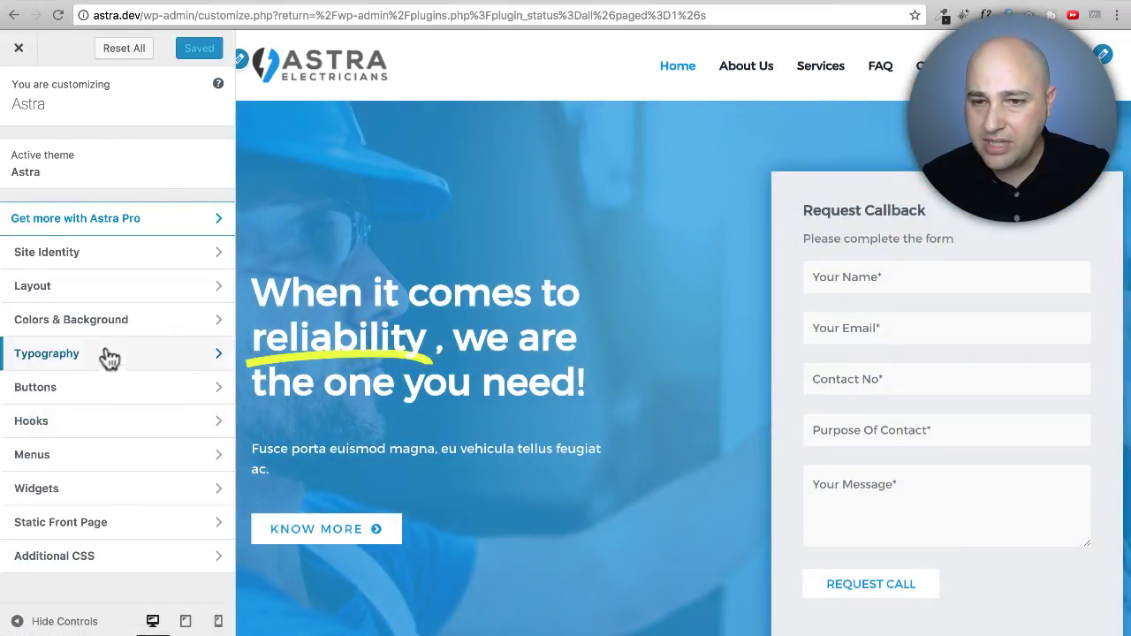
# - In the customizer's Header hooks, enter "this is my first hook" in Before Header (astra_header_before) and highlight the text in the preview
pyautogui.click(46, 427)
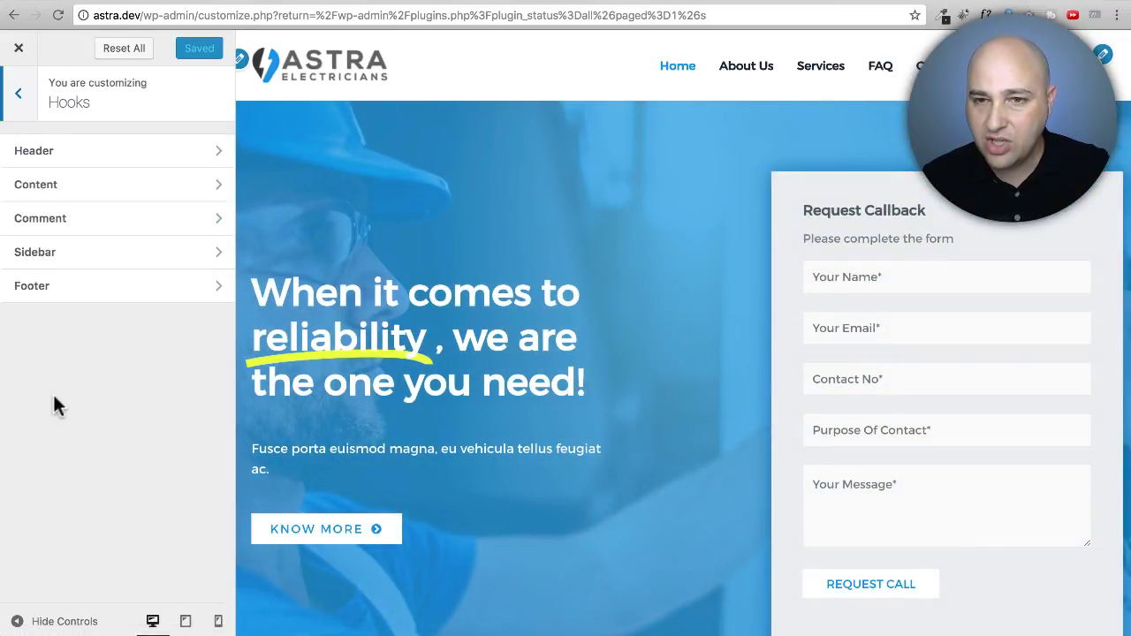
pyautogui.click(107, 152)
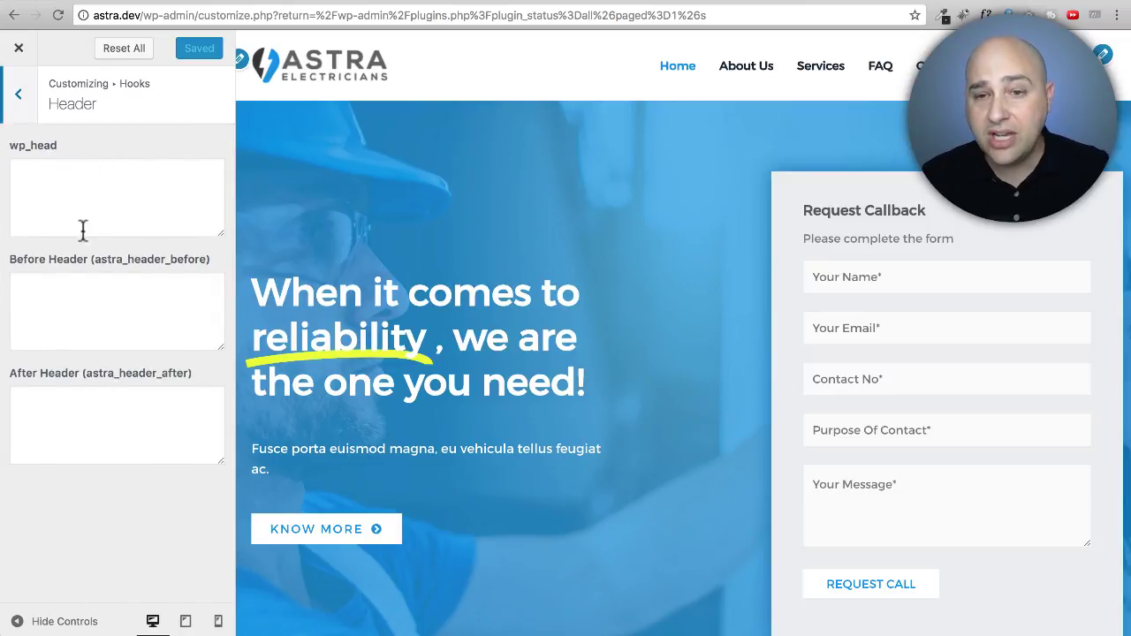
pyautogui.click(90, 299)
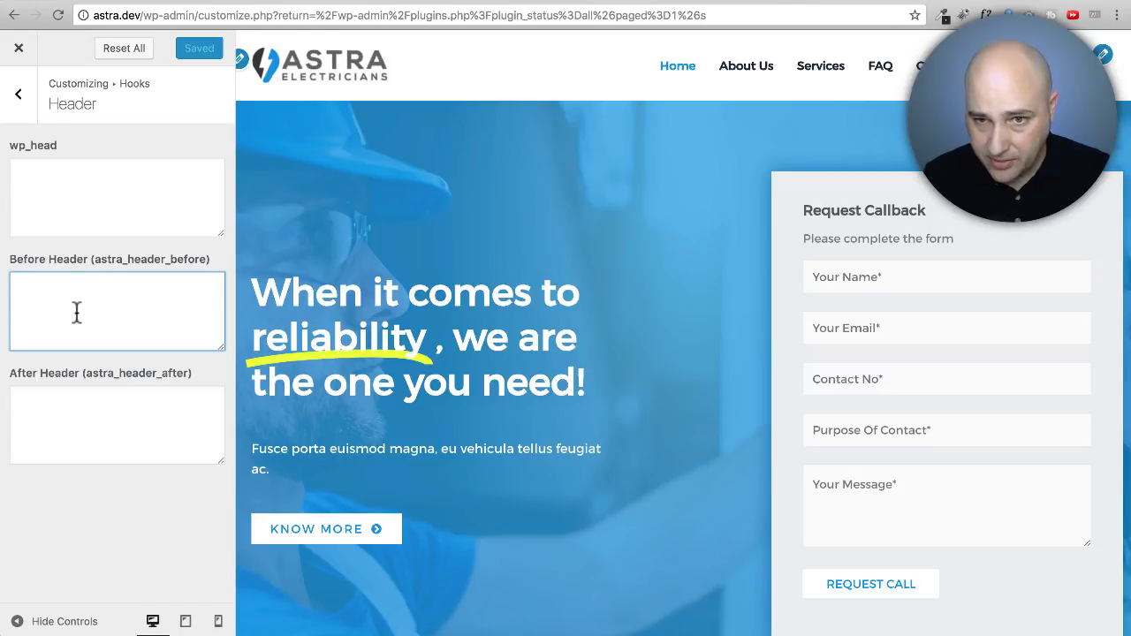
pyautogui.write('this is my first hook')
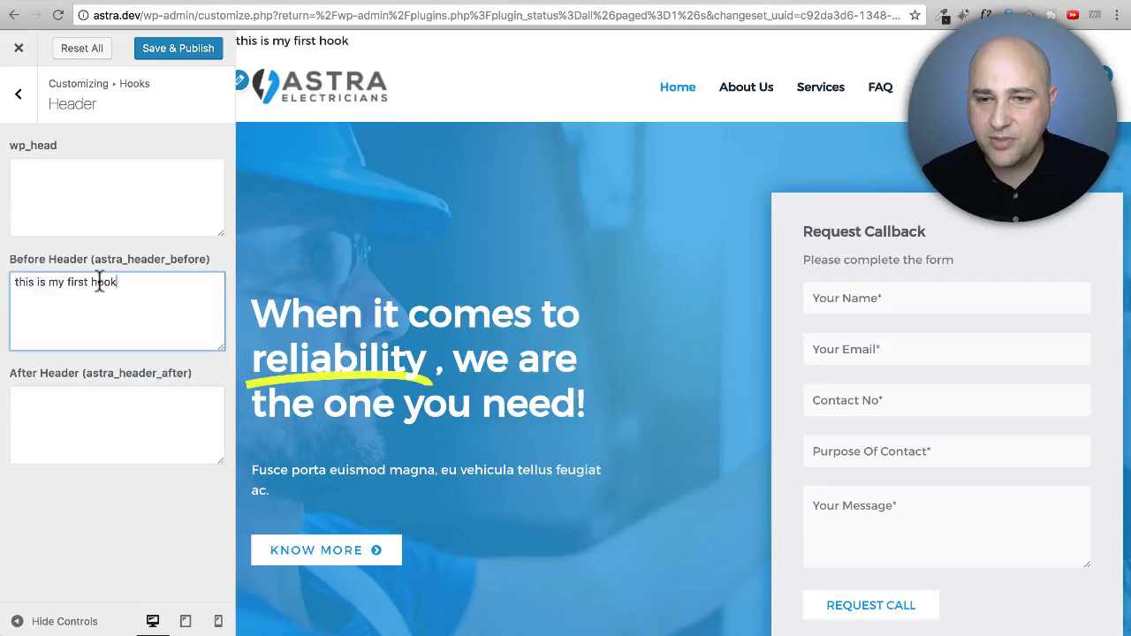
pyautogui.moveTo(366, 43); pyautogui.dragTo(227, 47)
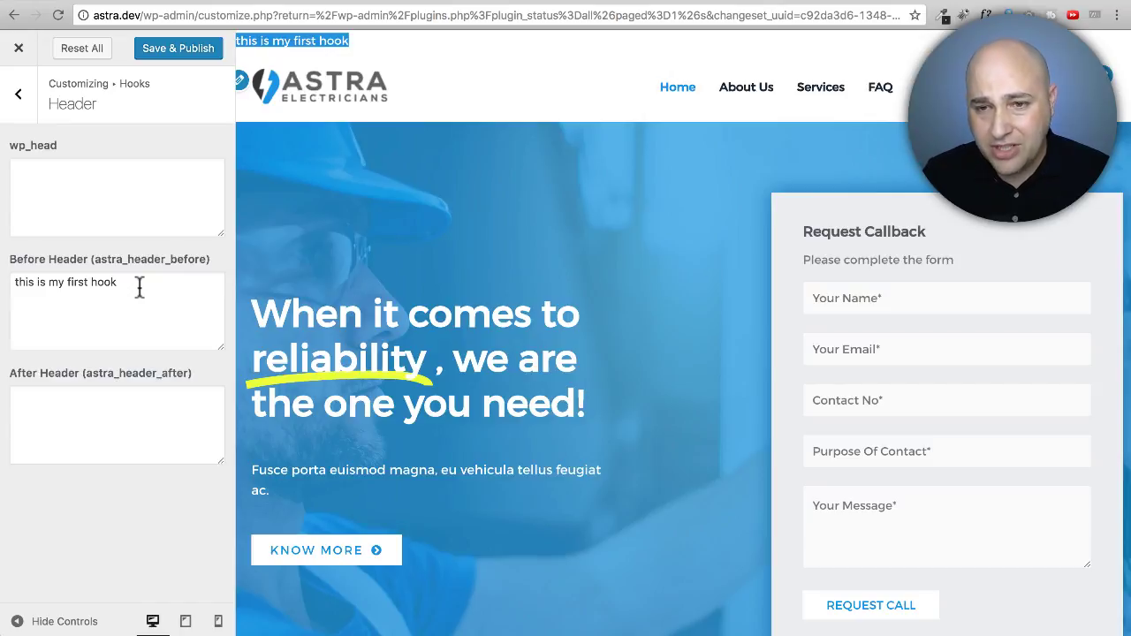
# - Clear the Before Header hook text and close the customizer without publishing
pyautogui.click(139, 285)
pyautogui.press('super+a')
pyautogui.press('BackSpace')
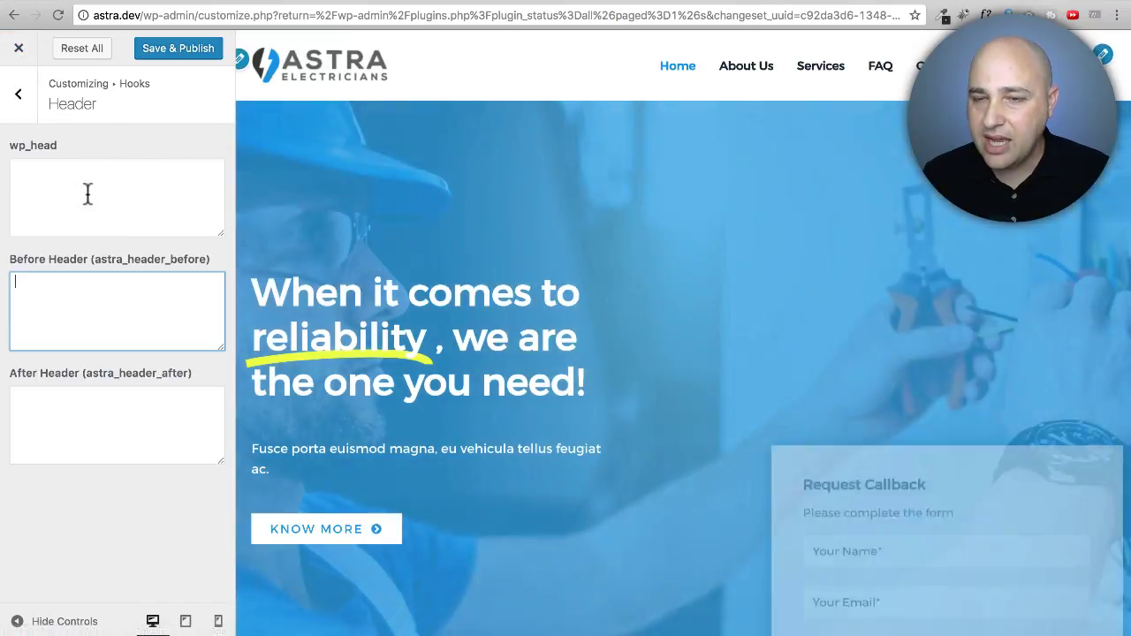
pyautogui.click(16, 53)
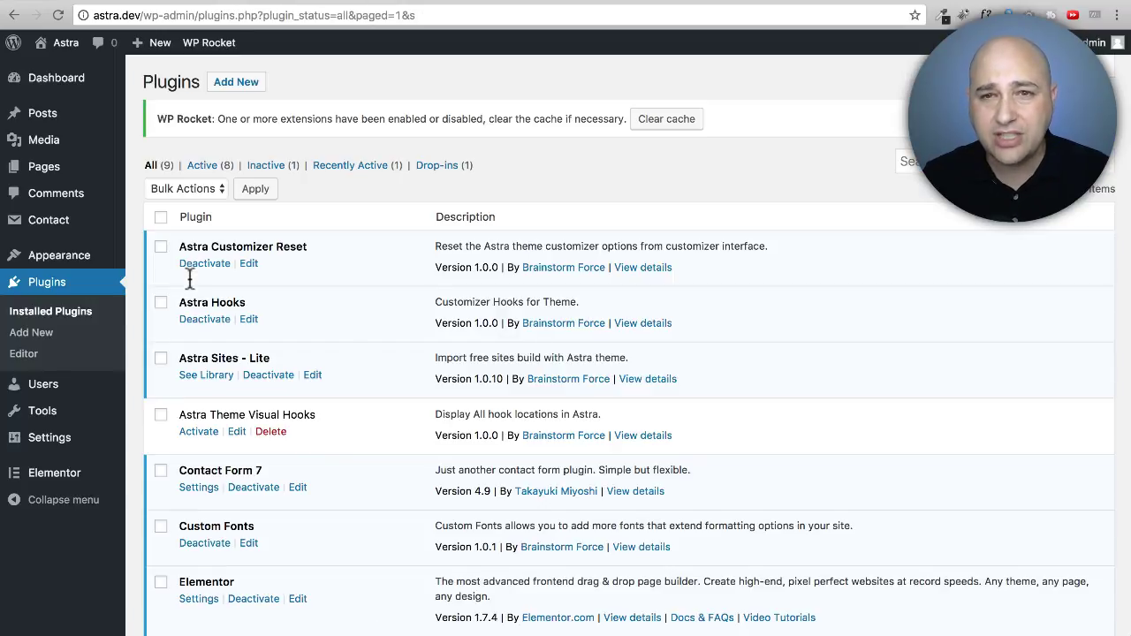
# - Open the Elementor template library and copy the shortcode of the Header CTA template
pyautogui.moveTo(44, 480)
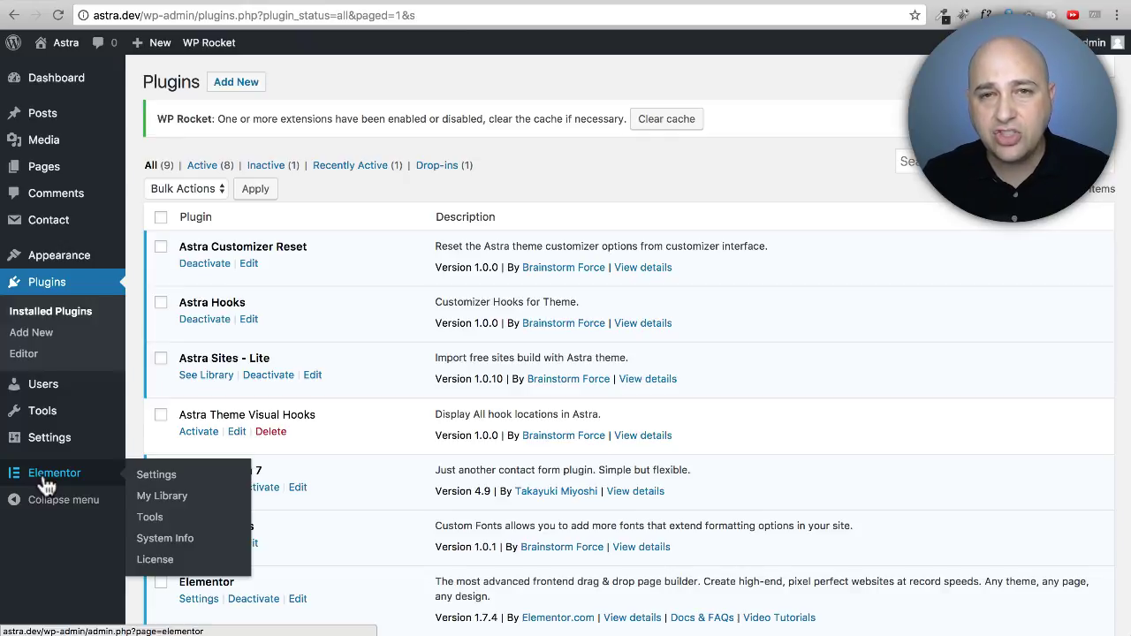
pyautogui.click(161, 495)
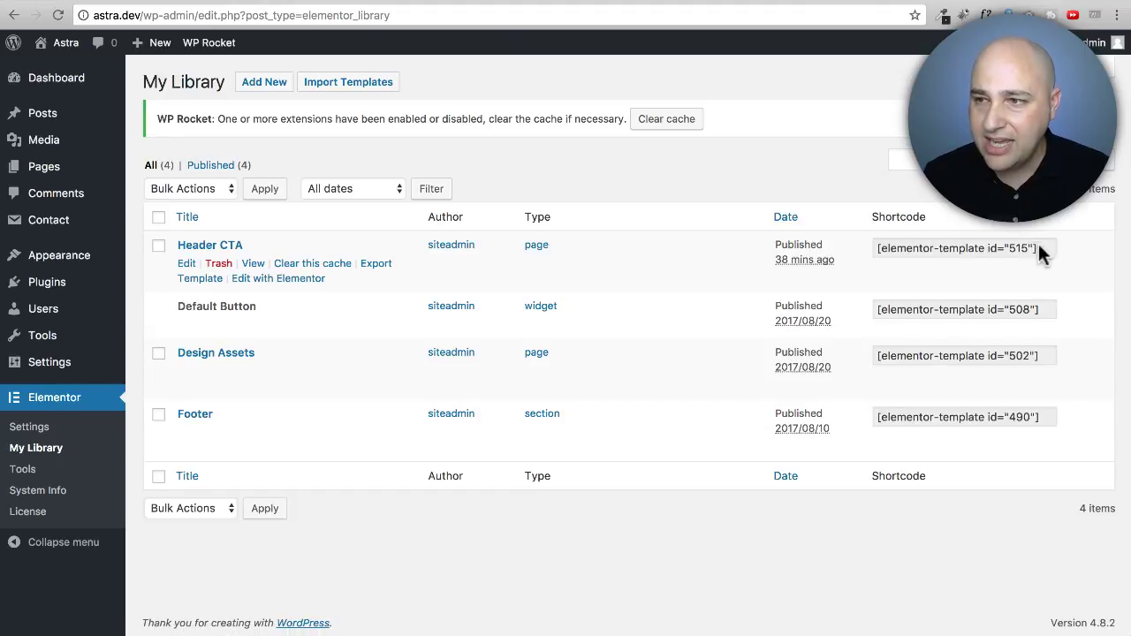
pyautogui.moveTo(1043, 249)
pyautogui.mouseDown()
pyautogui.moveTo(1002, 247)
pyautogui.moveTo(1048, 244)
pyautogui.mouseUp()
pyautogui.hotkey('ctrl', 'c')
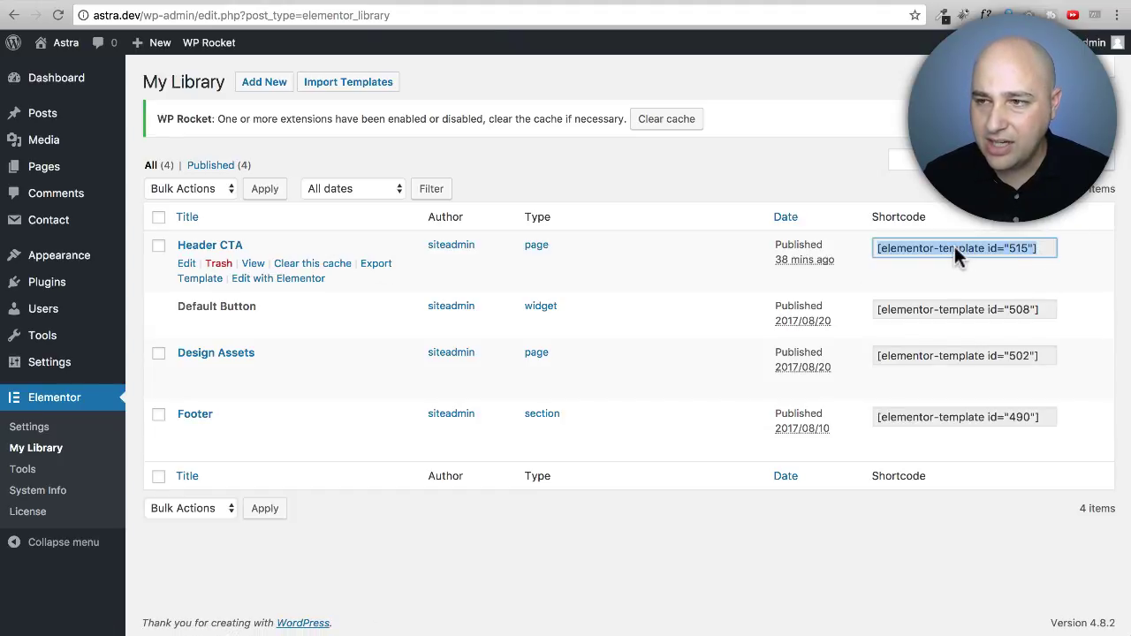
# - Insert the shortcode [elementor-template id="515"] into the Before Header hook in the customizer's Header hooks
pyautogui.moveTo(80, 267)
pyautogui.click(180, 286)
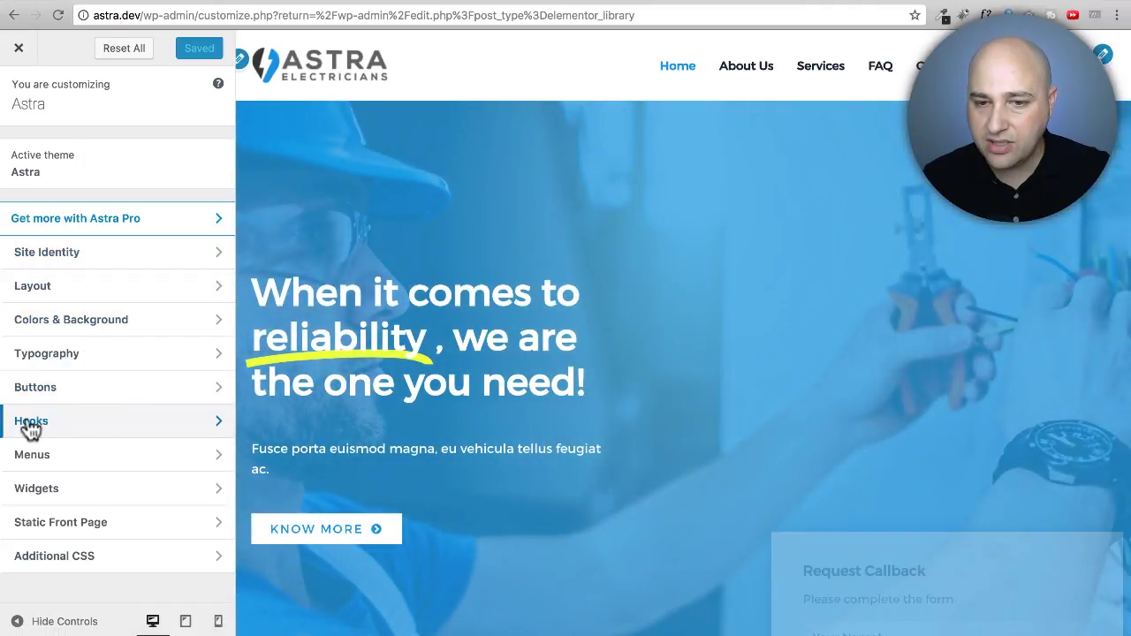
pyautogui.click(39, 426)
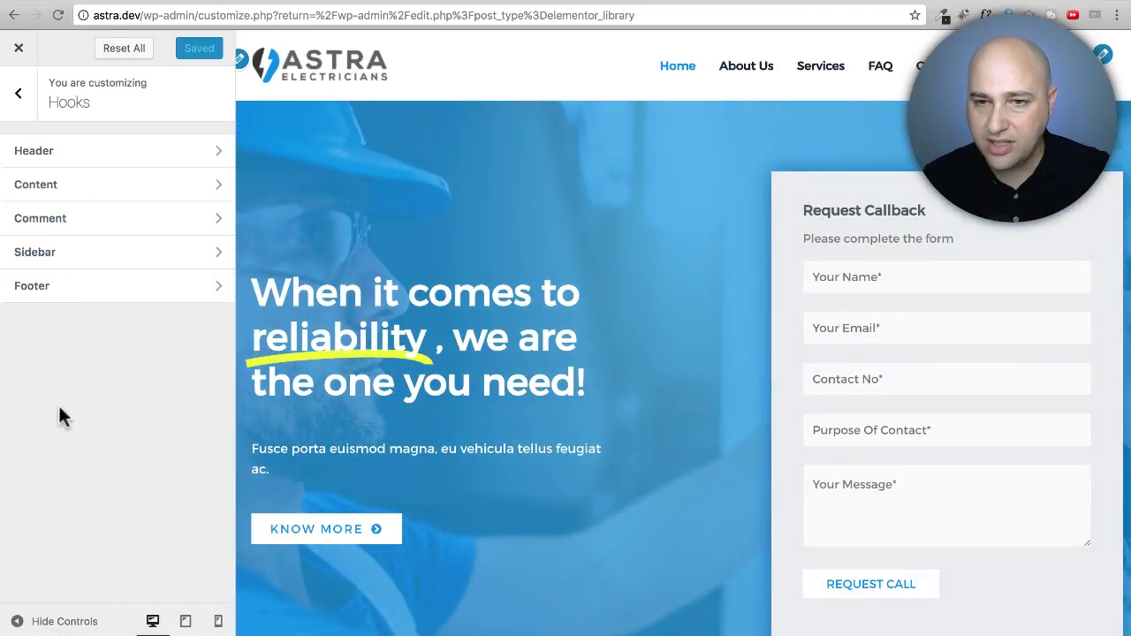
pyautogui.click(77, 159)
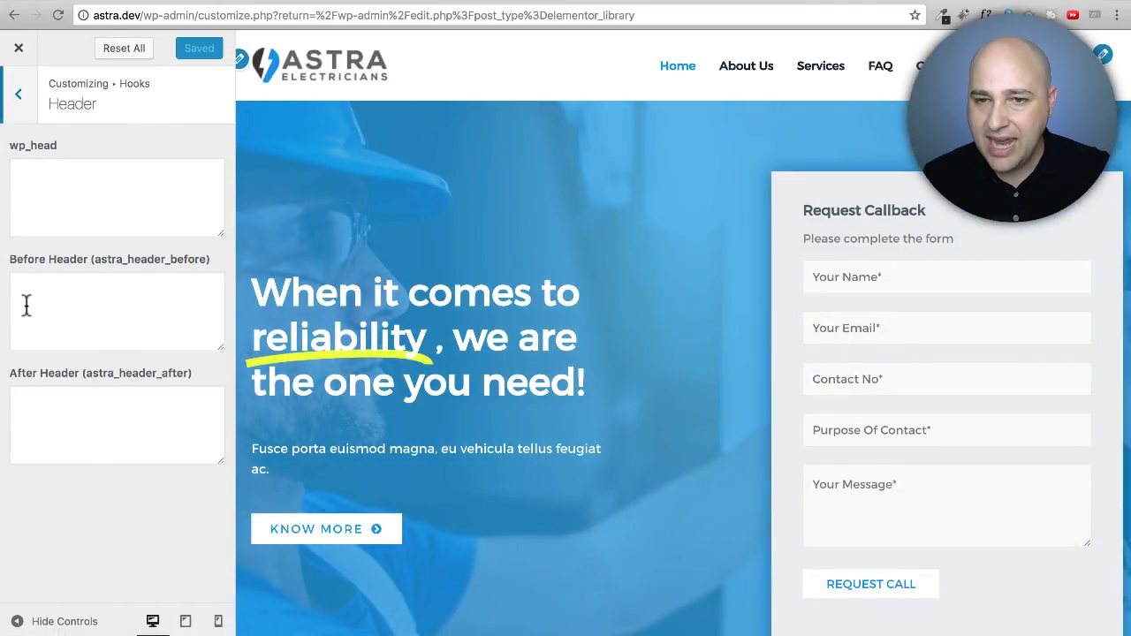
pyautogui.click(106, 310)
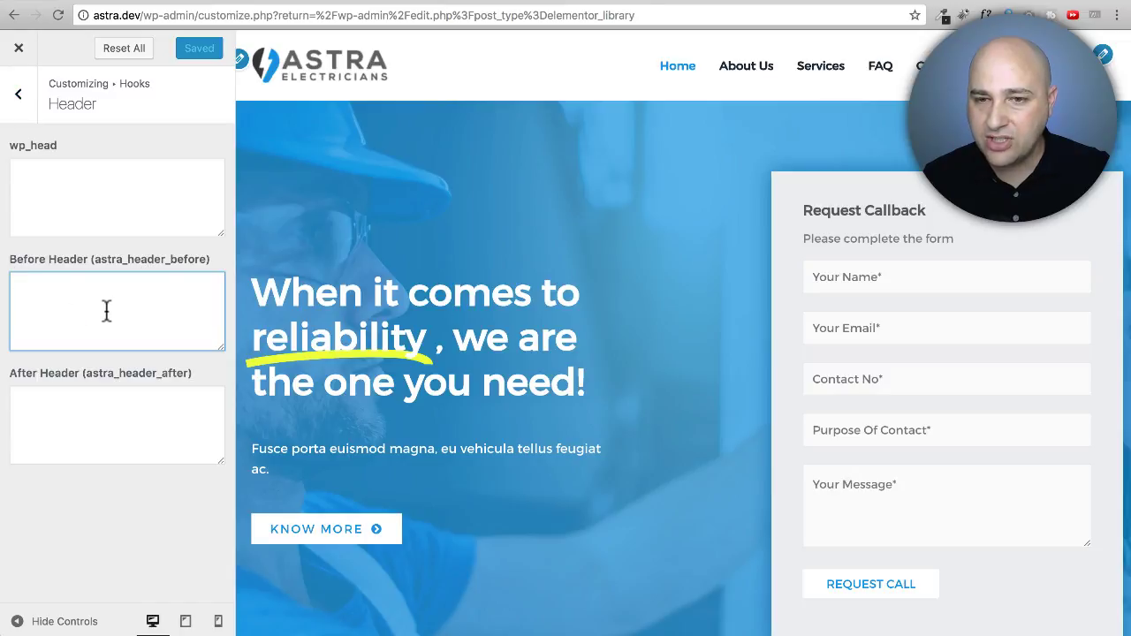
pyautogui.hotkey('ctrl', 'v')
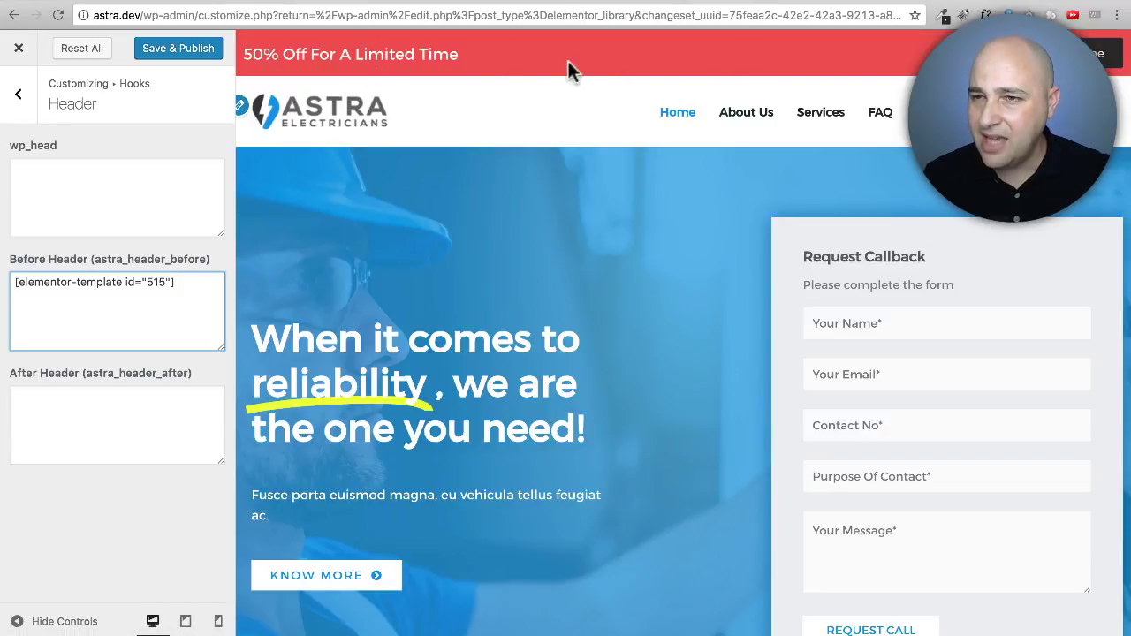
# - Move the template shortcode from the Before Header hook to the After Header hook (astra_header_after)
pyautogui.tripleClick(189, 281)
pyautogui.hotkey('ctrl', 'x')
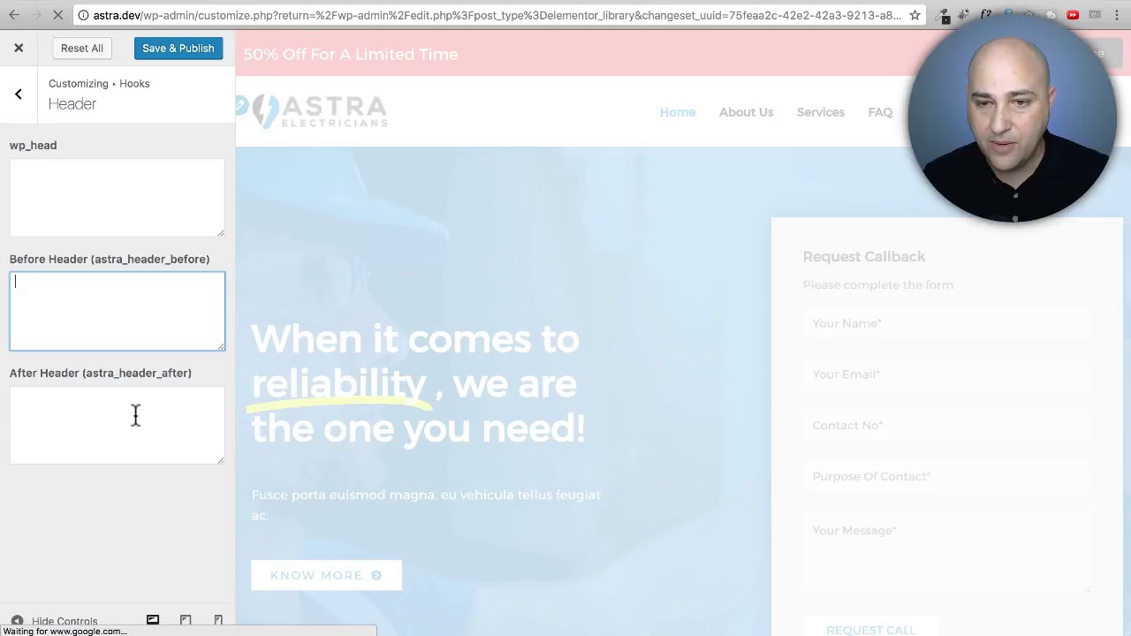
pyautogui.click(135, 415)
pyautogui.hotkey('ctrl', 'v')
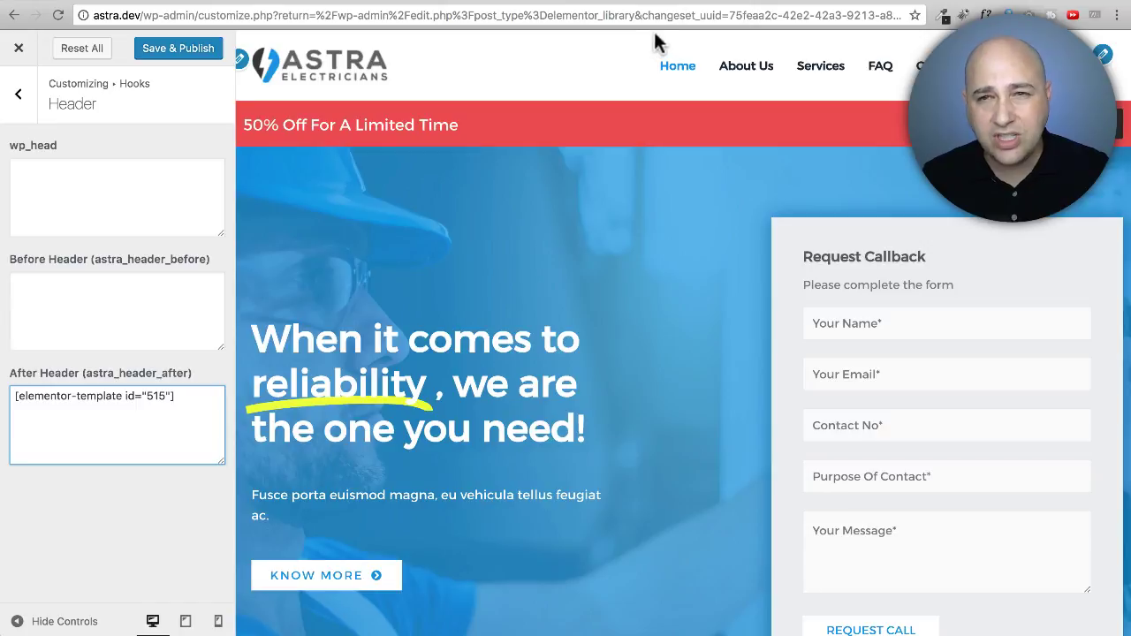
# - Look over the GeneratePress Hooks add-on page, down to the screenshot of its hook fields and Execute PHP options
pyautogui.click(714, 2)
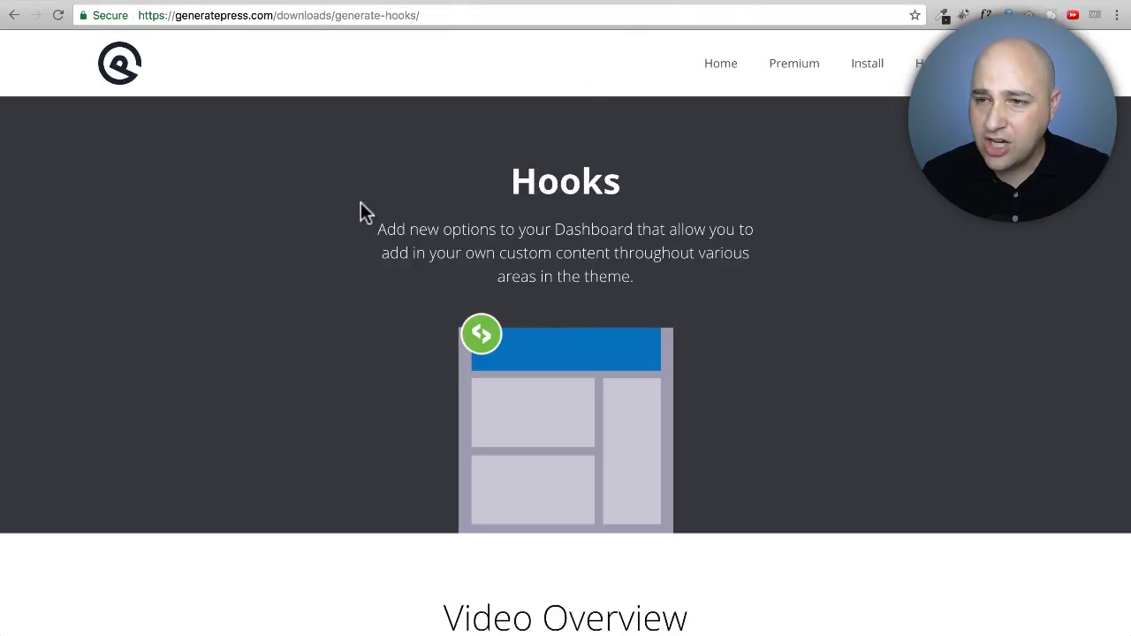
pyautogui.scroll(-10, 360, 203)
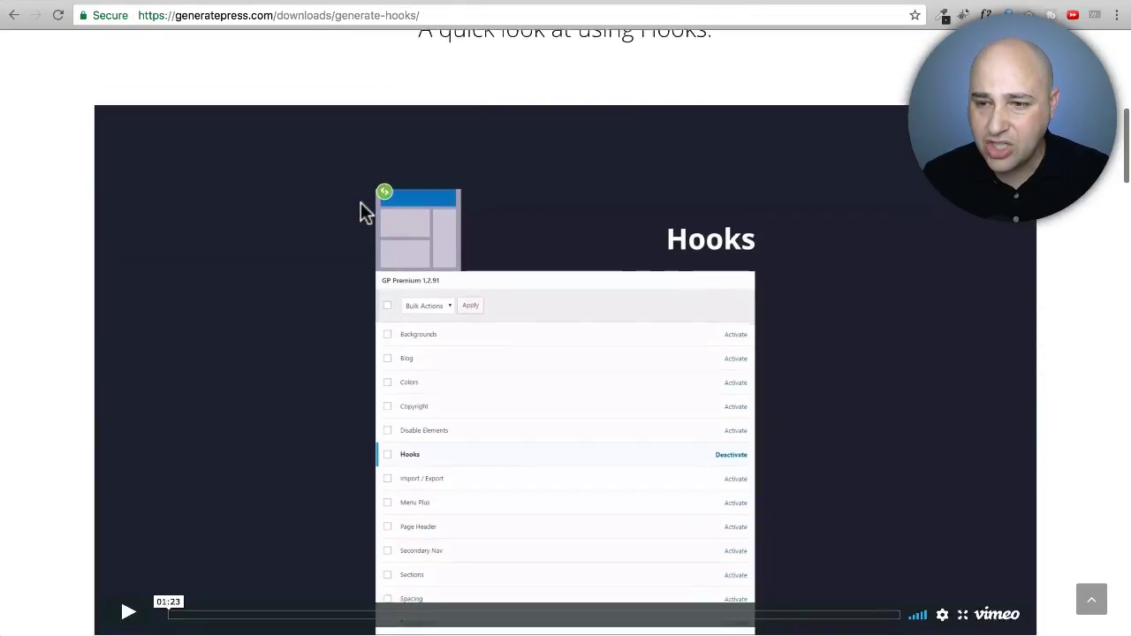
pyautogui.scroll(-15, 362, 212)
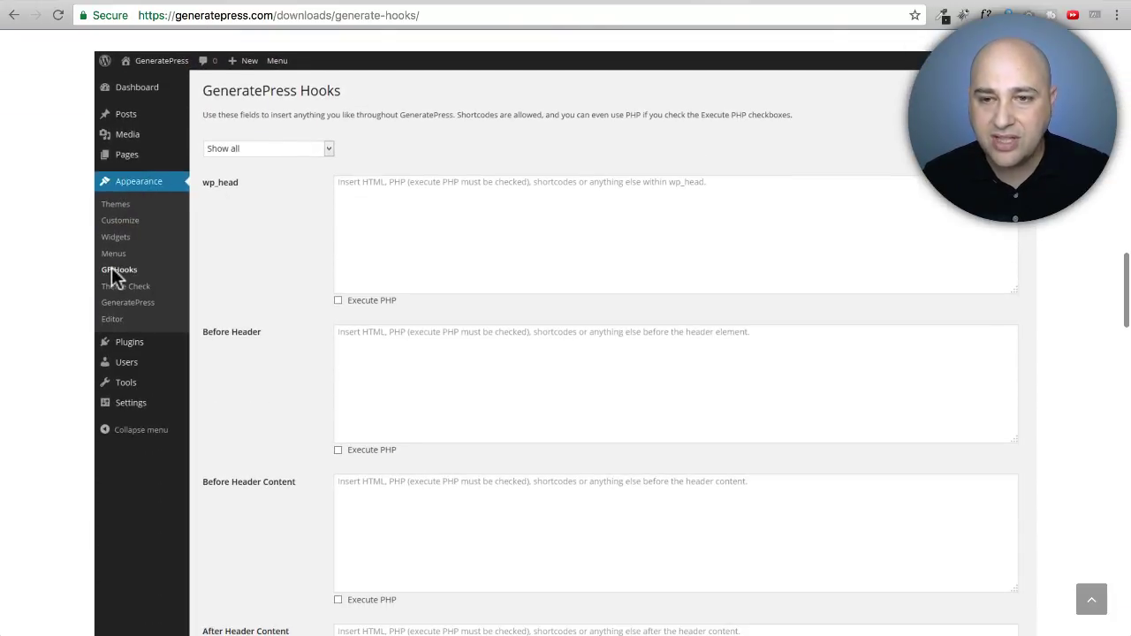
pyautogui.scroll(-1, 371, 270)
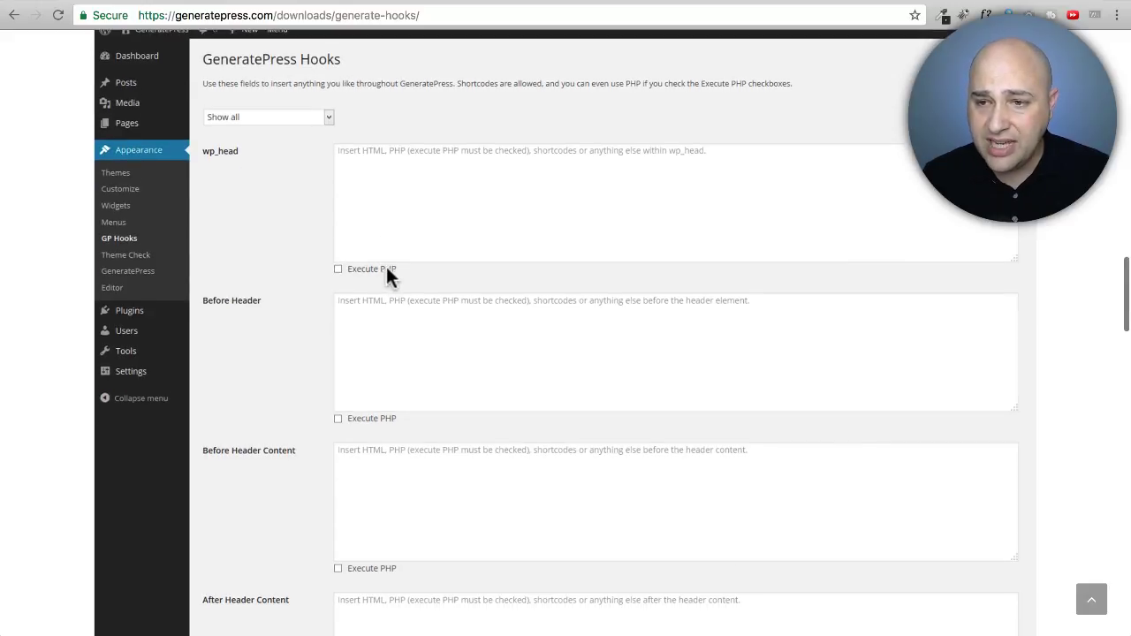
pyautogui.scroll(-1, 450, 478)
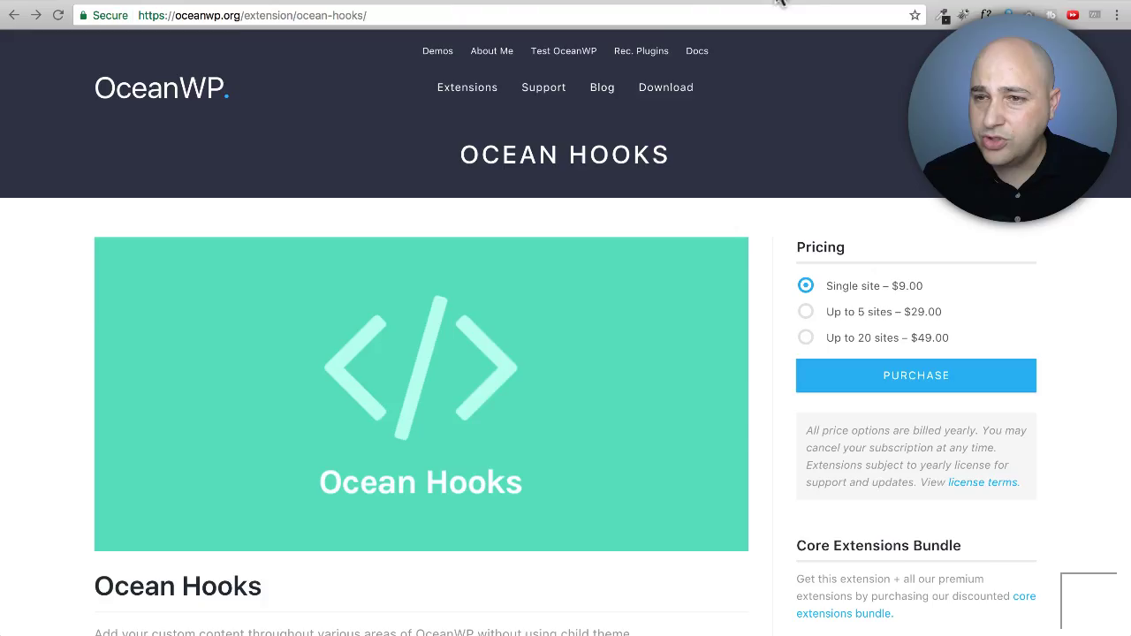
# - Look over the OceanWP Ocean Hooks extension page and enlarge the first screenshot of its hook settings
pyautogui.scroll(-15, 410, 152)
pyautogui.scroll(5, 396, 146)
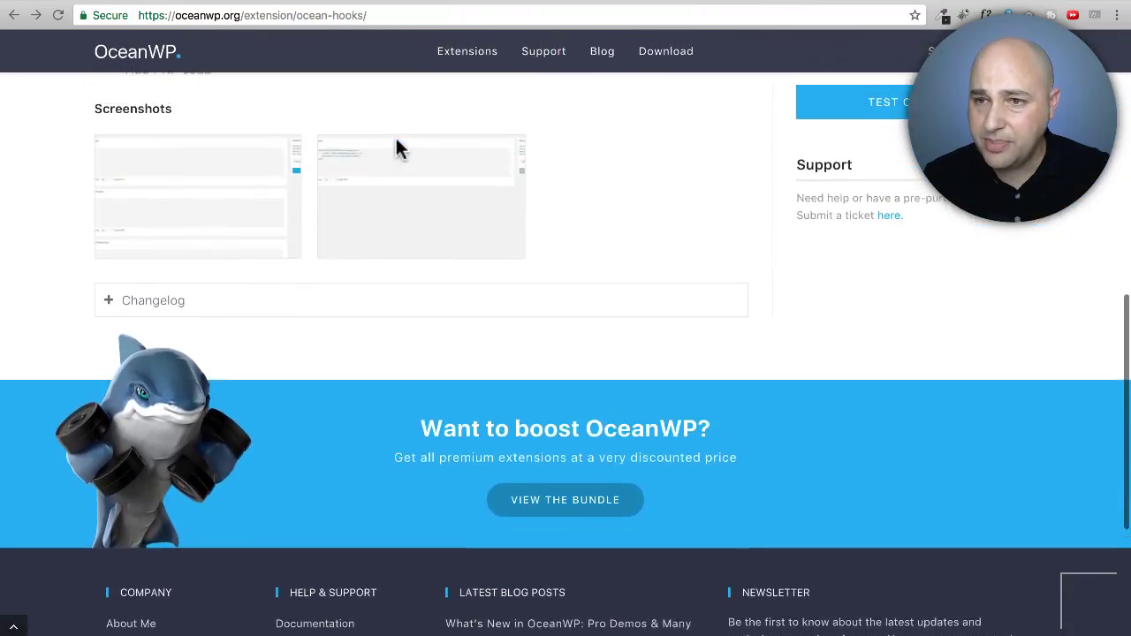
pyautogui.click(212, 332)
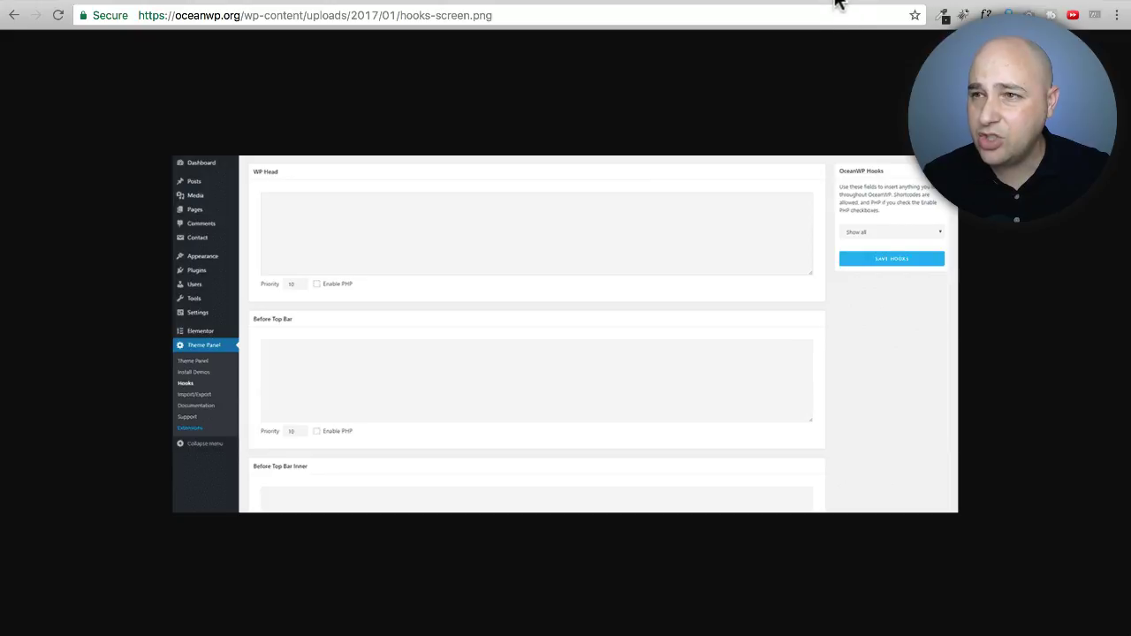
# - Return to the Astra customizer and remove the template shortcode from the After Header hook
pyautogui.hotkey('ctrl', 'Tab')
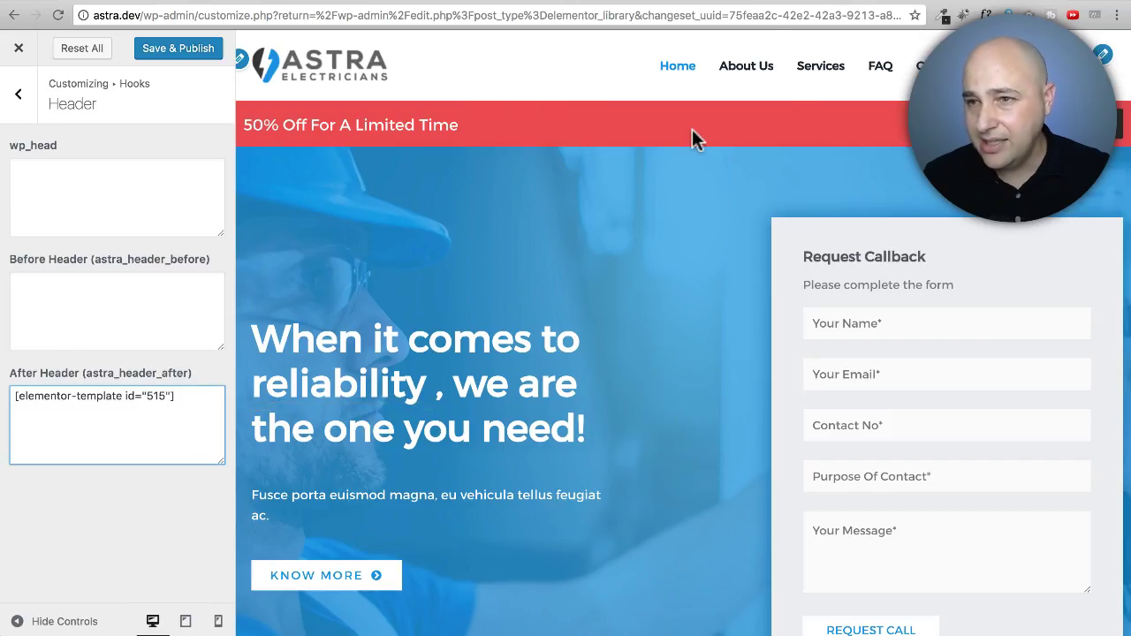
pyautogui.tripleClick(189, 394)
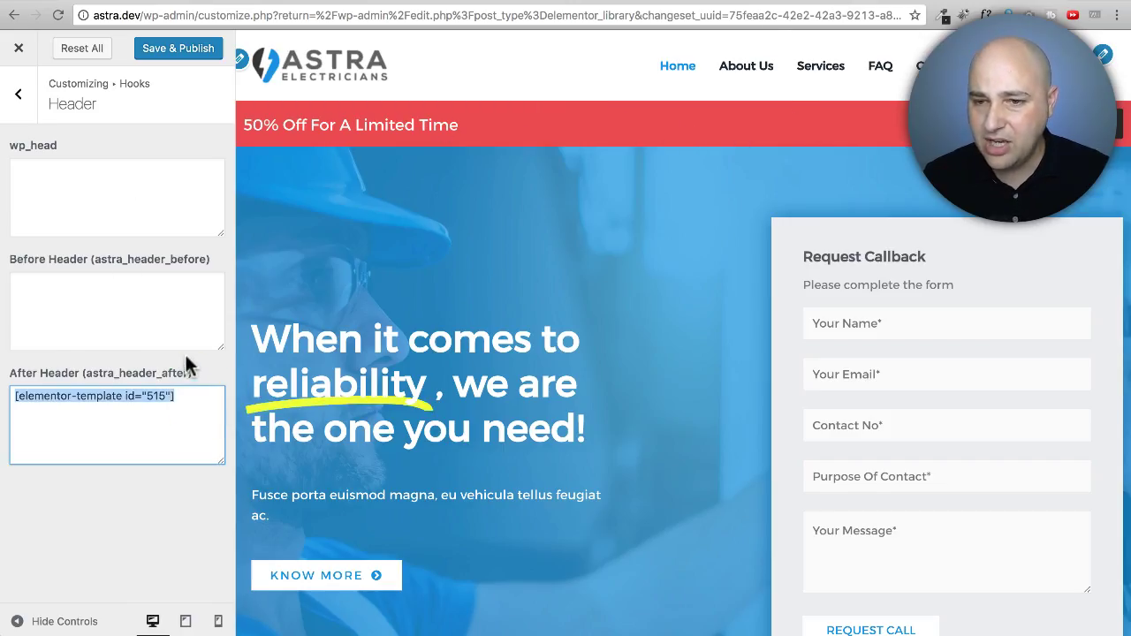
pyautogui.press('BackSpace')
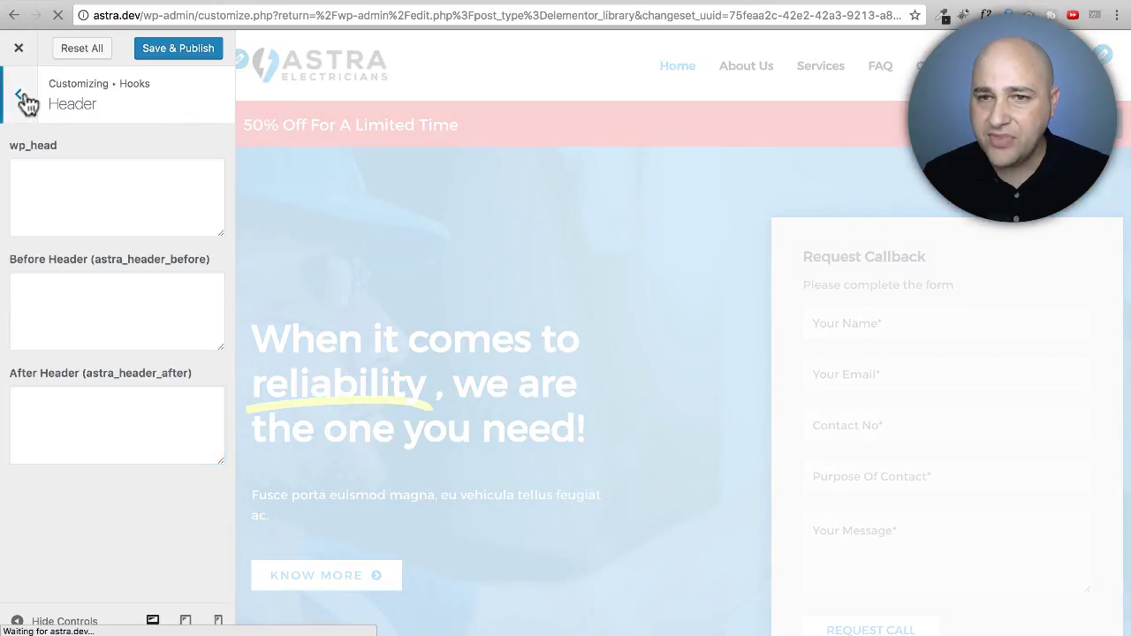
# - Review all the Content hook fields in the customizer, return to the hook categories, and close the customizer without publishing
pyautogui.click(20, 96)
pyautogui.click(92, 199)
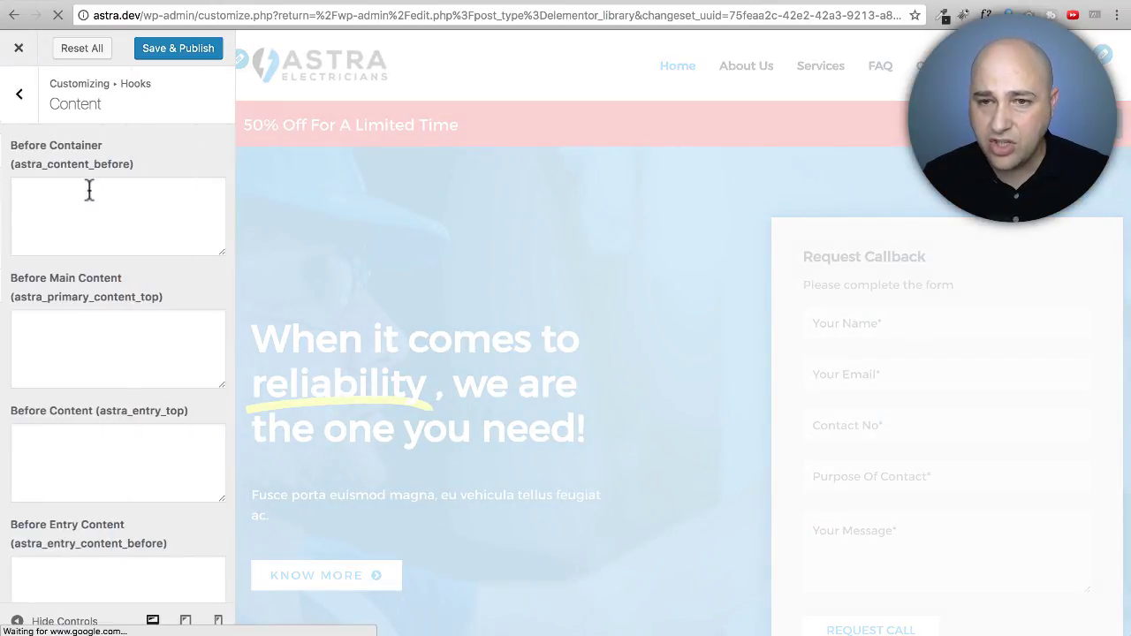
pyautogui.scroll(-5, 90, 196)
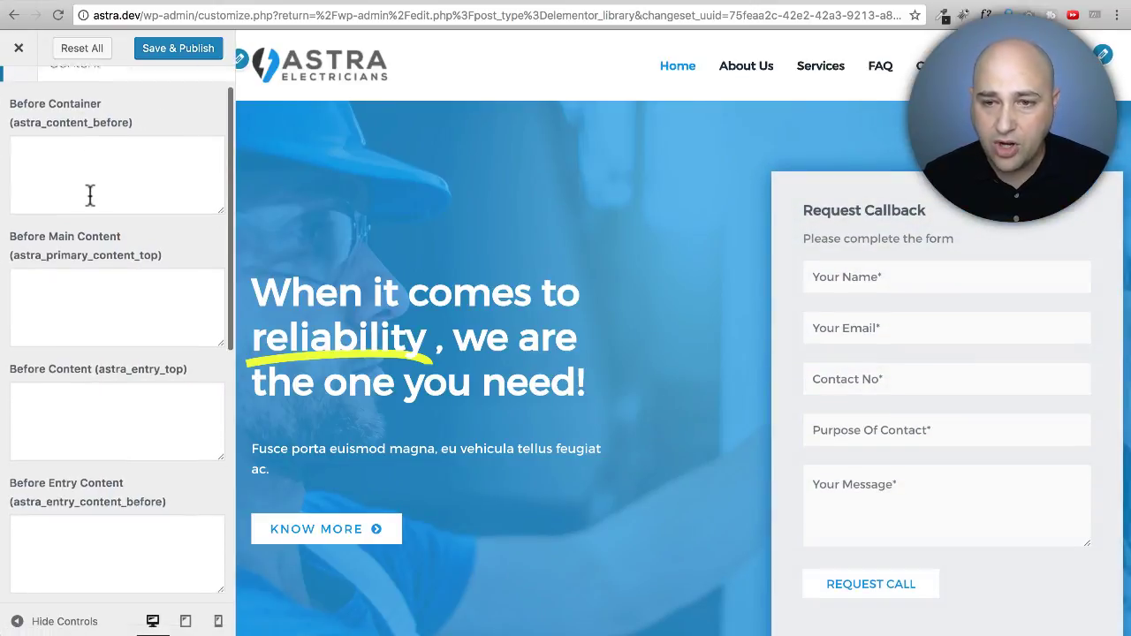
pyautogui.scroll(-7, 90, 196)
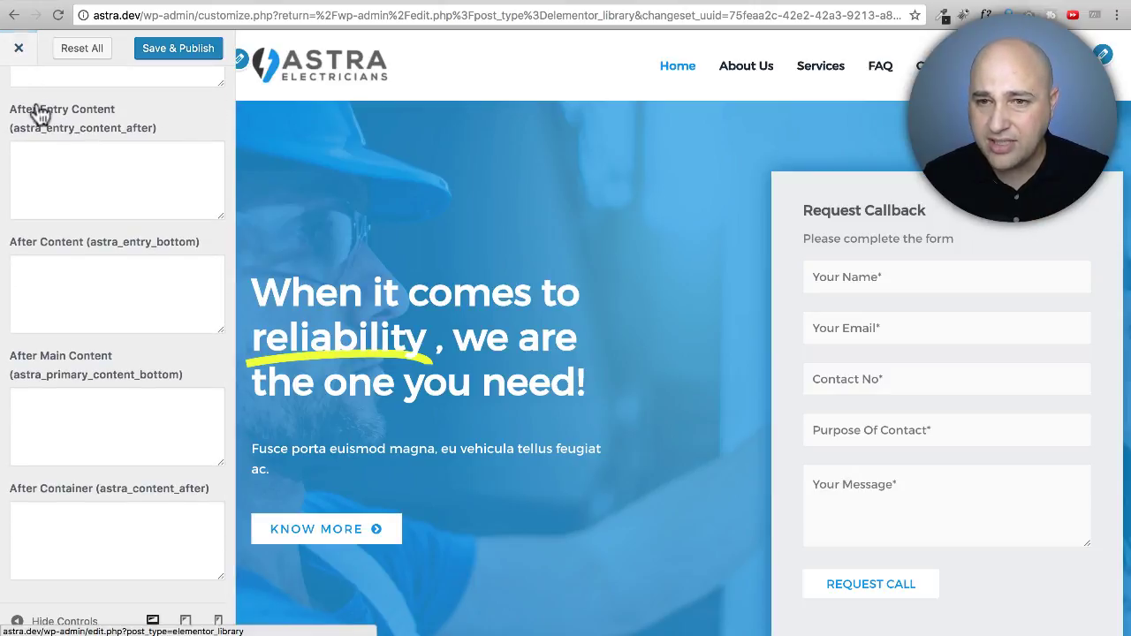
pyautogui.scroll(8, 49, 119)
pyautogui.click(22, 94)
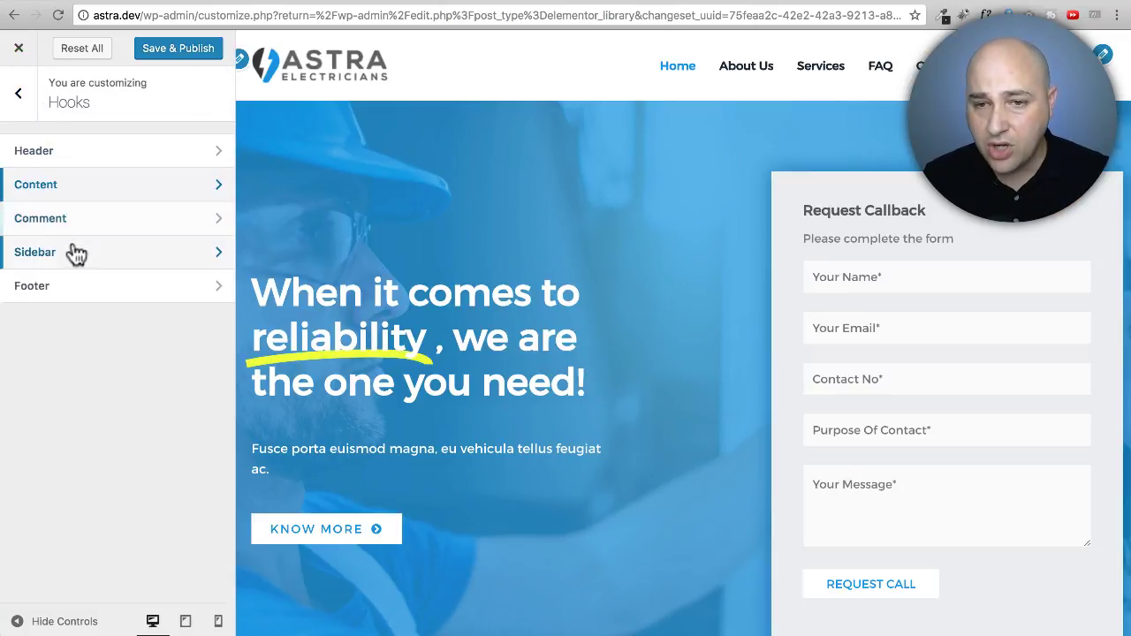
pyautogui.click(19, 48)
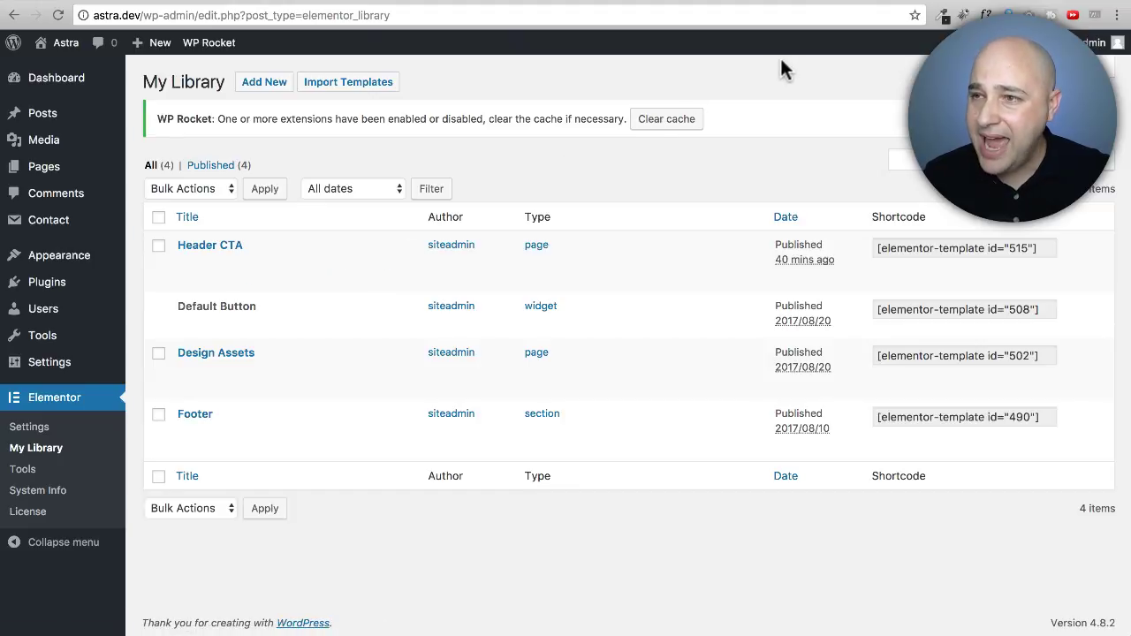
# - Look over the Beaver Builder article on using shortcodes in layouts and highlight the fl_builder_insert_layout slug shortcode example
pyautogui.click(895, 5)
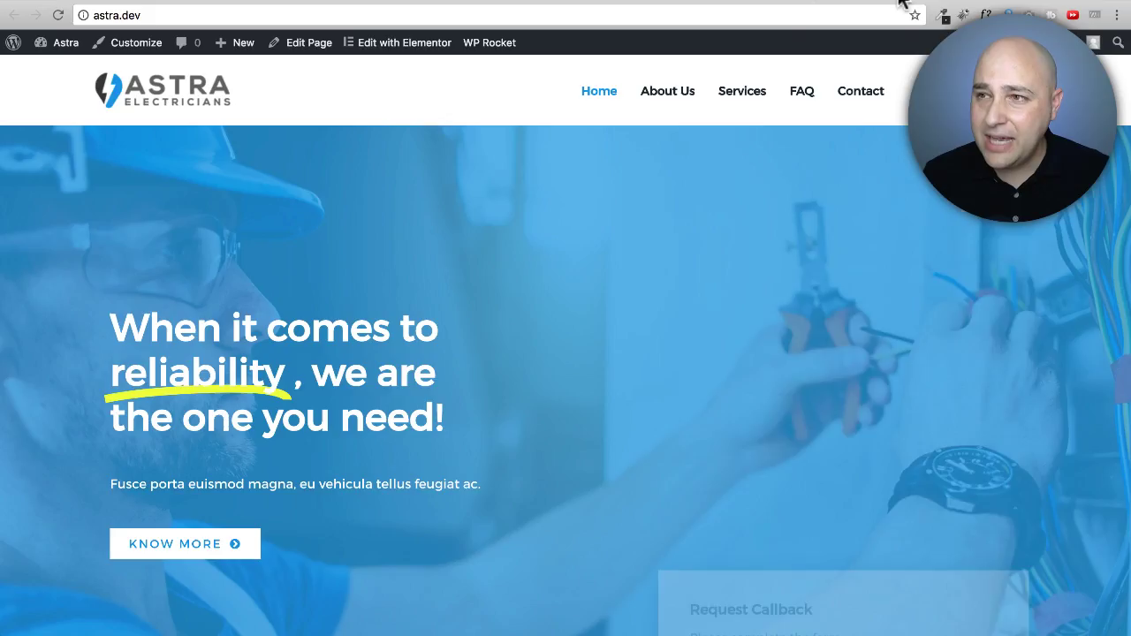
pyautogui.click(963, 5)
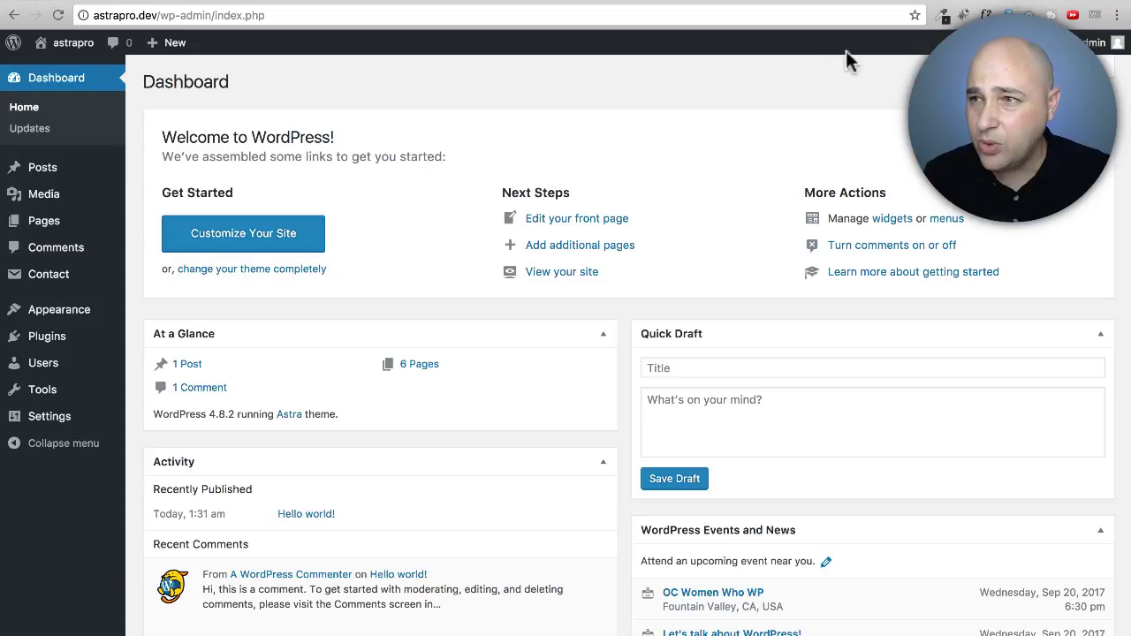
pyautogui.hotkey('ctrl', 'Tab')
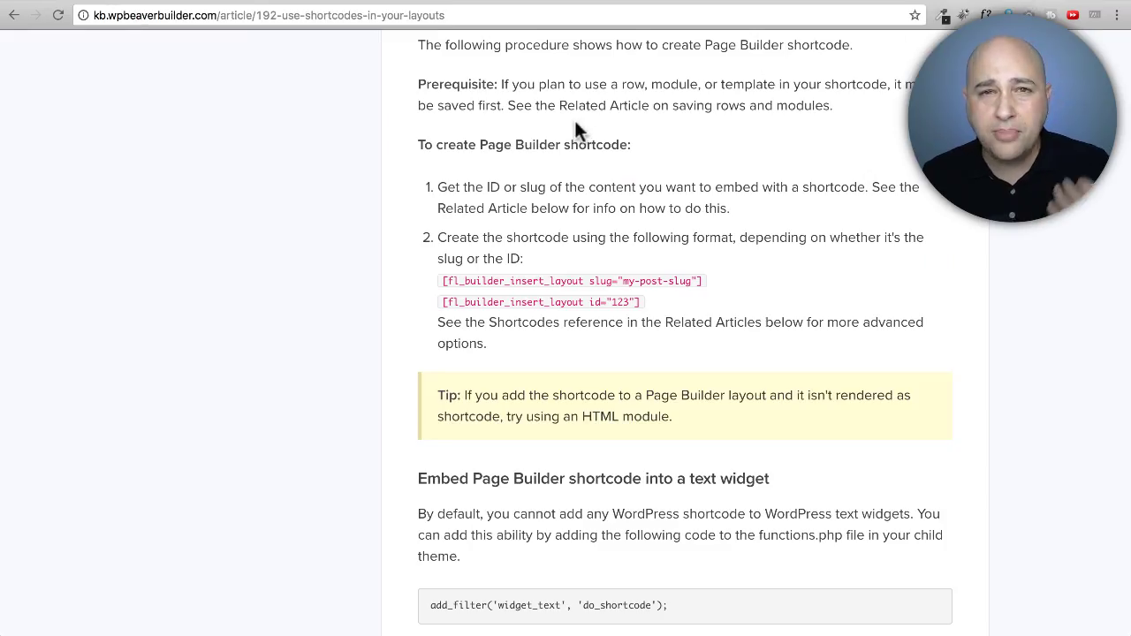
pyautogui.scroll(15, 546, 144)
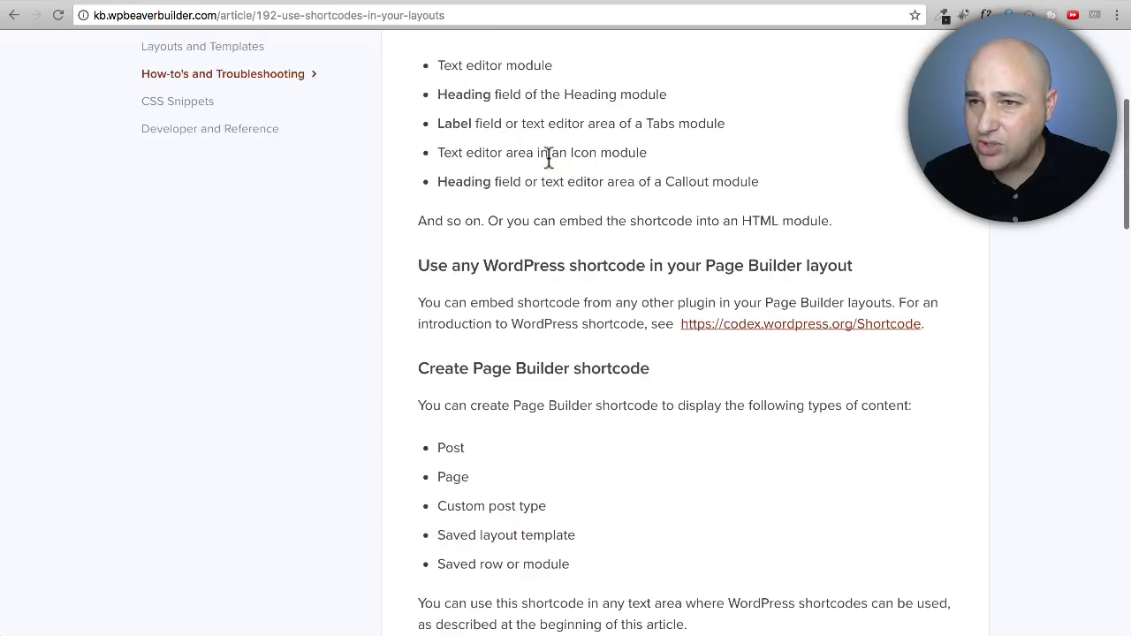
pyautogui.scroll(3, 548, 153)
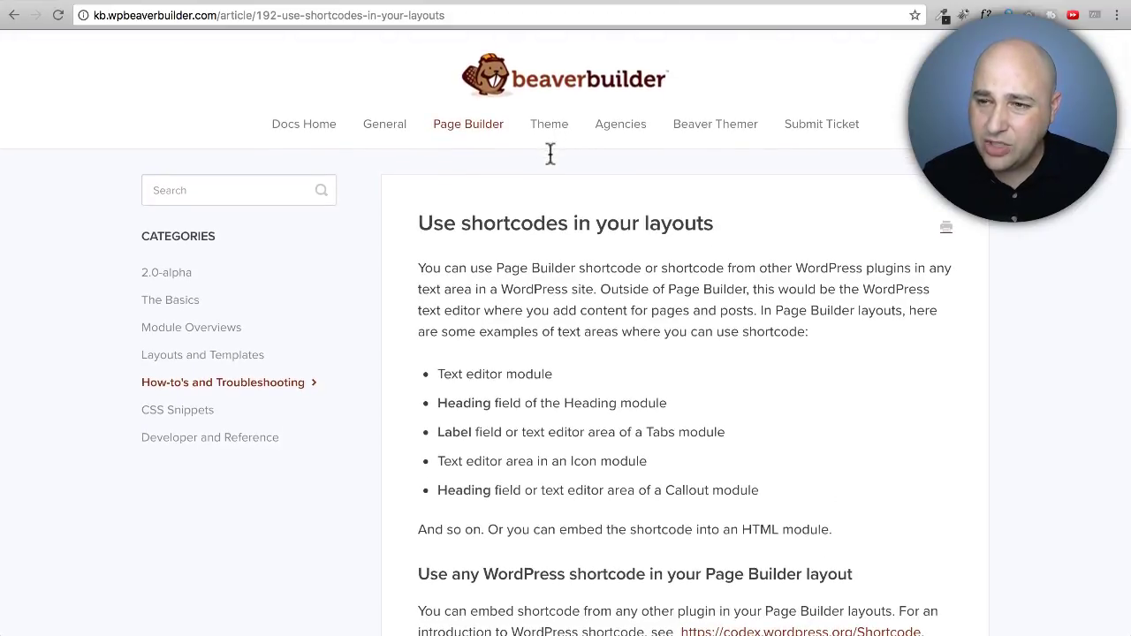
pyautogui.scroll(-6, 549, 152)
pyautogui.scroll(-10, 550, 152)
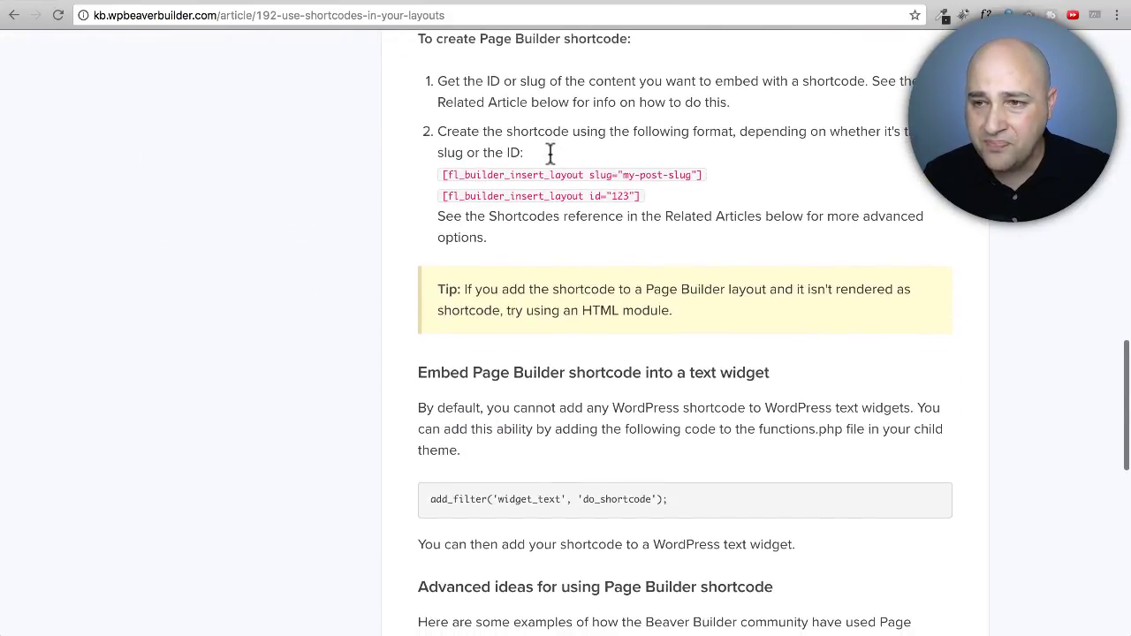
pyautogui.scroll(-1, 549, 154)
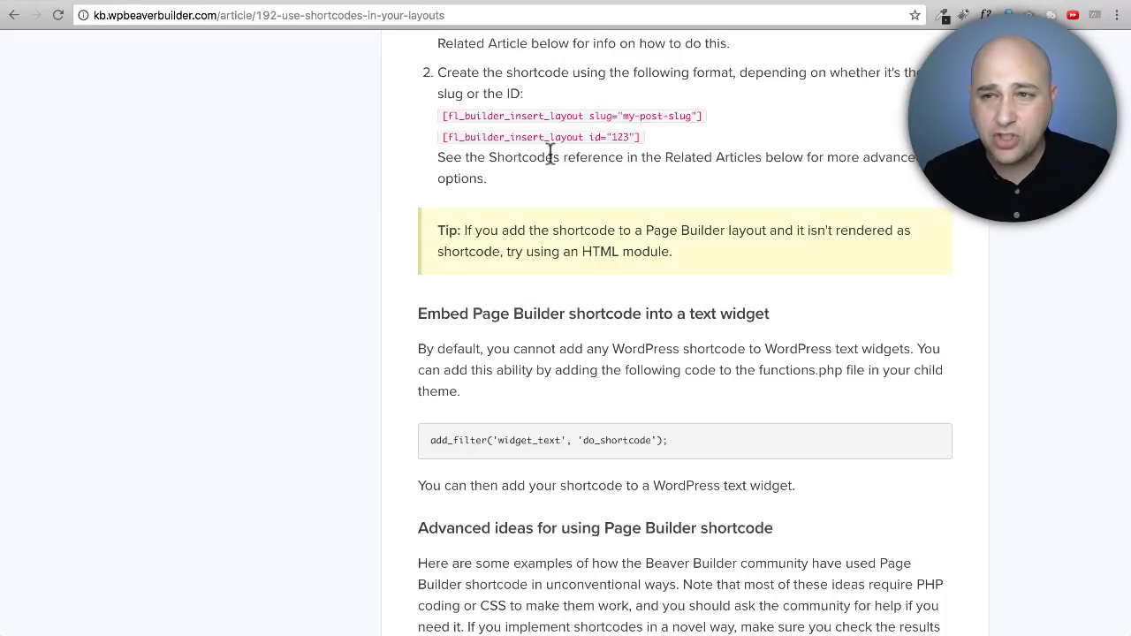
pyautogui.moveTo(443, 116)
pyautogui.mouseDown()
pyautogui.moveTo(705, 127)
pyautogui.moveTo(662, 114)
pyautogui.moveTo(622, 116)
pyautogui.moveTo(705, 127)
pyautogui.moveTo(444, 116)
pyautogui.mouseUp()
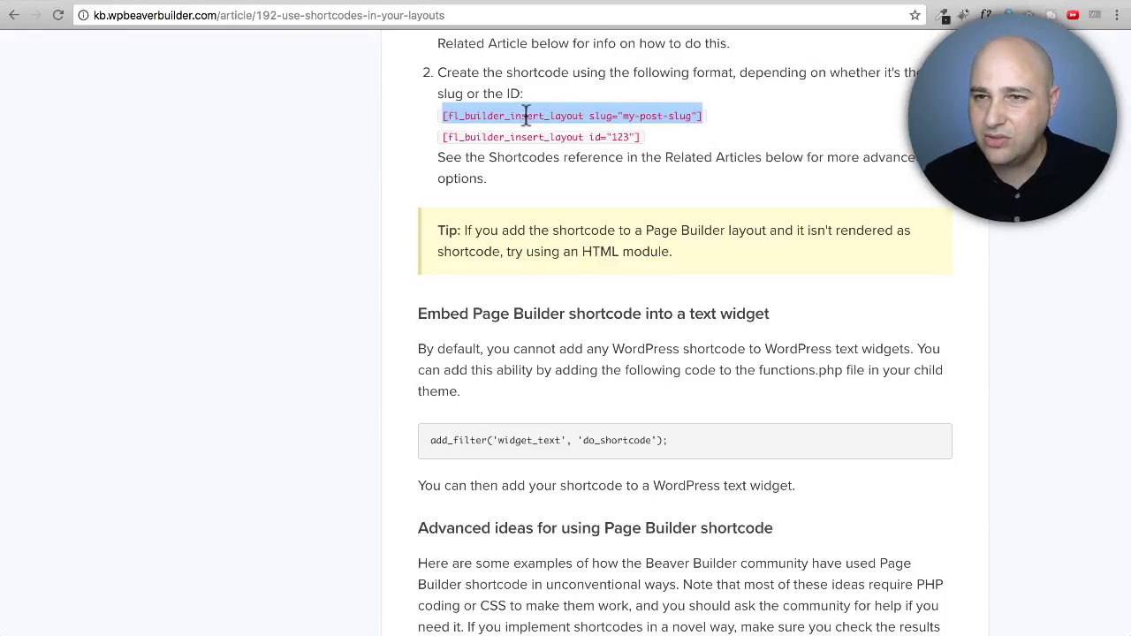
# - Switch to the wpastra.com site, open its Astra Pro page, and highlight the Dynamic Hooks feature in the feature grid
pyautogui.hotkey('ctrl', 'Tab')
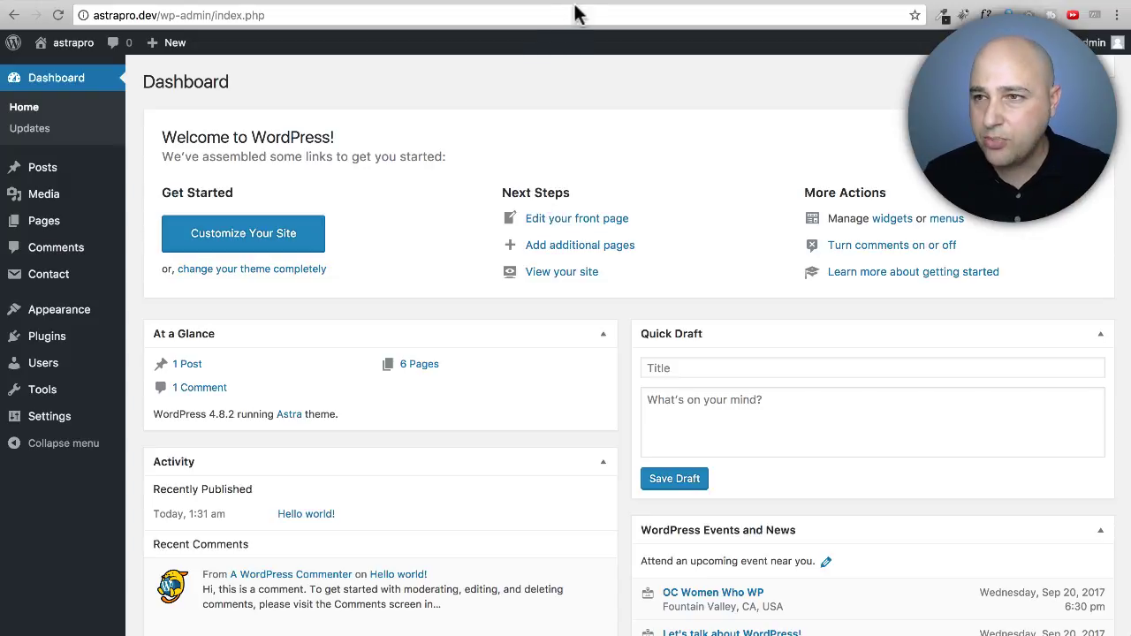
pyautogui.hotkey('ctrl', 'Tab')
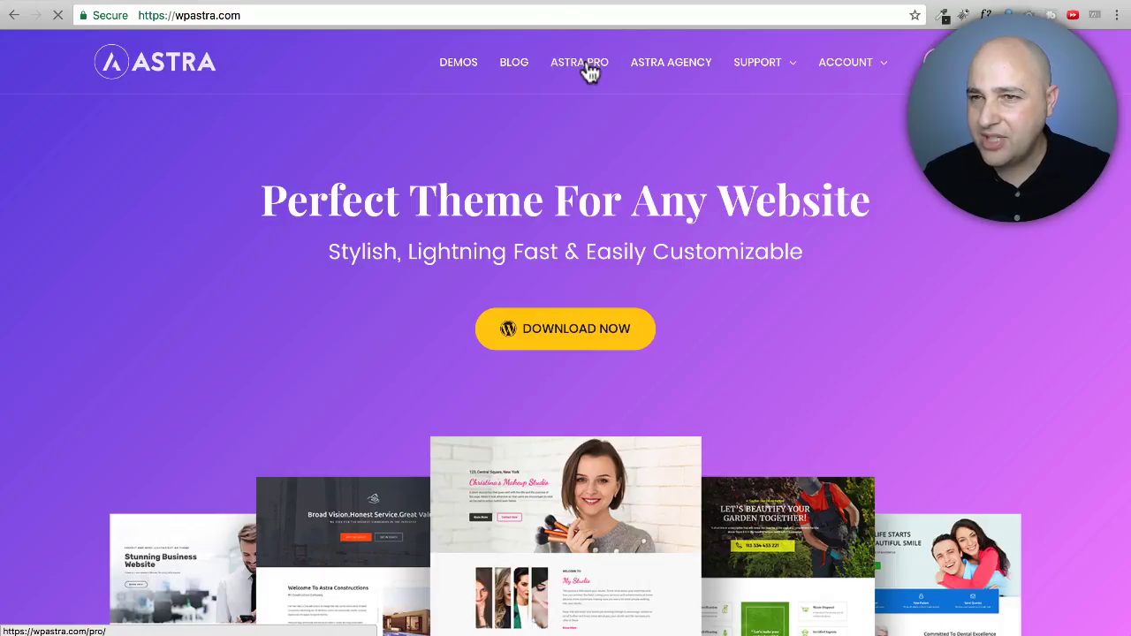
pyautogui.click(576, 71)
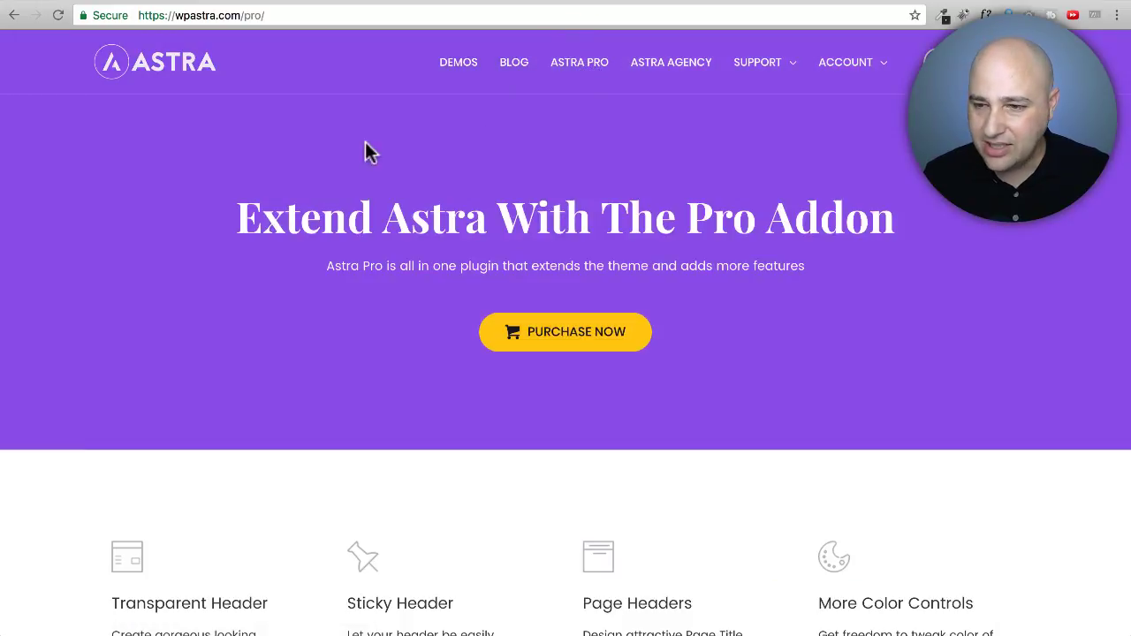
pyautogui.scroll(-3, 363, 150)
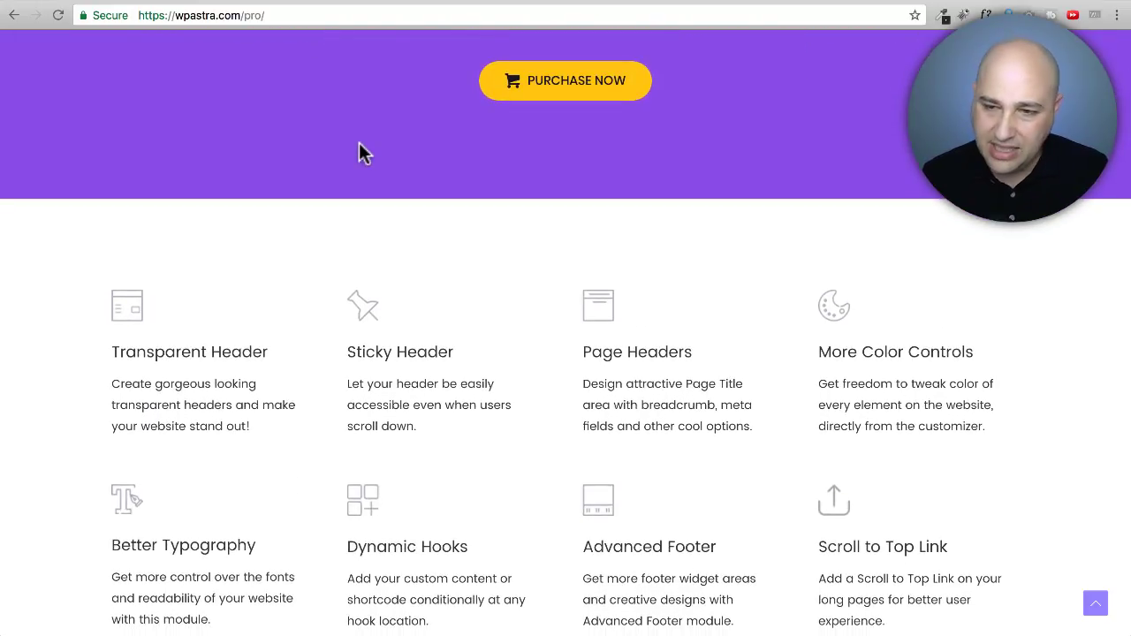
pyautogui.scroll(-2, 359, 143)
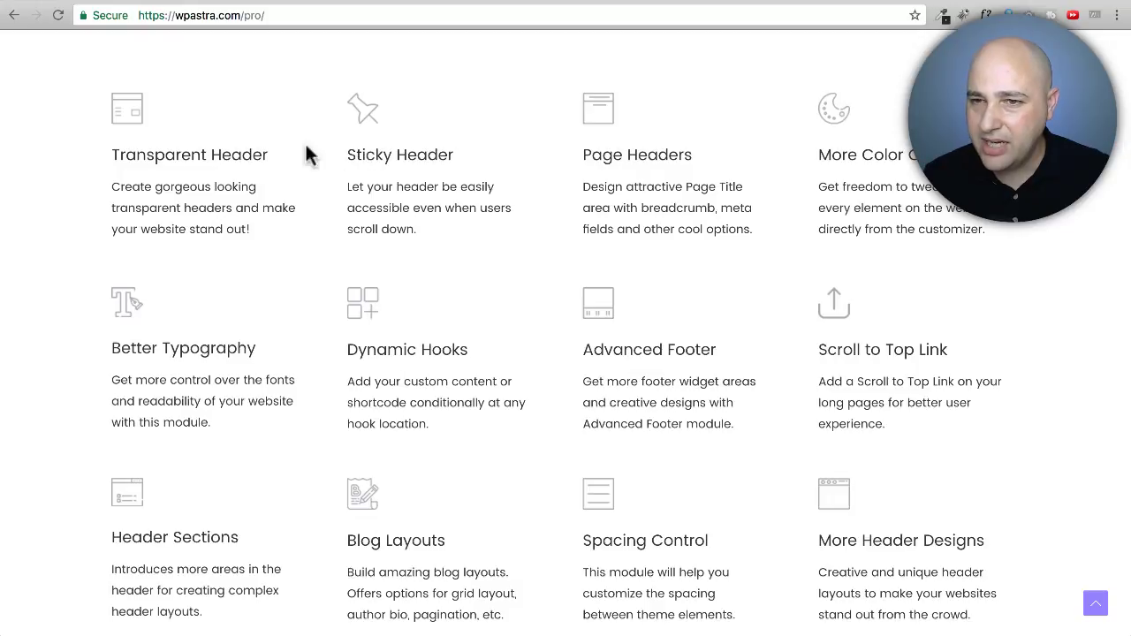
pyautogui.scroll(-1, 424, 318)
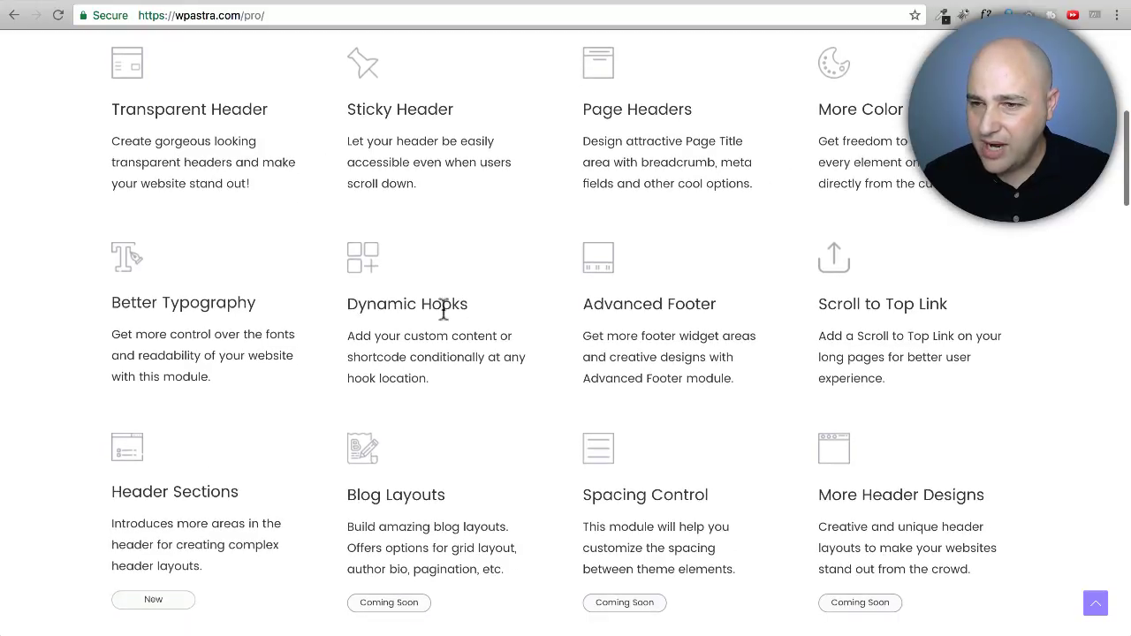
pyautogui.moveTo(480, 303); pyautogui.dragTo(348, 307)
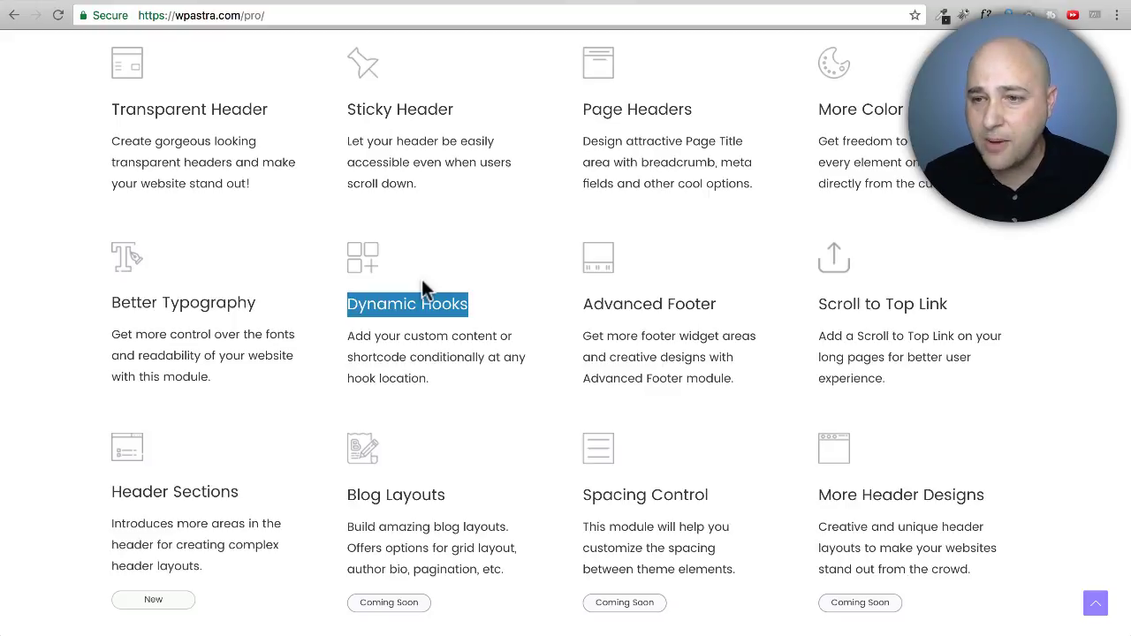
# - Review the Astra Pro annual and lifetime license pricing, highlight the annual license's original price, and return to the start of the page
pyautogui.scroll(-10, 423, 281)
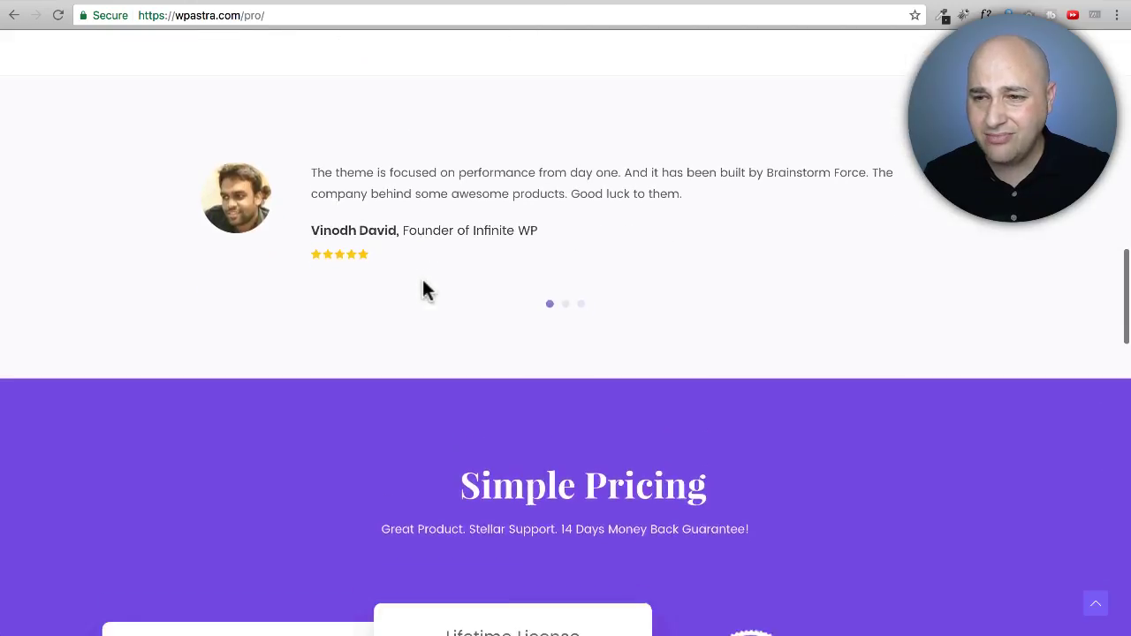
pyautogui.scroll(-5, 436, 285)
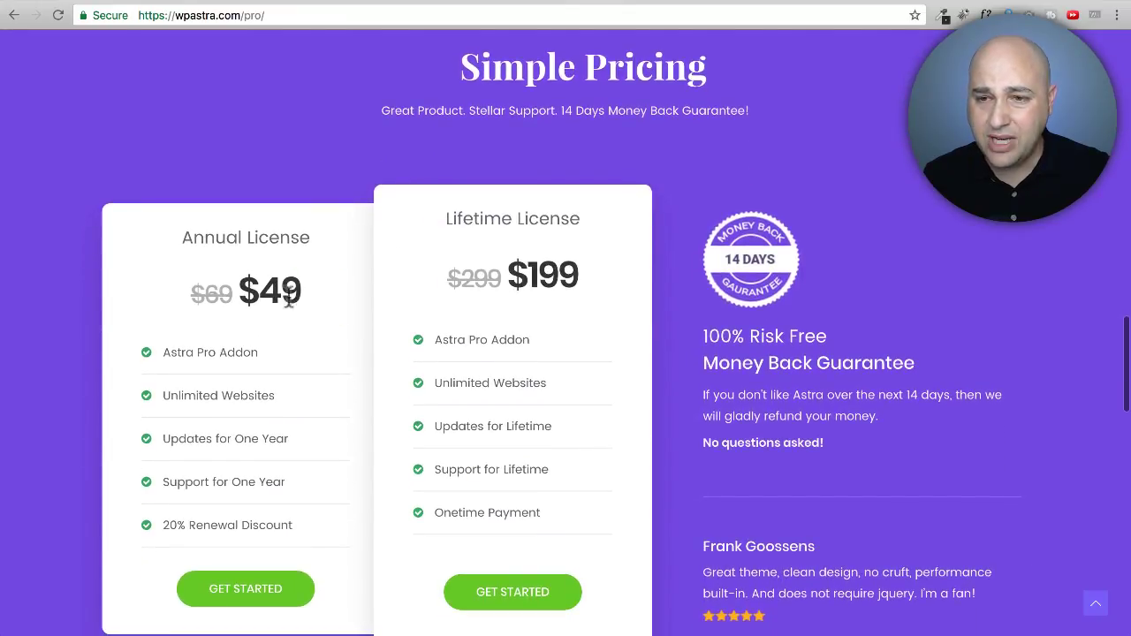
pyautogui.moveTo(302, 296); pyautogui.dragTo(189, 297)
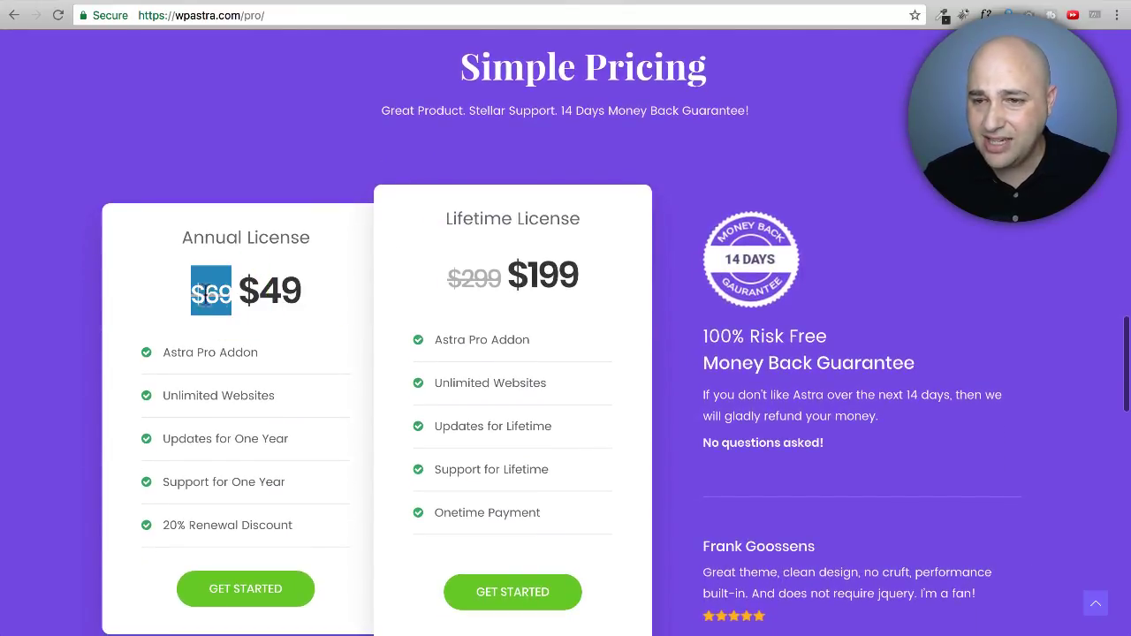
pyautogui.scroll(1, 315, 303)
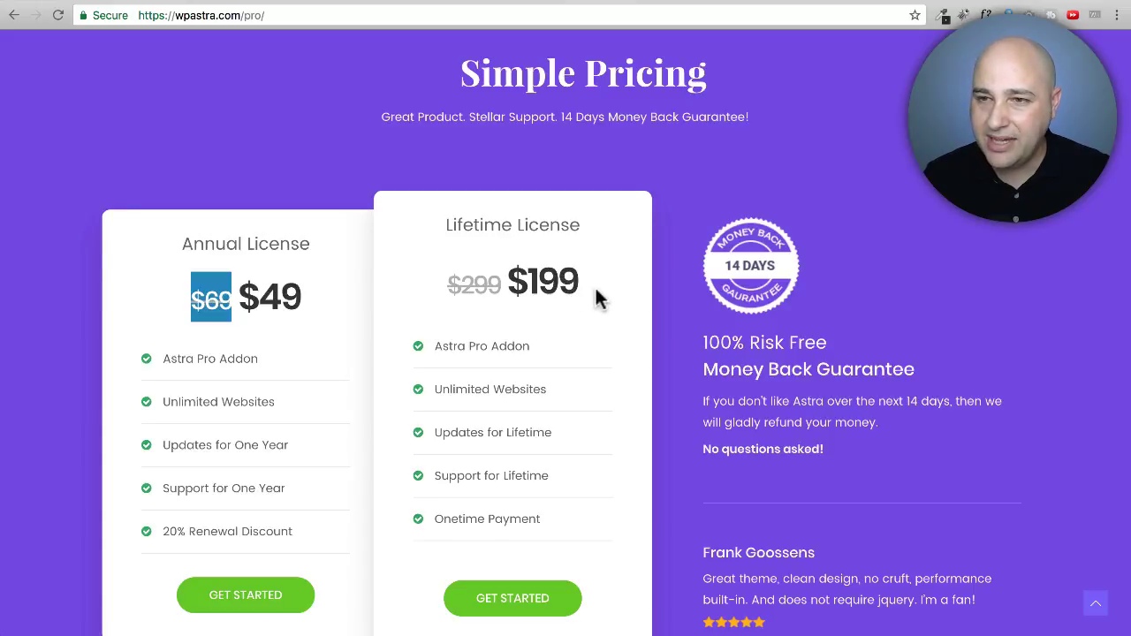
pyautogui.scroll(10, 583, 292)
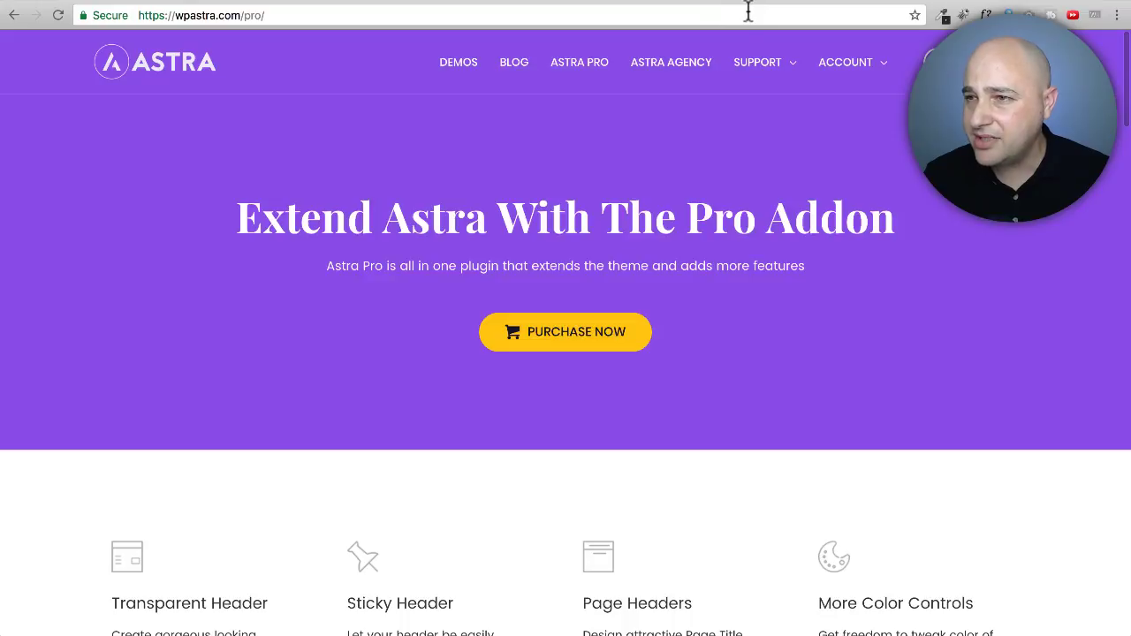
# - Return to the astrapro.dev dashboard, open the Astra theme's Addons page, and look over the available addons
pyautogui.click(964, 2)
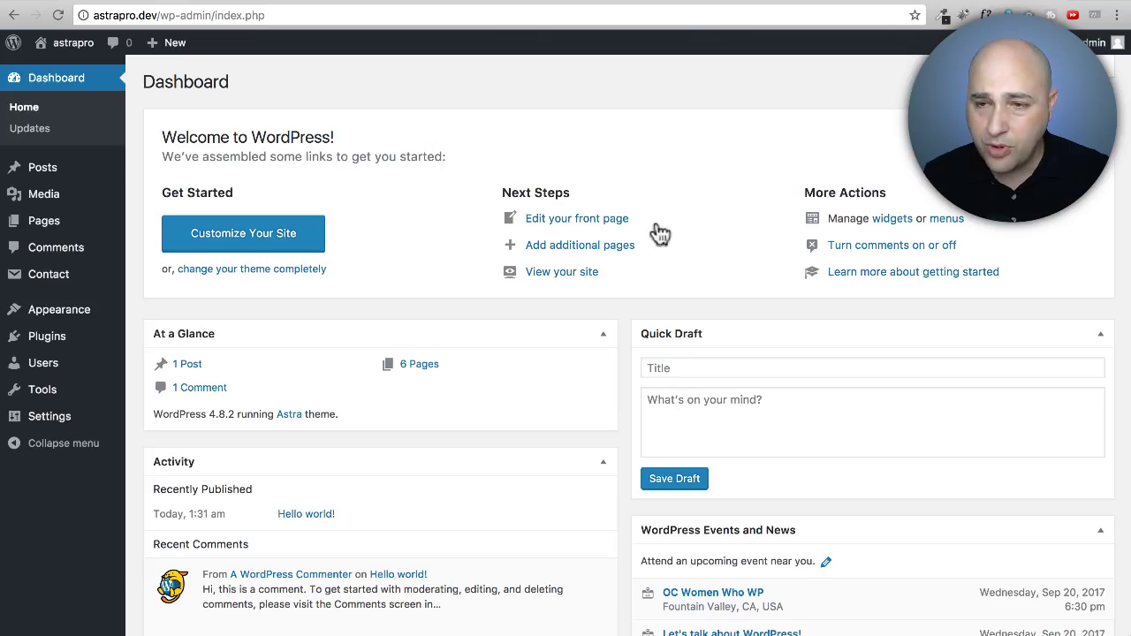
pyautogui.moveTo(77, 323)
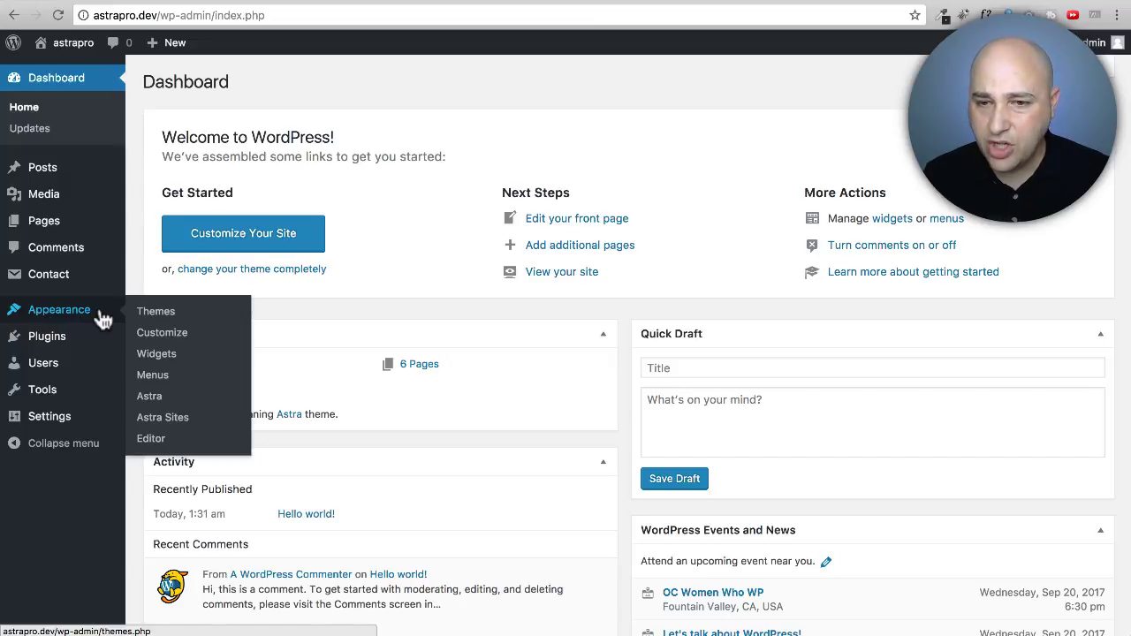
pyautogui.click(152, 399)
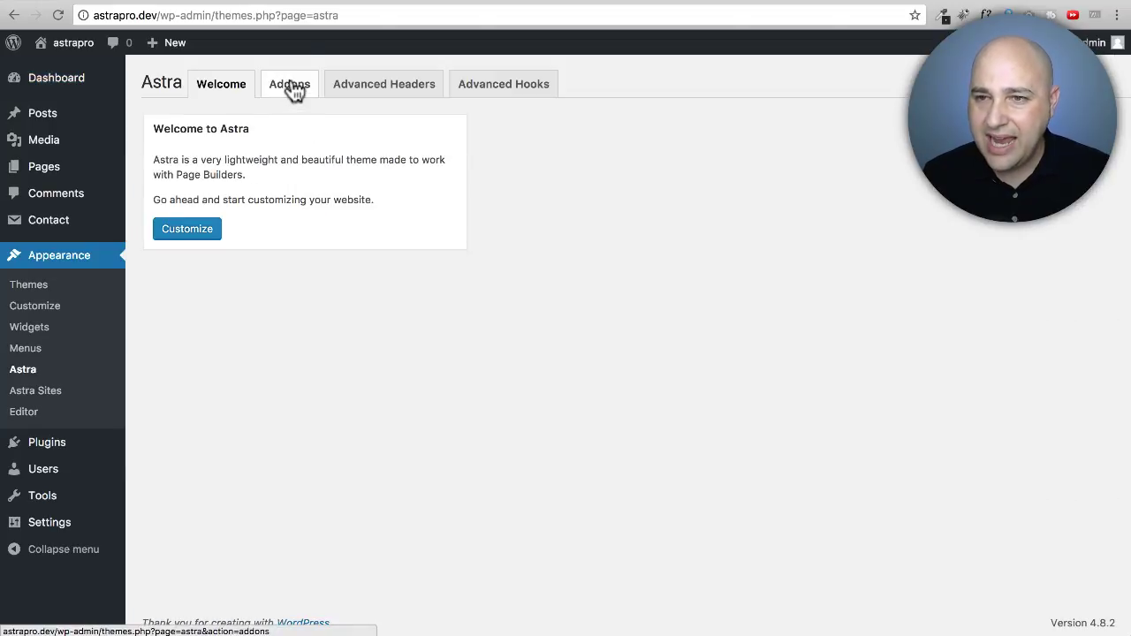
pyautogui.click(294, 88)
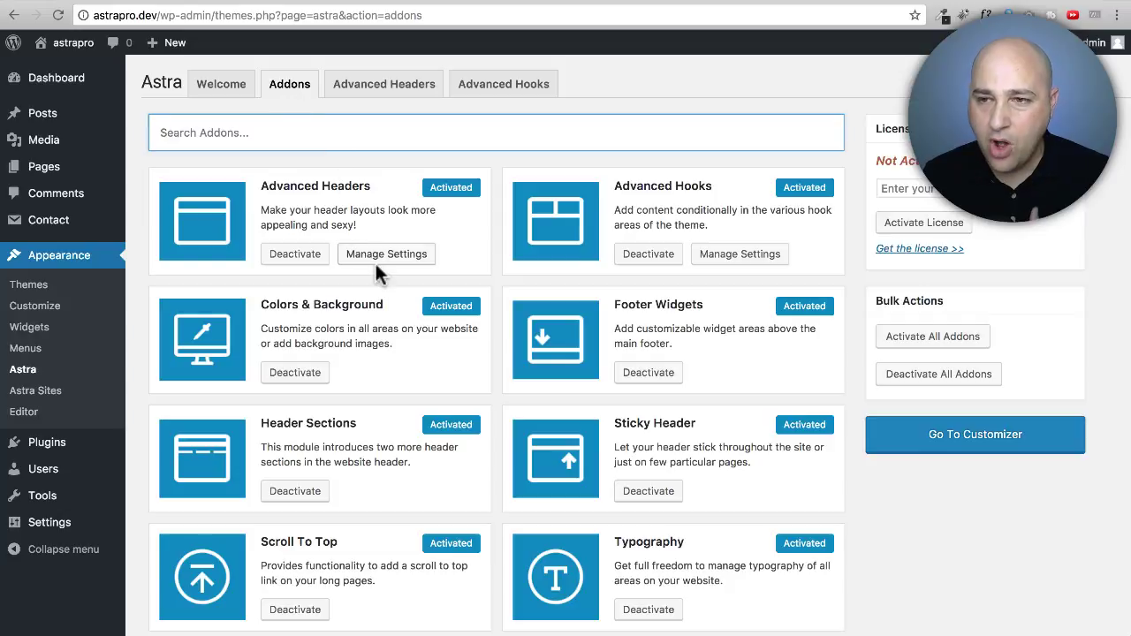
pyautogui.scroll(-2, 375, 263)
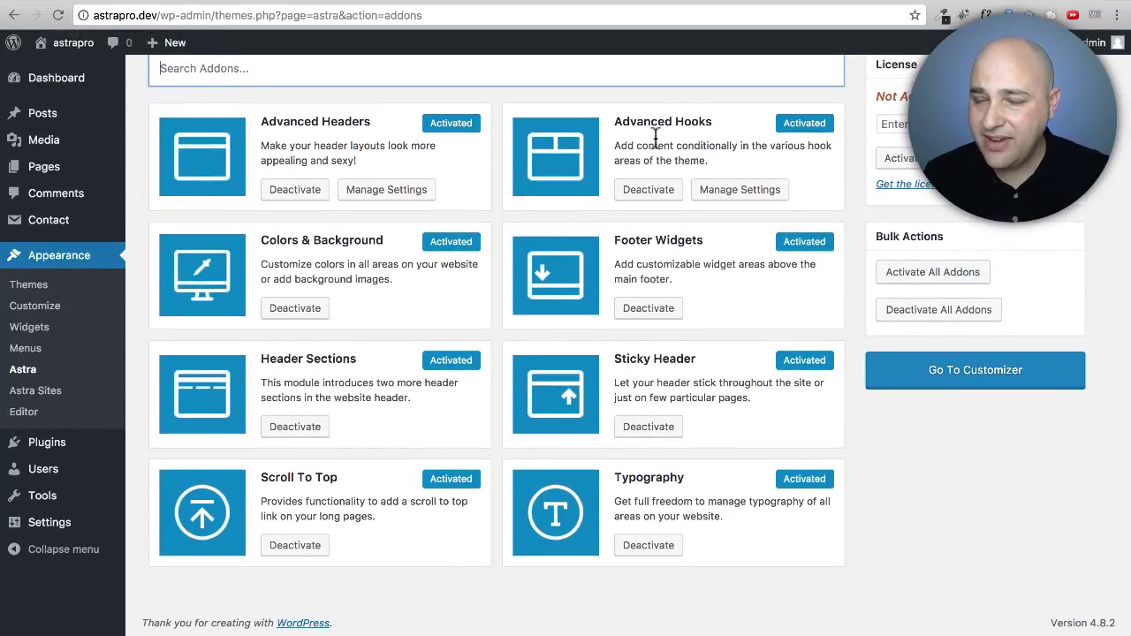
pyautogui.scroll(2, 557, 189)
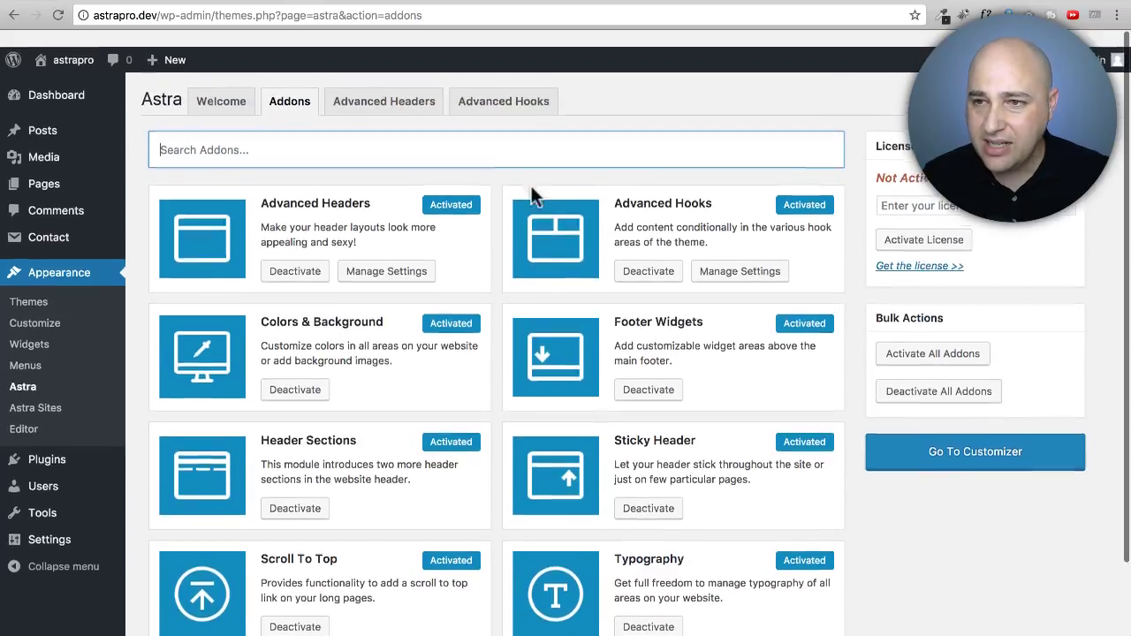
# - Open the Header CTA entry from the Advanced Hooks list for editing and select its title text
pyautogui.click(502, 94)
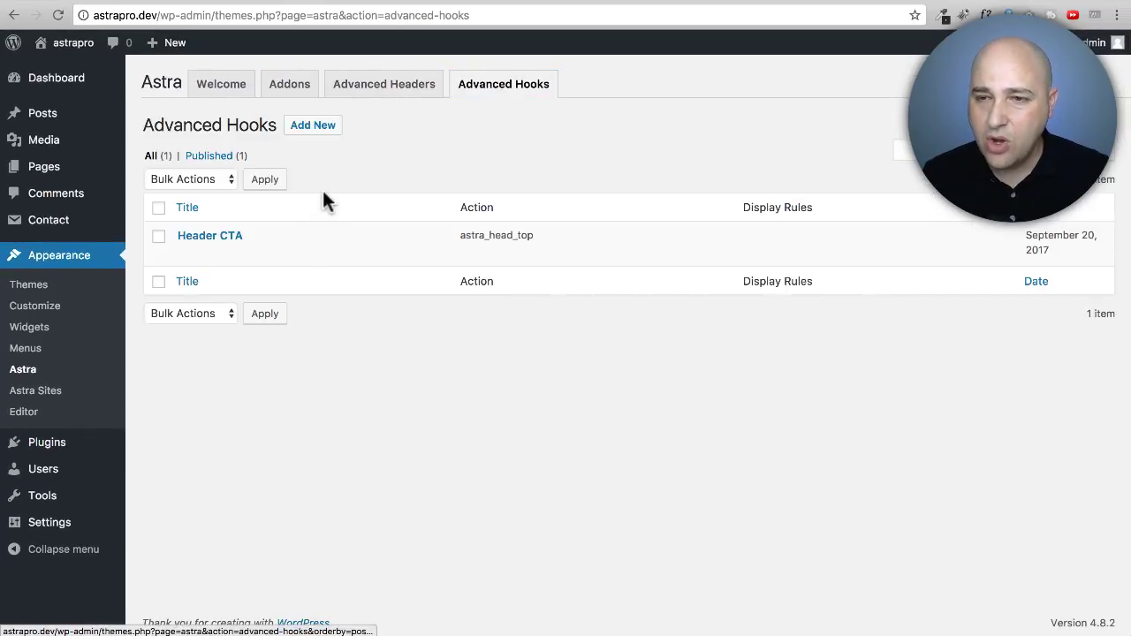
pyautogui.click(220, 237)
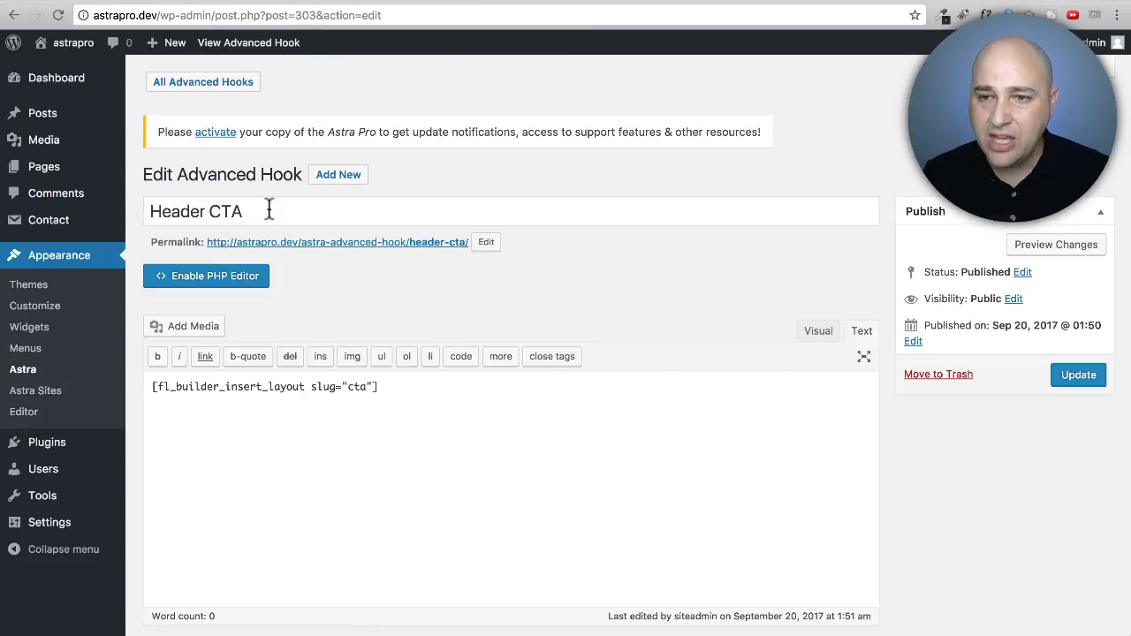
pyautogui.click(269, 209)
pyautogui.tripleClick(269, 209)
# - Examine the Header CTA hook's layout shortcode, highlighting it and checking it in the Visual editor before returning to the Text editor
pyautogui.scroll(-5, 465, 291)
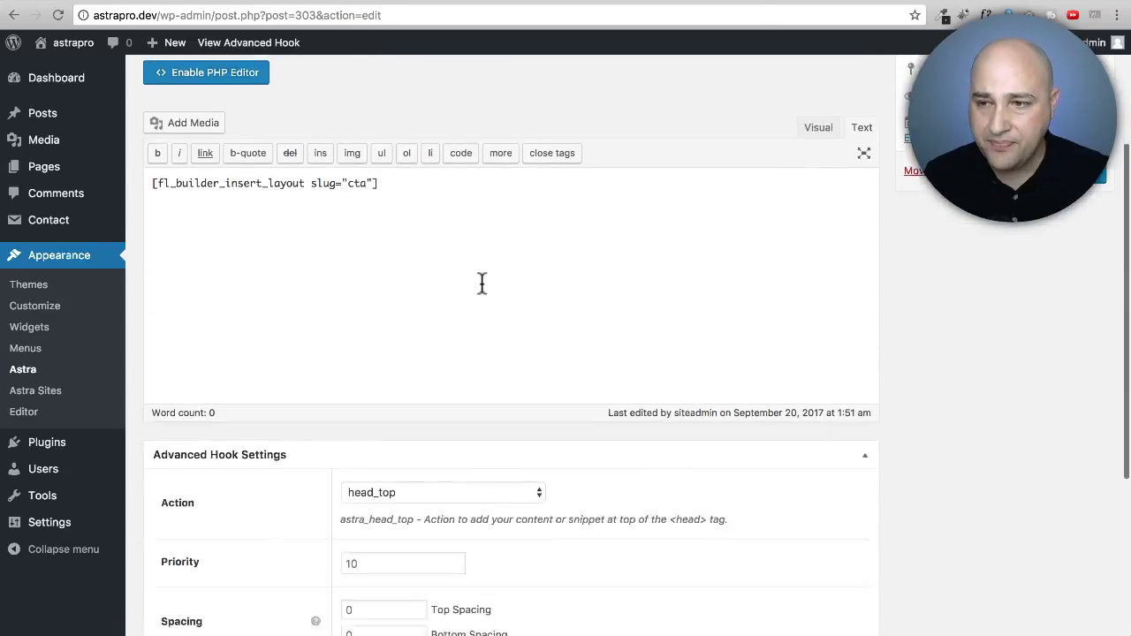
pyautogui.scroll(1, 476, 277)
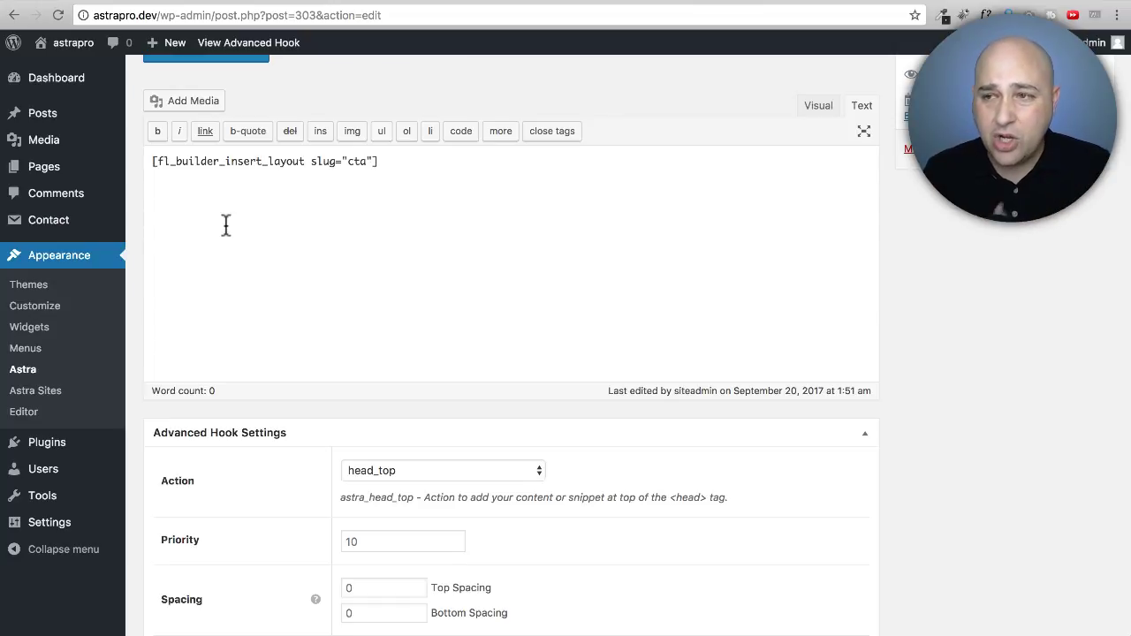
pyautogui.moveTo(389, 162); pyautogui.dragTo(143, 158)
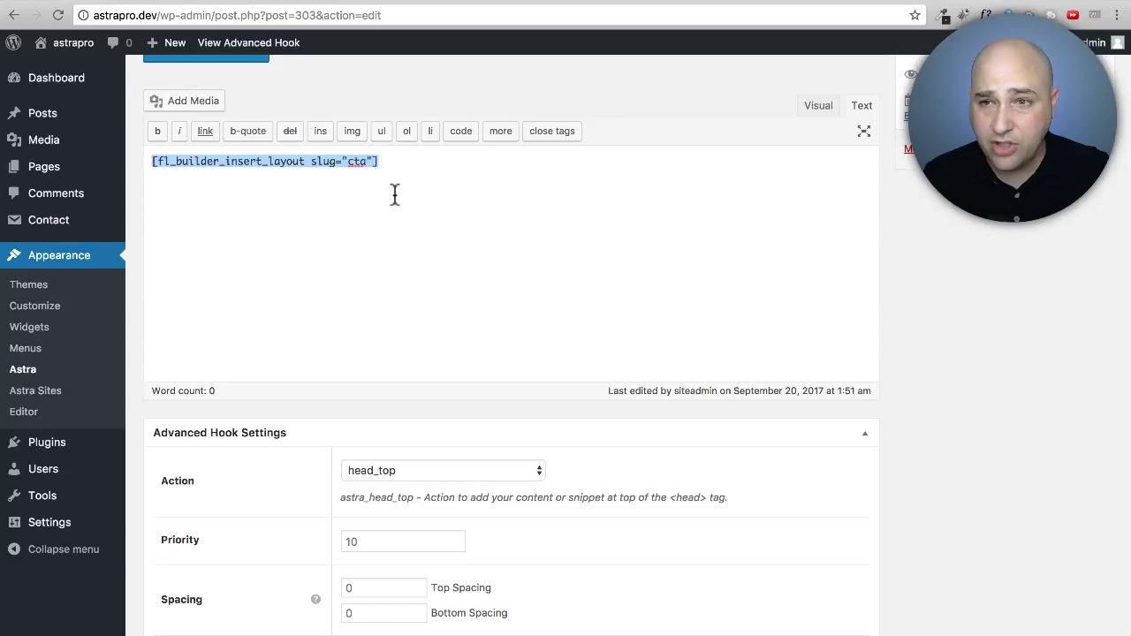
pyautogui.click(815, 106)
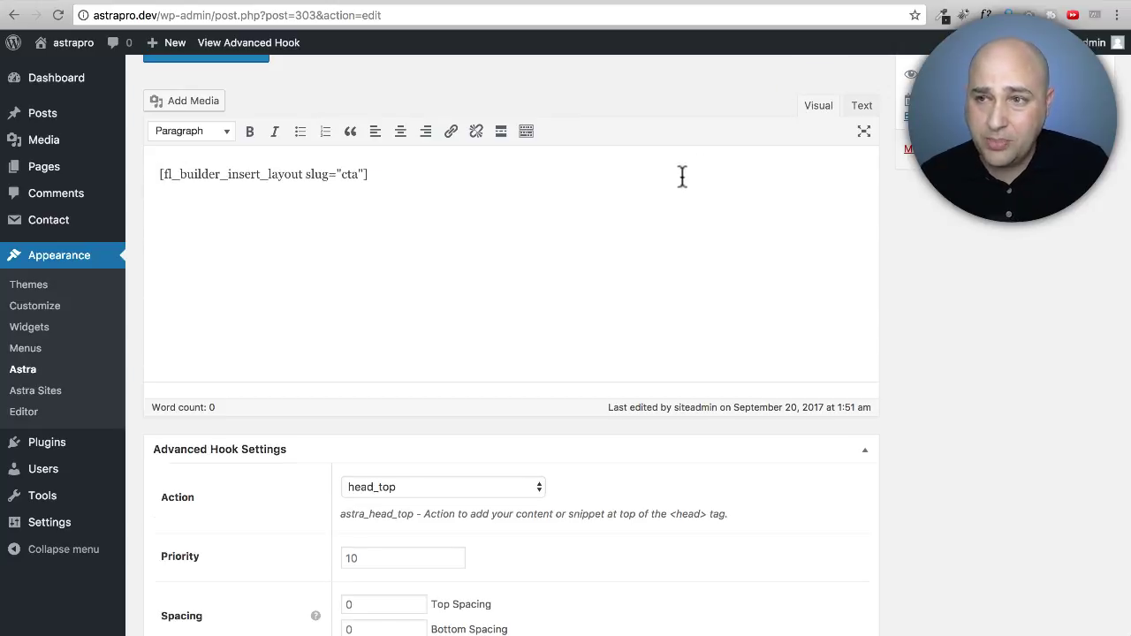
pyautogui.click(860, 107)
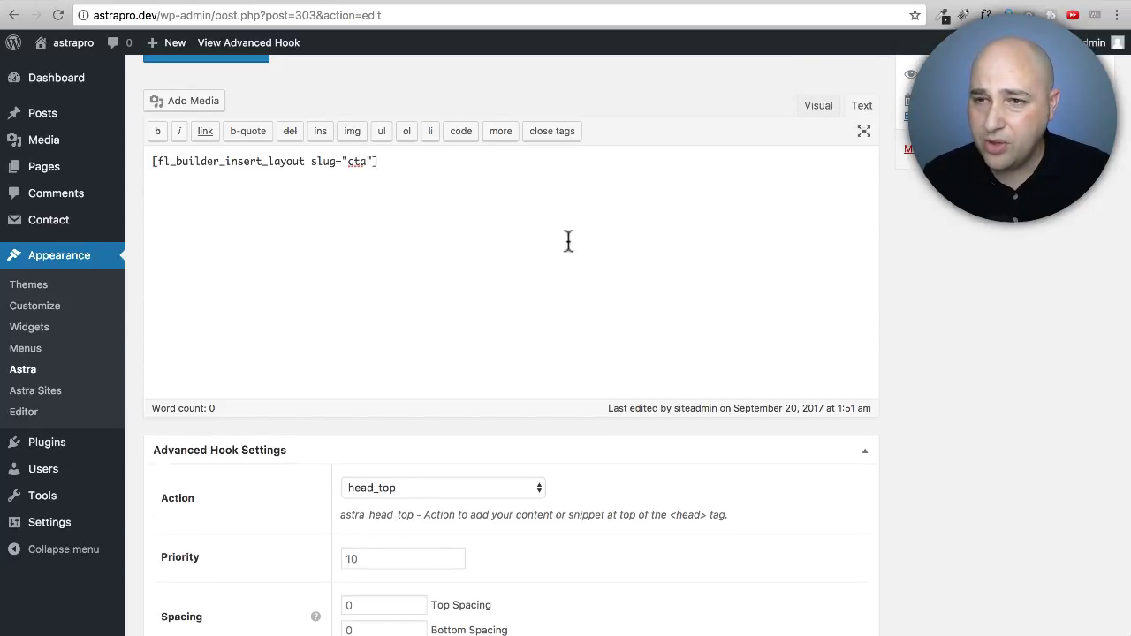
# - Look over the hook locations available for the Header CTA hook's Action, keeping head_top selected
pyautogui.scroll(-5, 444, 243)
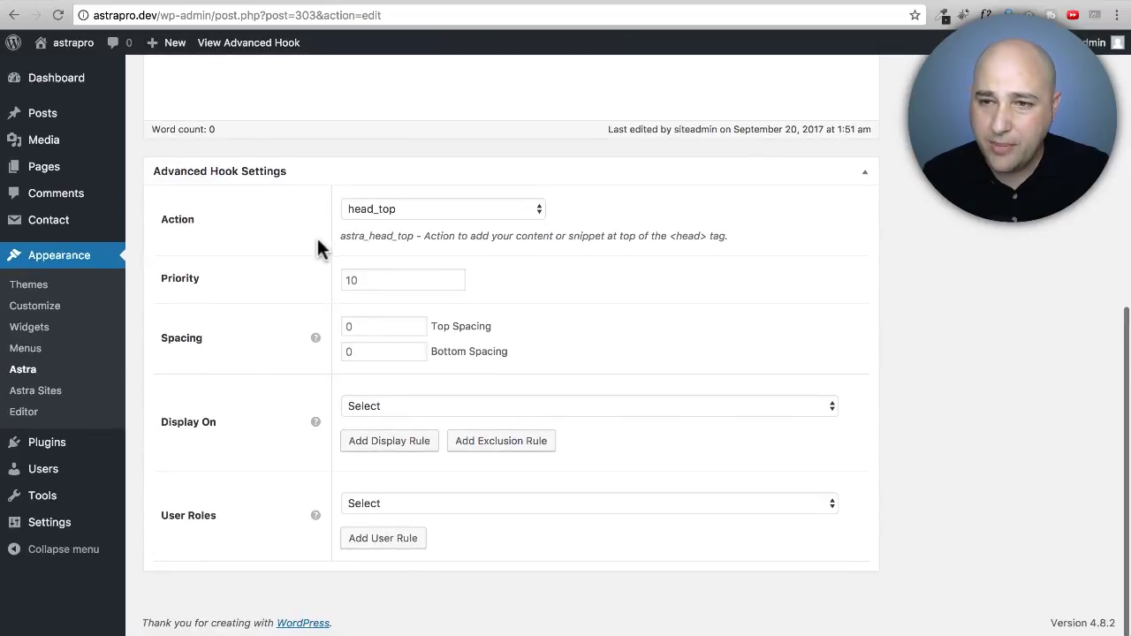
pyautogui.click(453, 210)
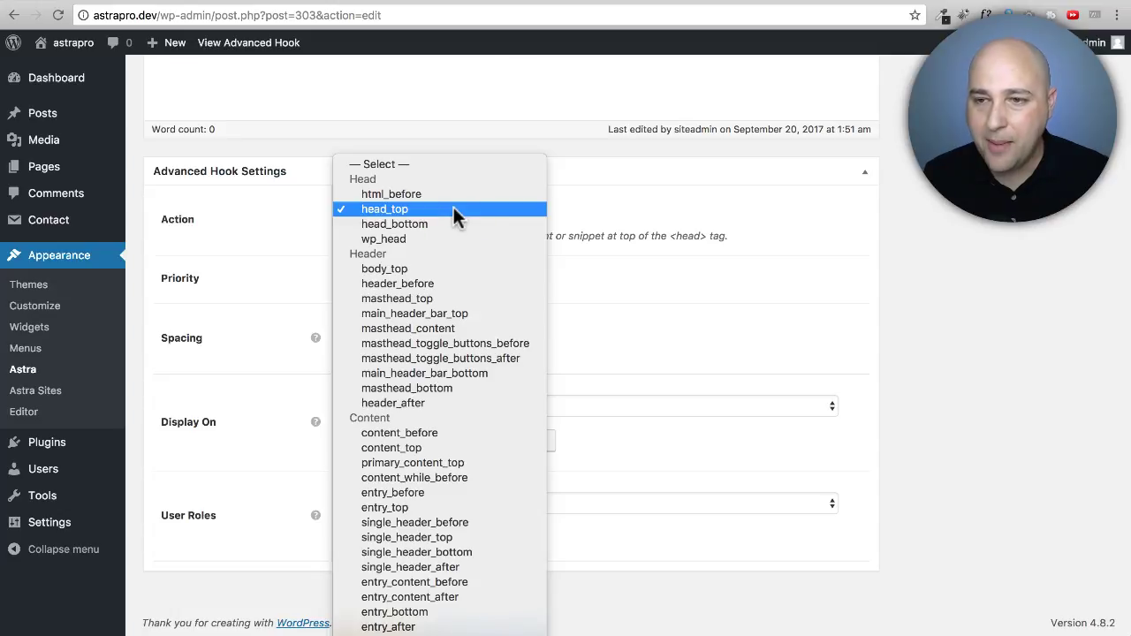
pyautogui.click(454, 209)
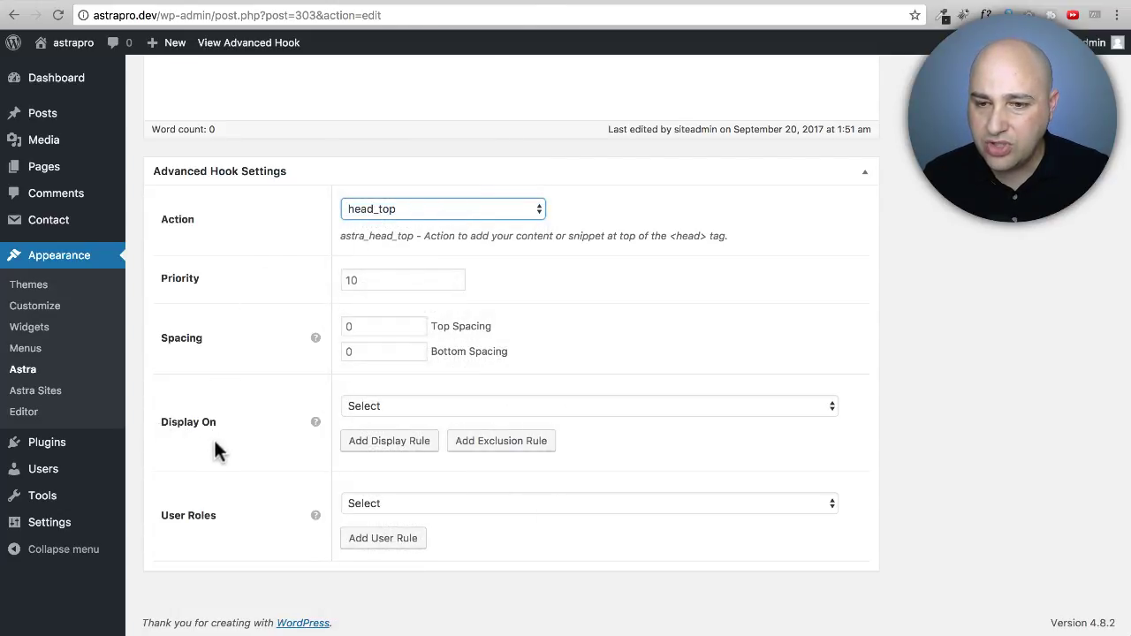
# - Set the Header CTA hook to display on the Entire Website and look over the User Roles options without choosing one
pyautogui.click(427, 406)
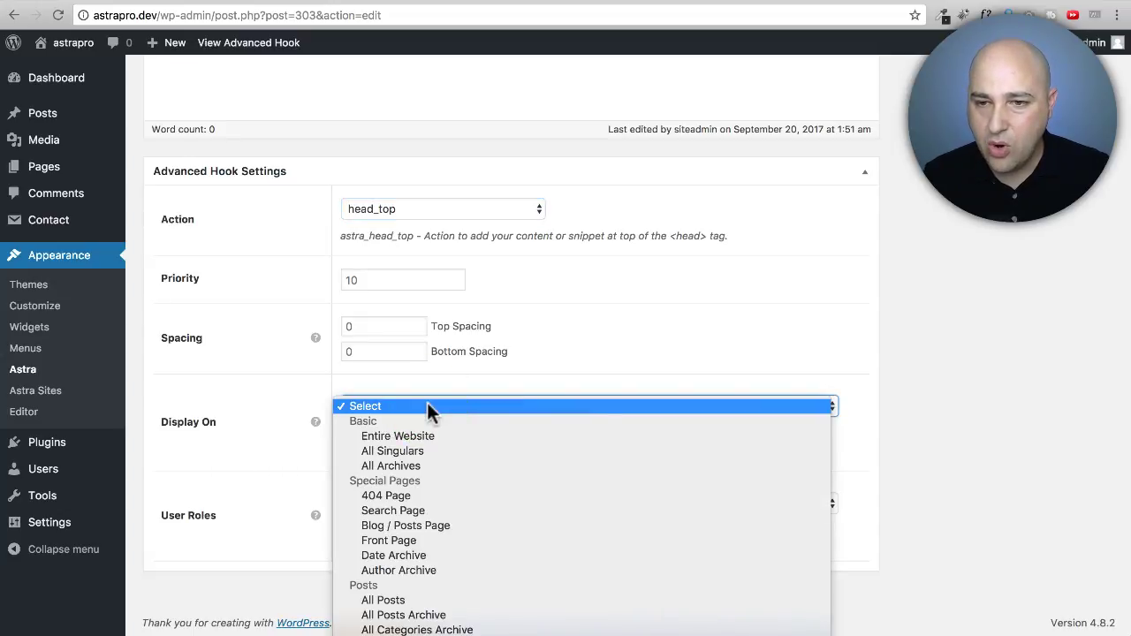
pyautogui.click(444, 436)
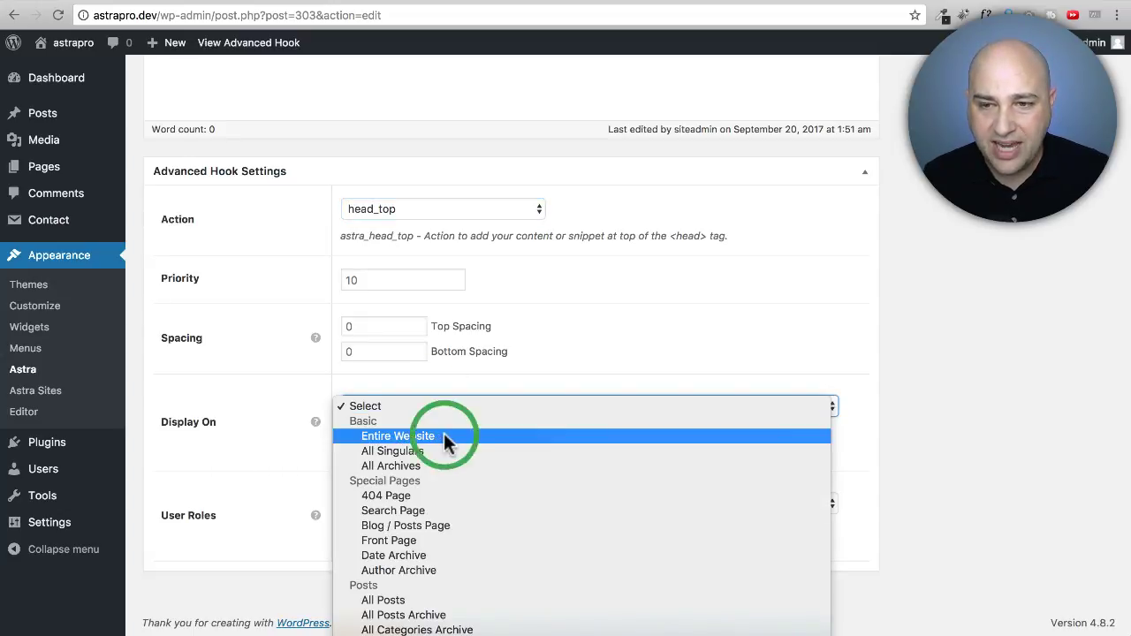
pyautogui.click(447, 405)
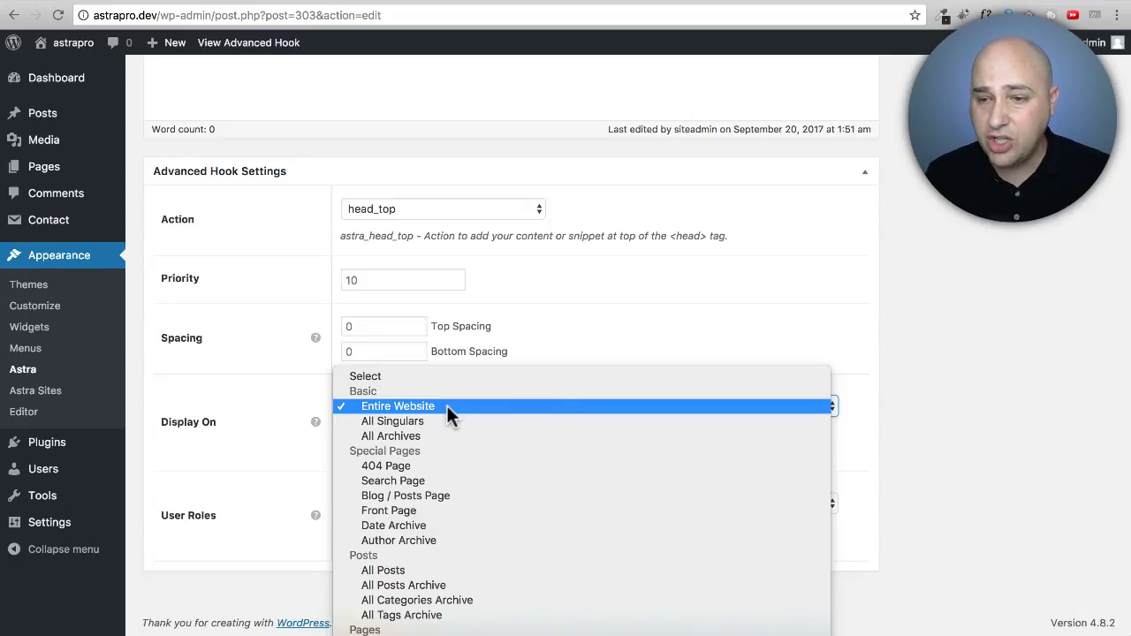
pyautogui.click(447, 406)
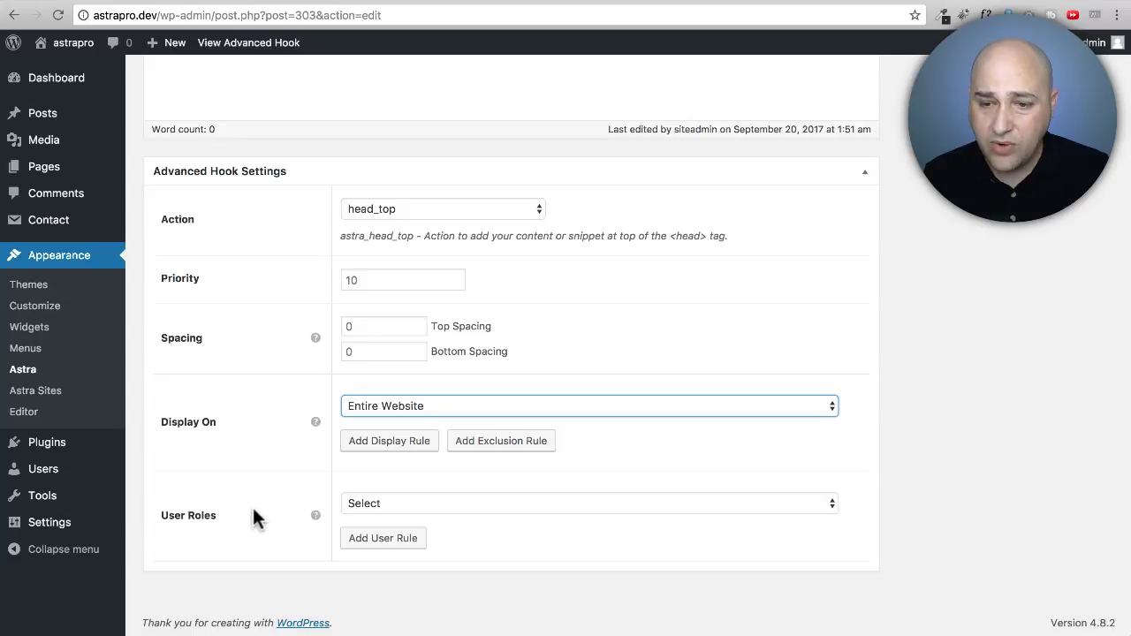
pyautogui.click(419, 509)
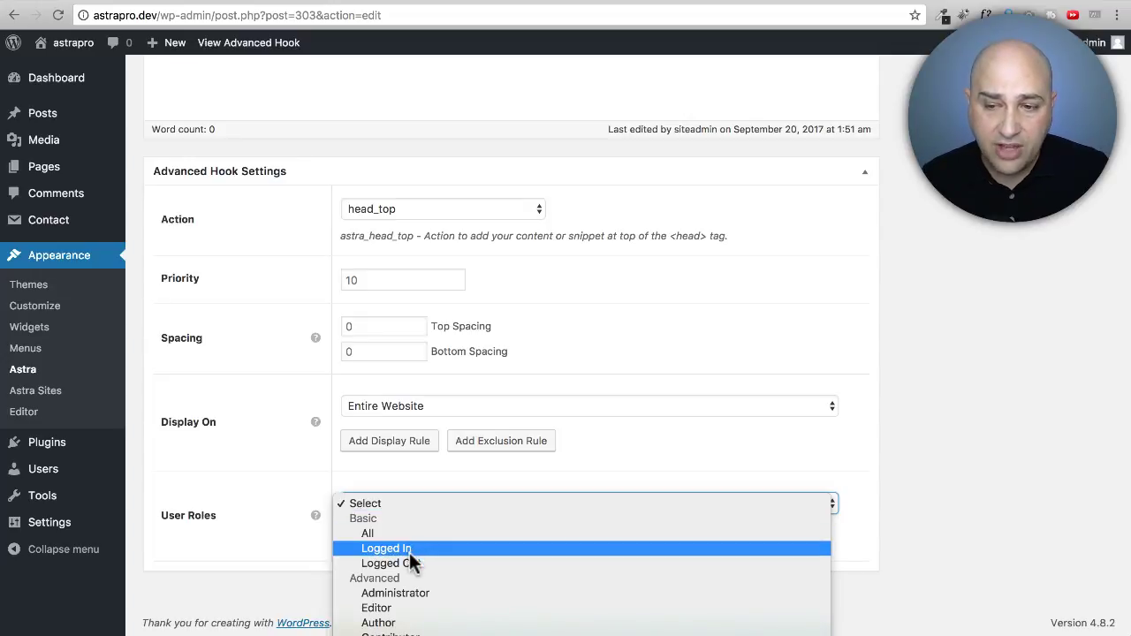
pyautogui.click(220, 464)
# - Open the astrapro.dev front page and look over its header and page content
pyautogui.scroll(10, 608, 501)
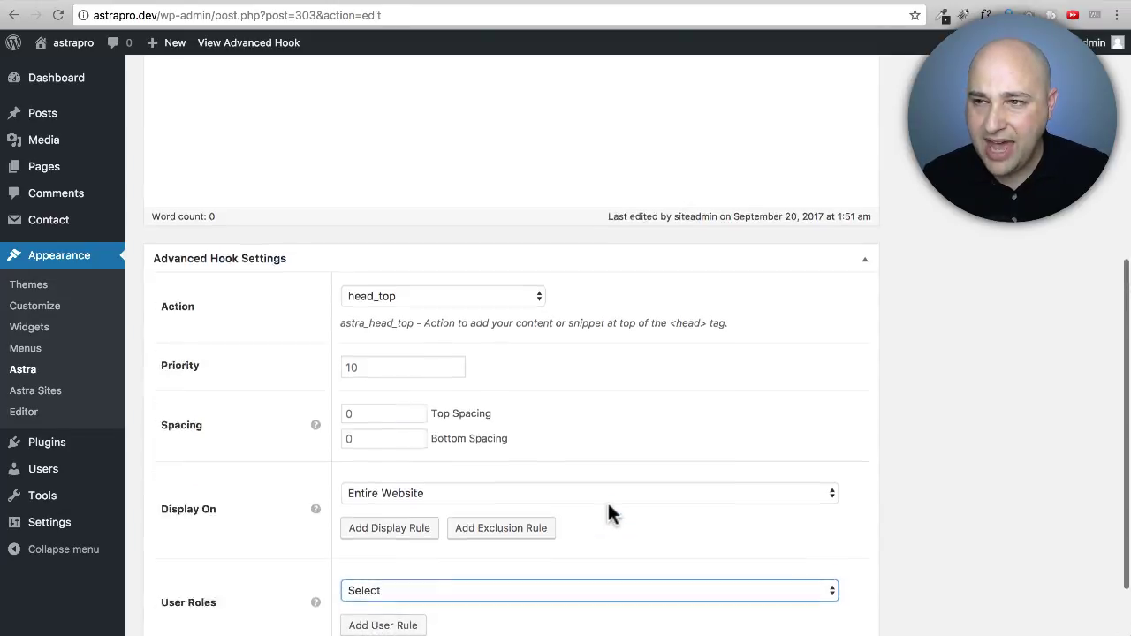
pyautogui.scroll(-5, 491, 439)
pyautogui.scroll(7, 475, 432)
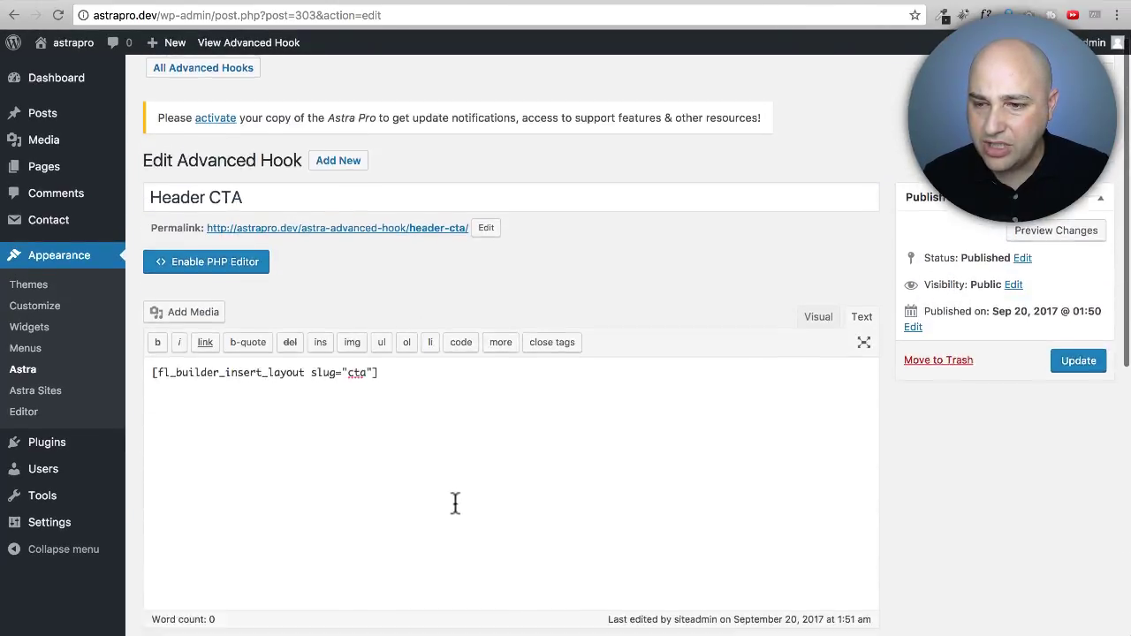
pyautogui.scroll(-8, 454, 502)
pyautogui.scroll(8, 373, 548)
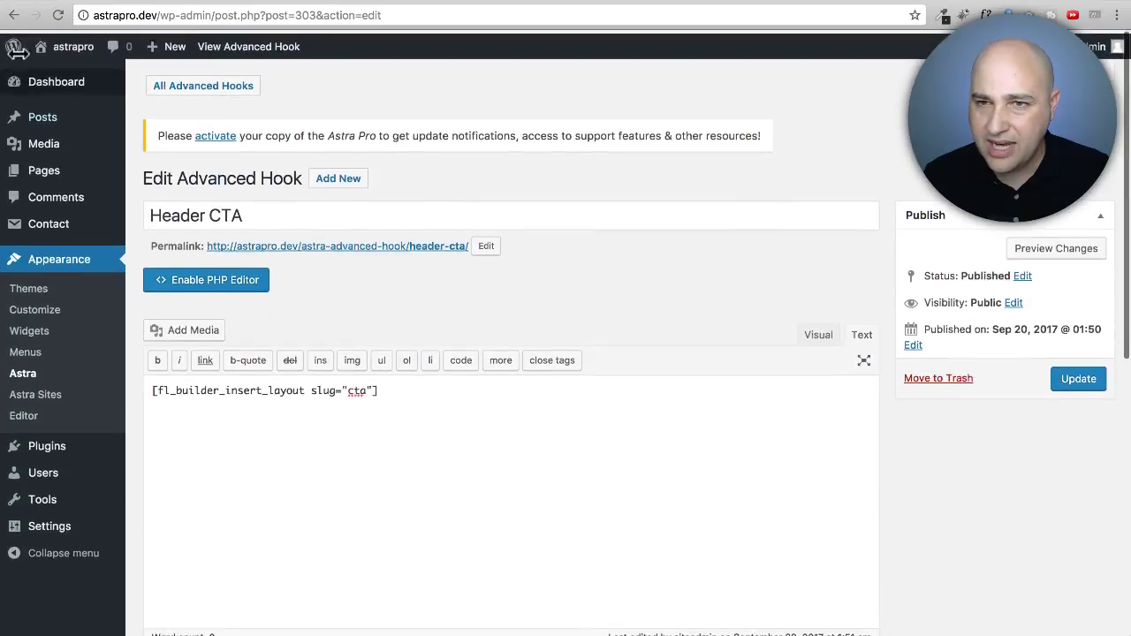
pyautogui.moveTo(74, 46)
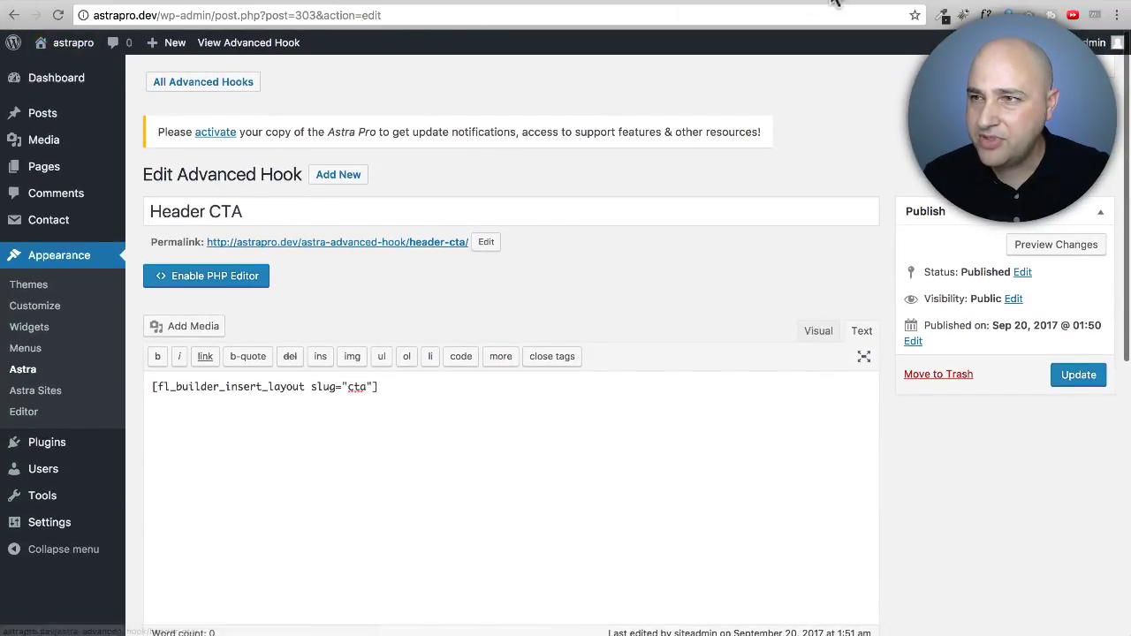
pyautogui.click(971, 4)
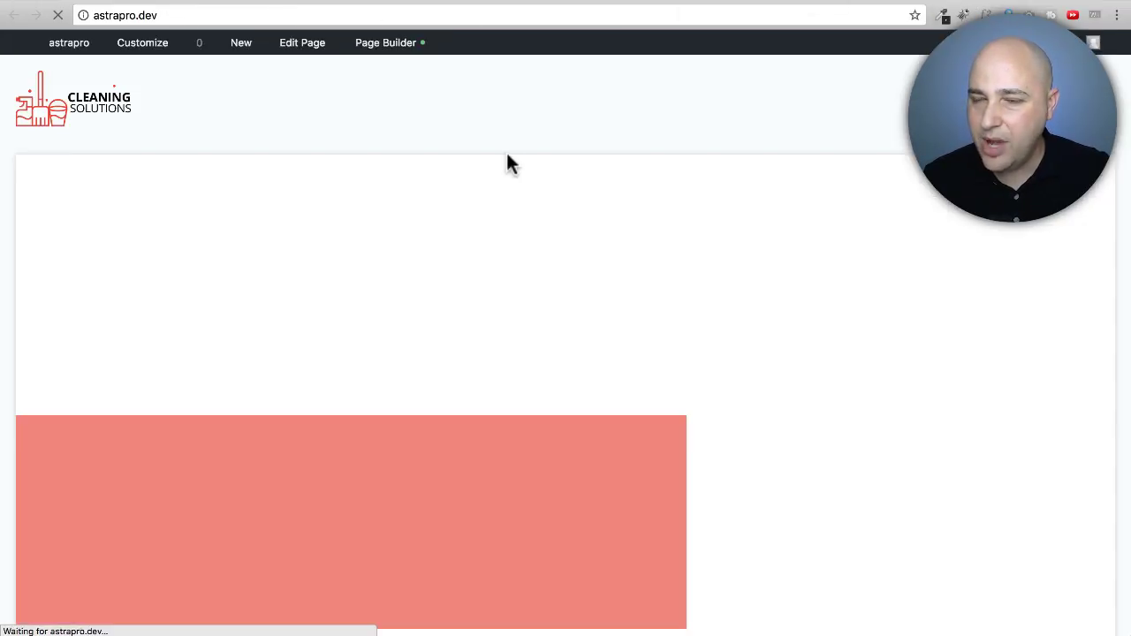
pyautogui.scroll(-10, 563, 115)
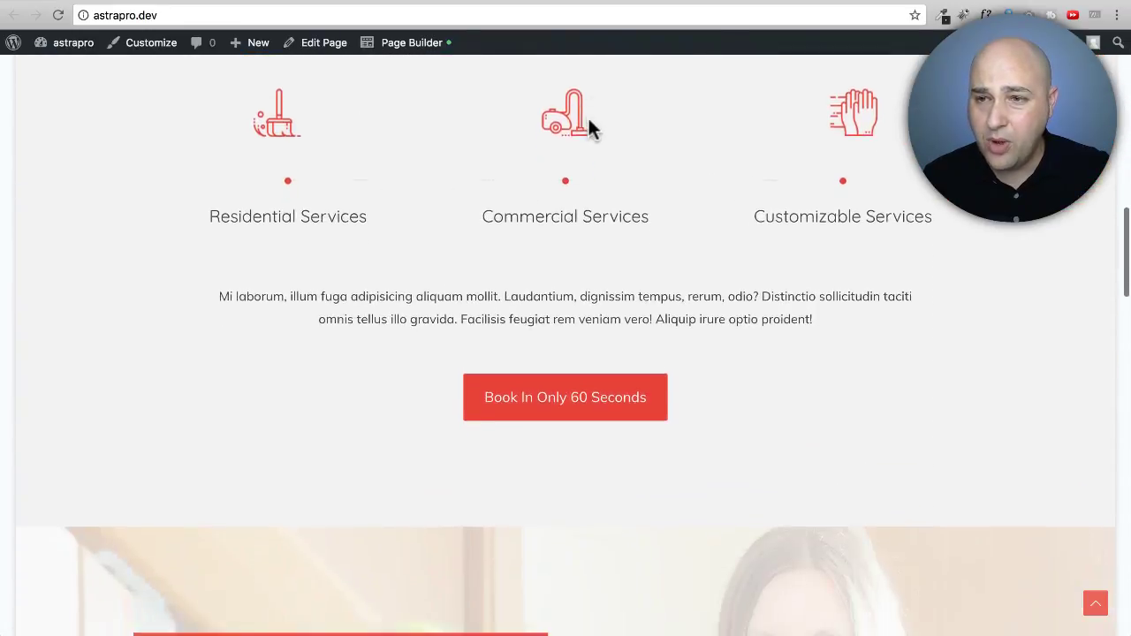
pyautogui.scroll(12, 589, 124)
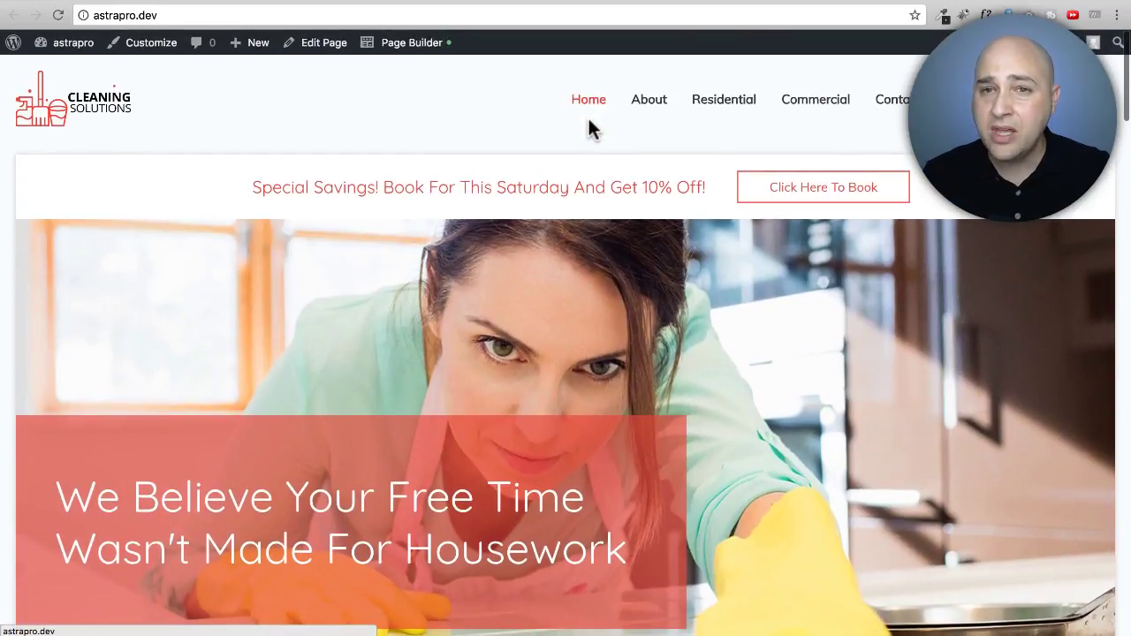
# - Update the Header CTA hook with its current settings and reload the site's front page
pyautogui.click(921, 6)
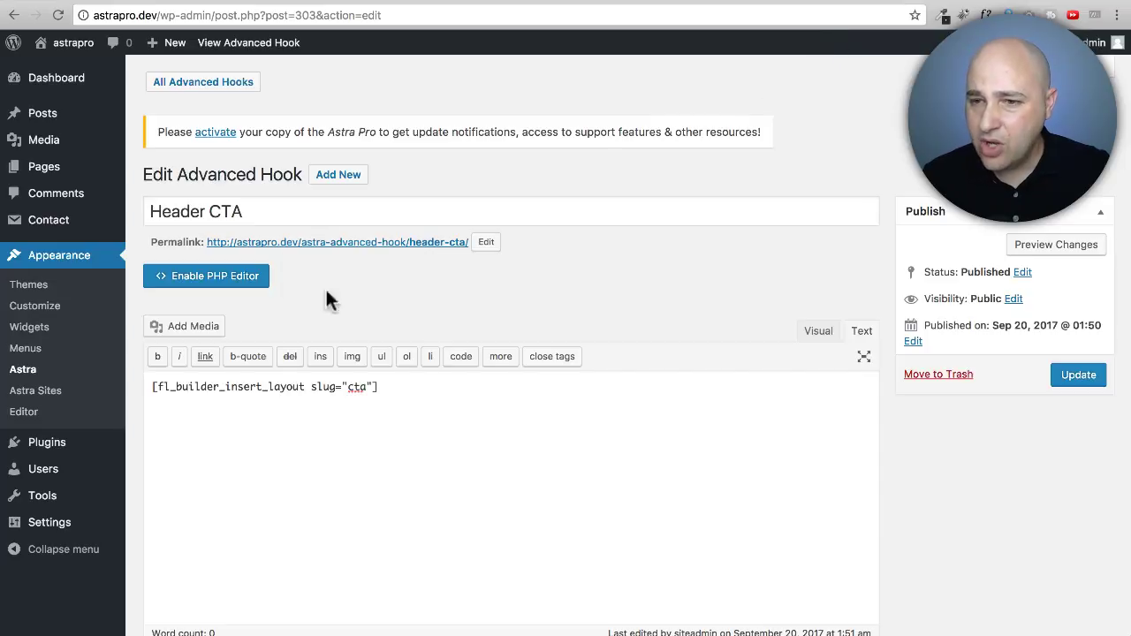
pyautogui.click(1078, 375)
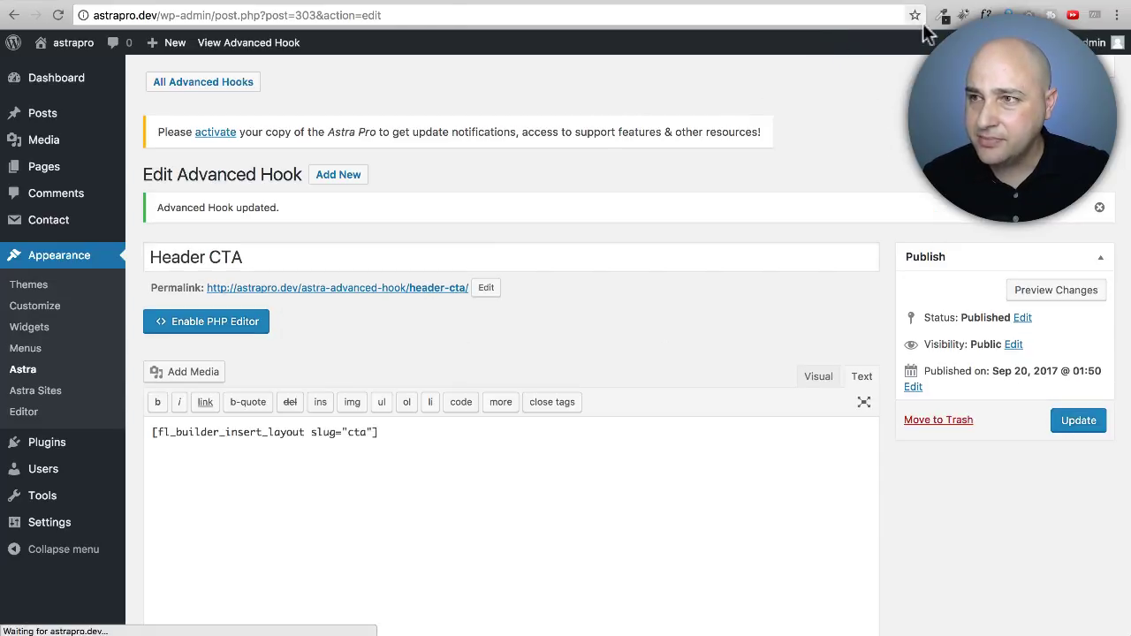
pyautogui.click(409, 13)
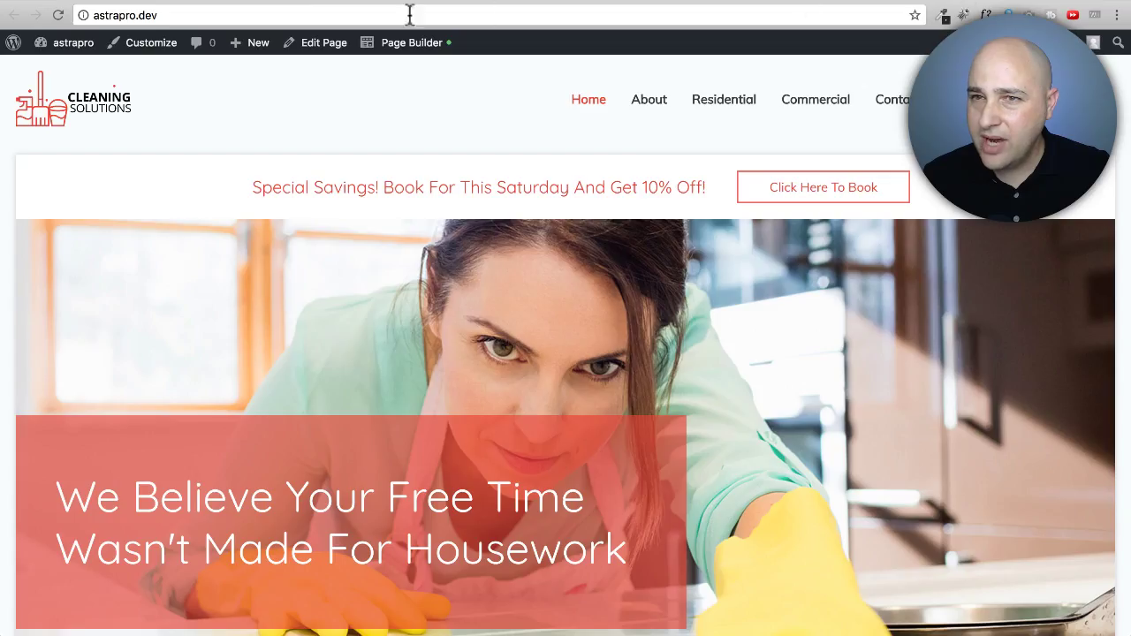
pyautogui.click(58, 15)
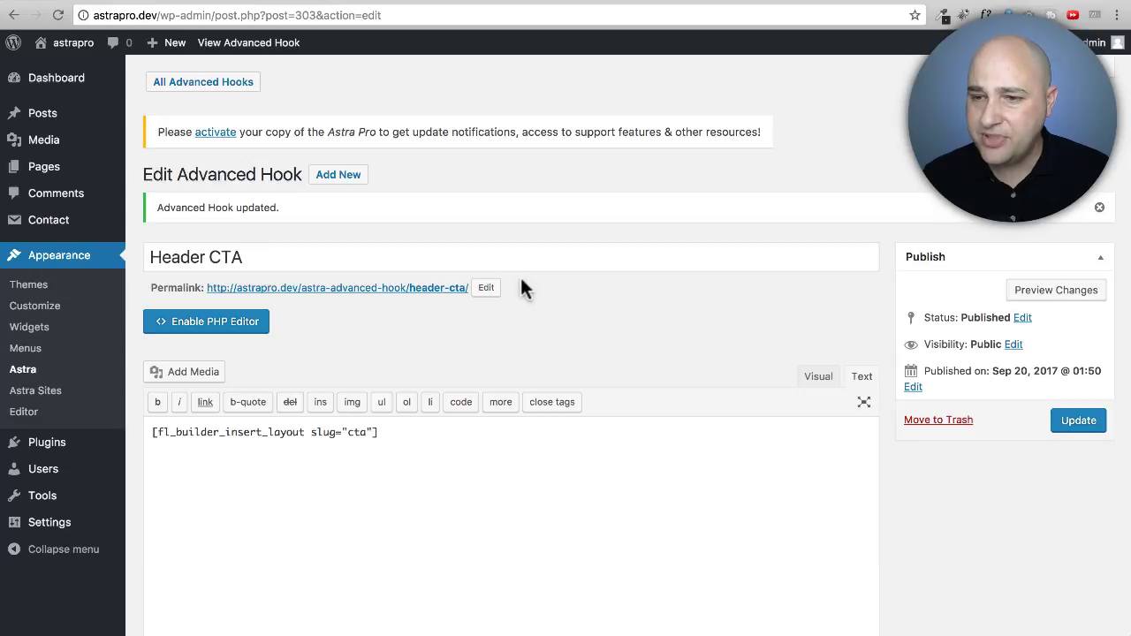
# - Reset the Header CTA hook's Display On rule to Select, update the hook, and reload the front page
pyautogui.scroll(-5, 451, 438)
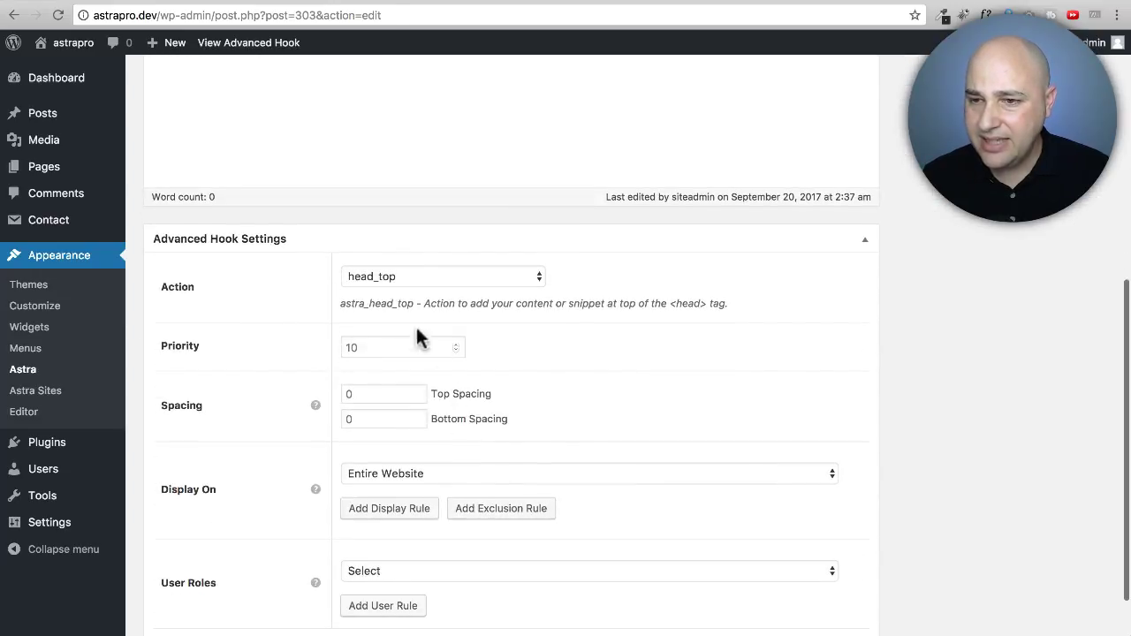
pyautogui.click(402, 474)
pyautogui.click(433, 443)
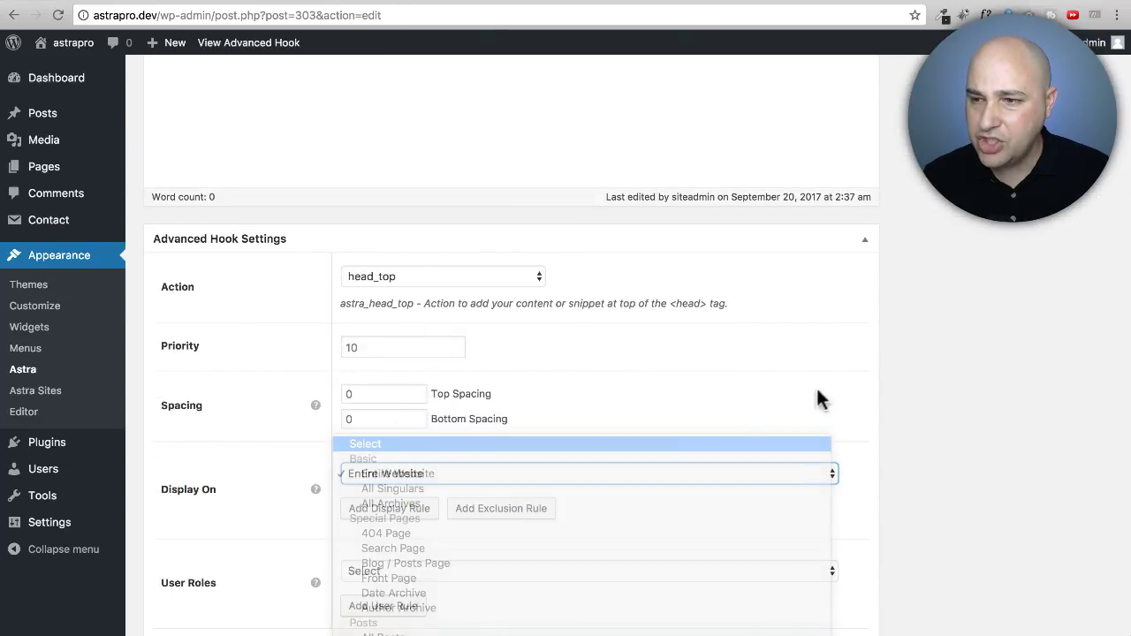
pyautogui.scroll(1, 972, 380)
pyautogui.scroll(5, 976, 387)
pyautogui.click(1076, 355)
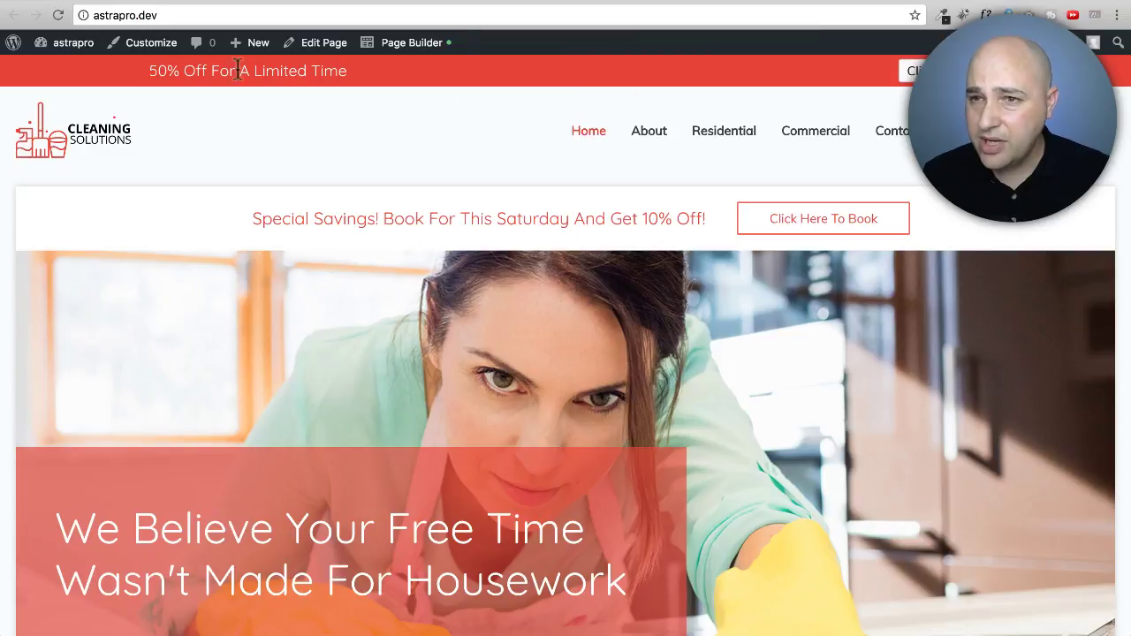
pyautogui.click(58, 16)
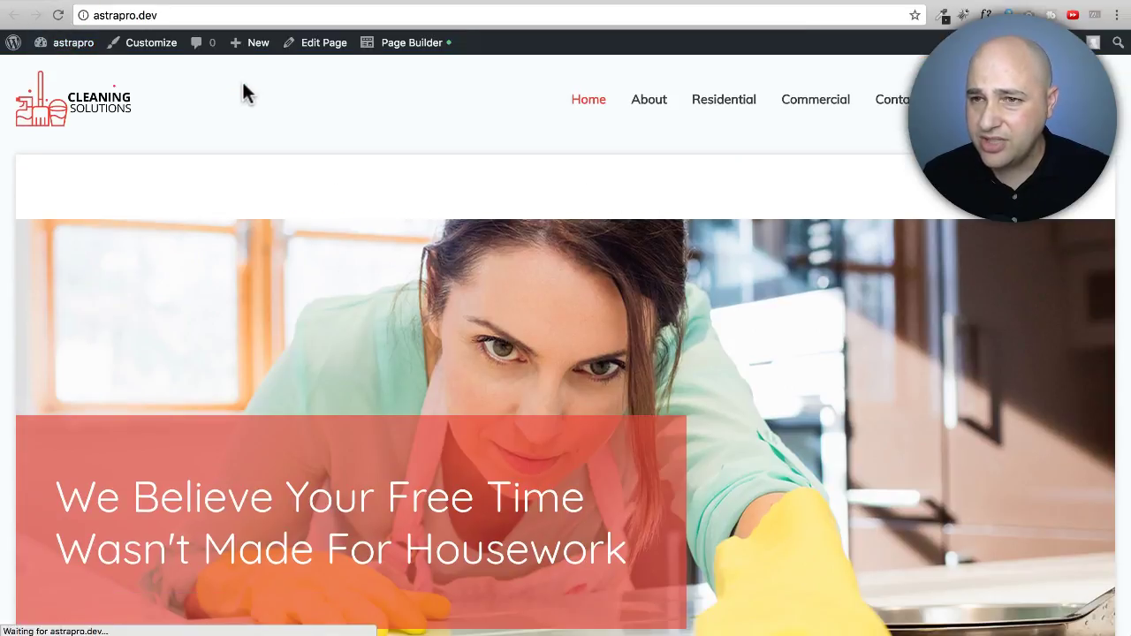
# - Open the Home page in Page Builder and examine the CTA row among the Saved Rows
pyautogui.click(402, 44)
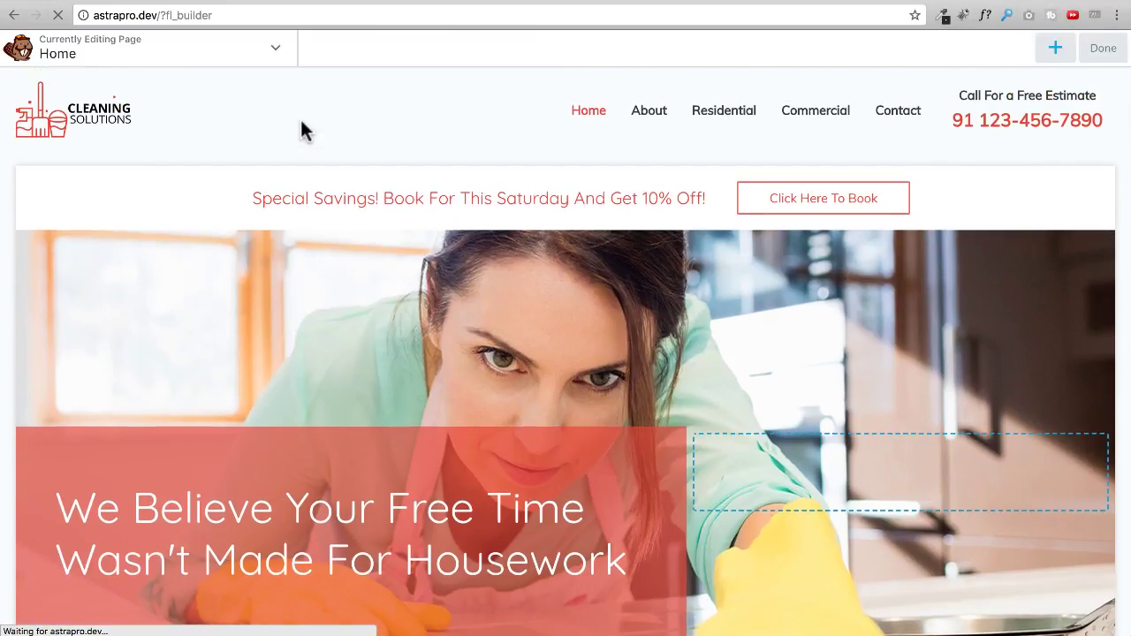
pyautogui.click(1054, 49)
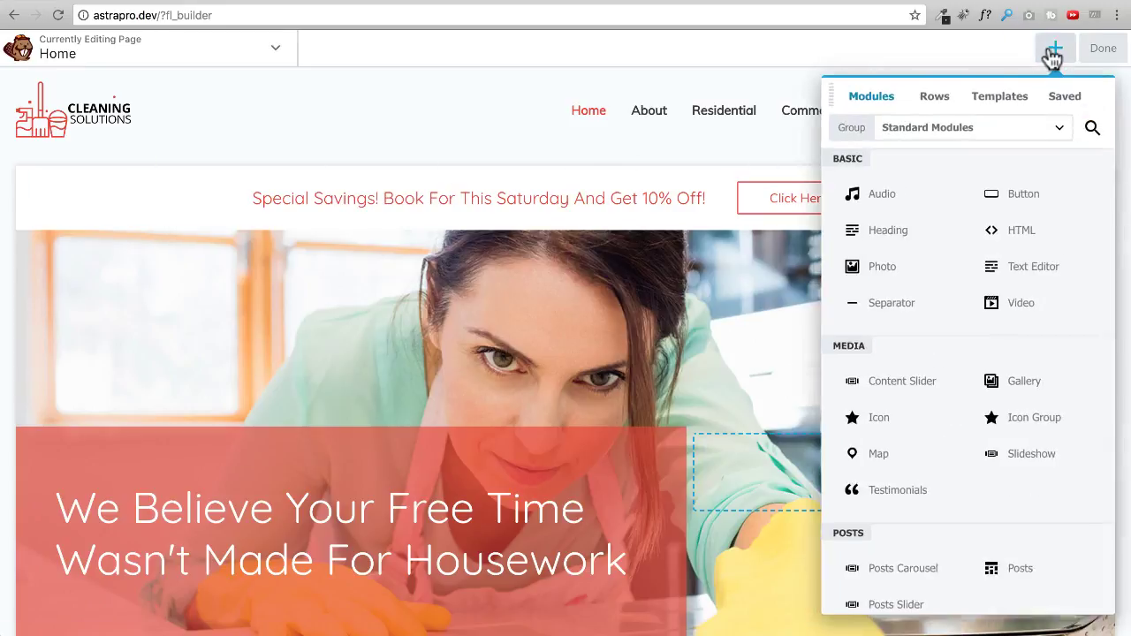
pyautogui.click(933, 101)
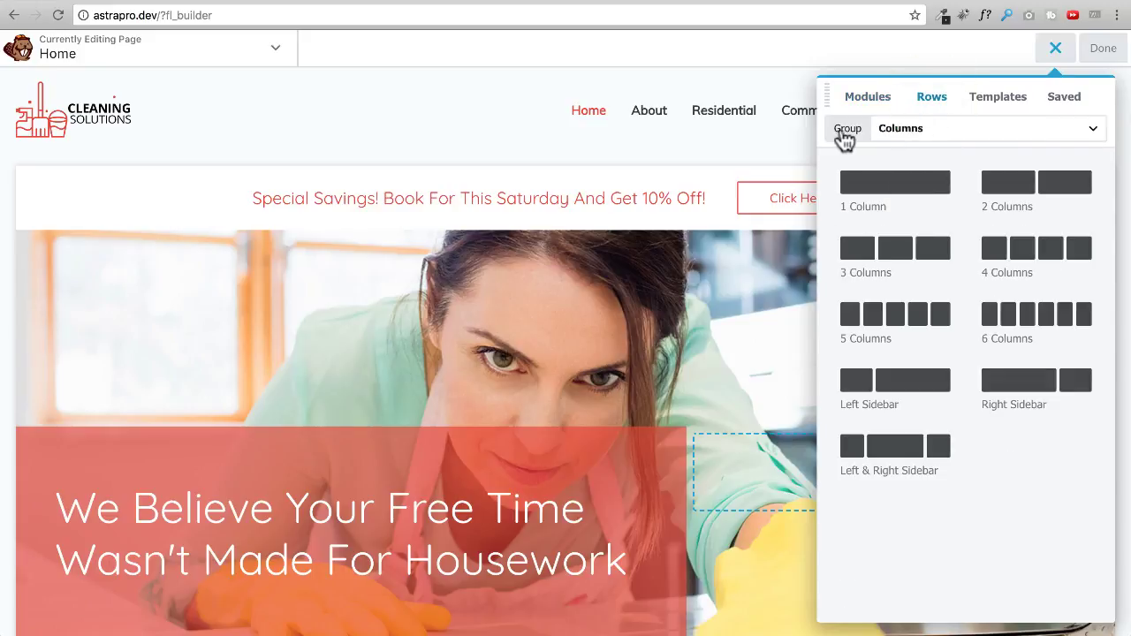
pyautogui.click(935, 134)
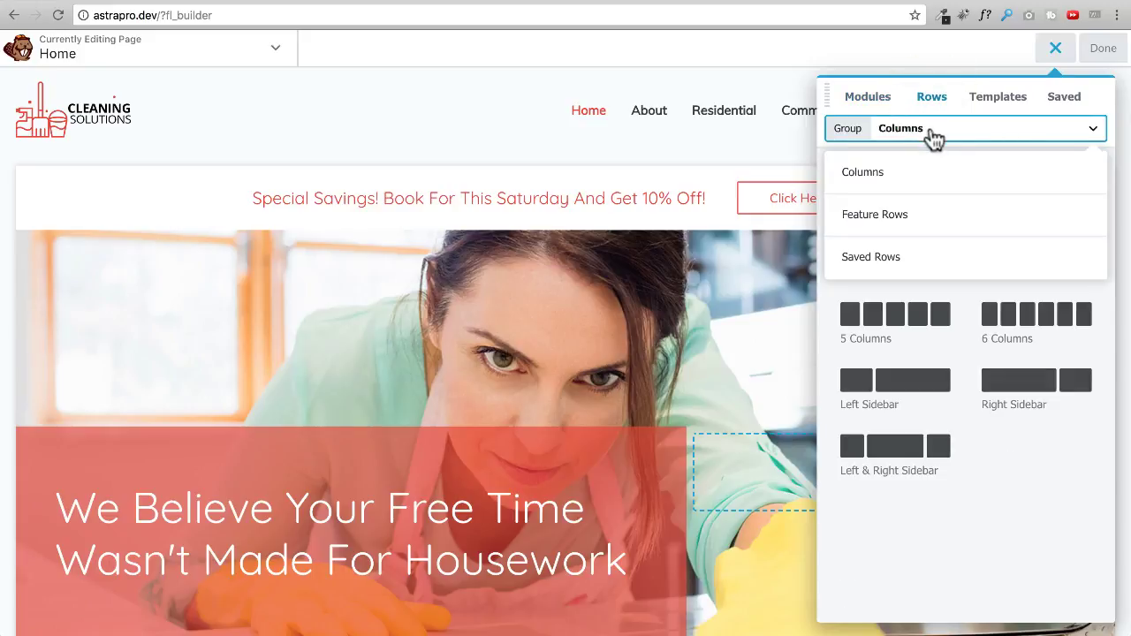
pyautogui.click(882, 258)
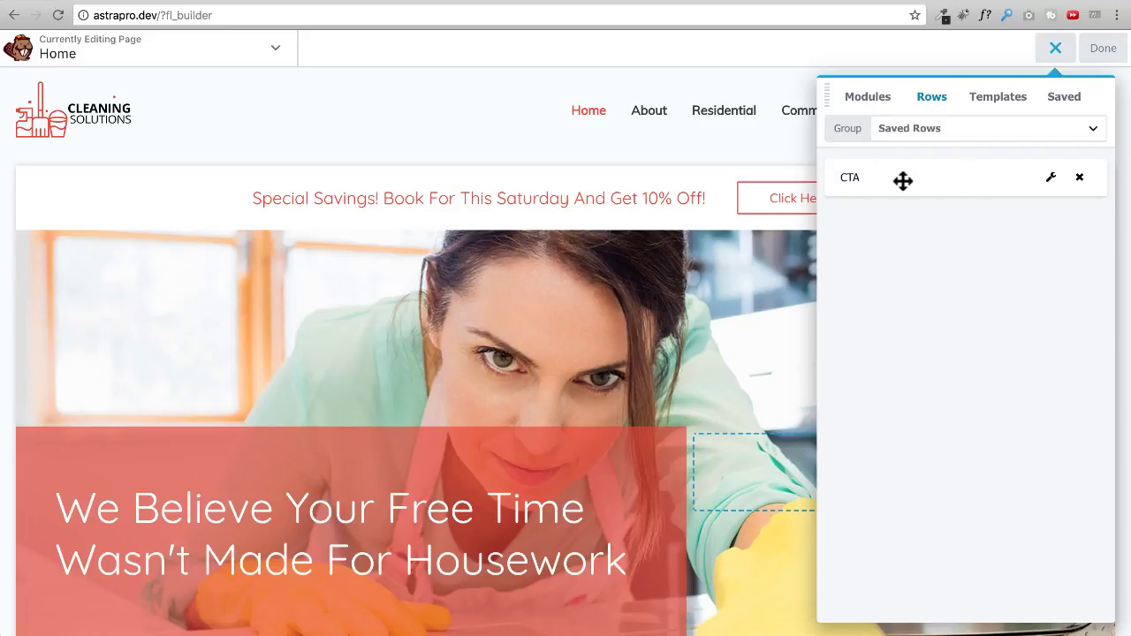
pyautogui.moveTo(902, 180); pyautogui.dragTo(520, 157)
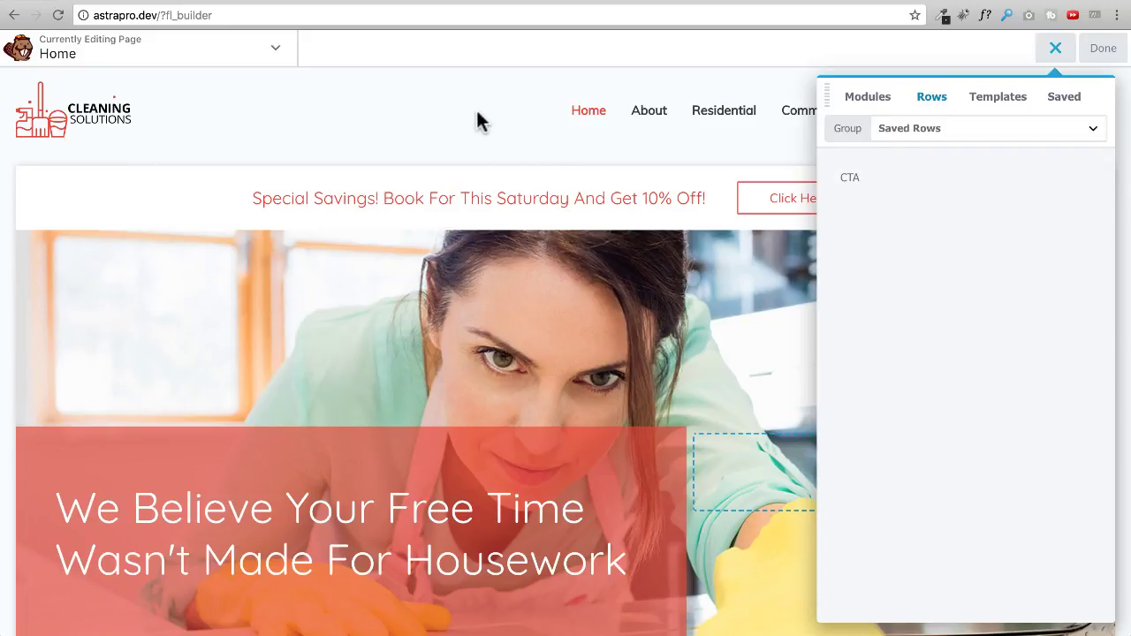
pyautogui.click(1054, 50)
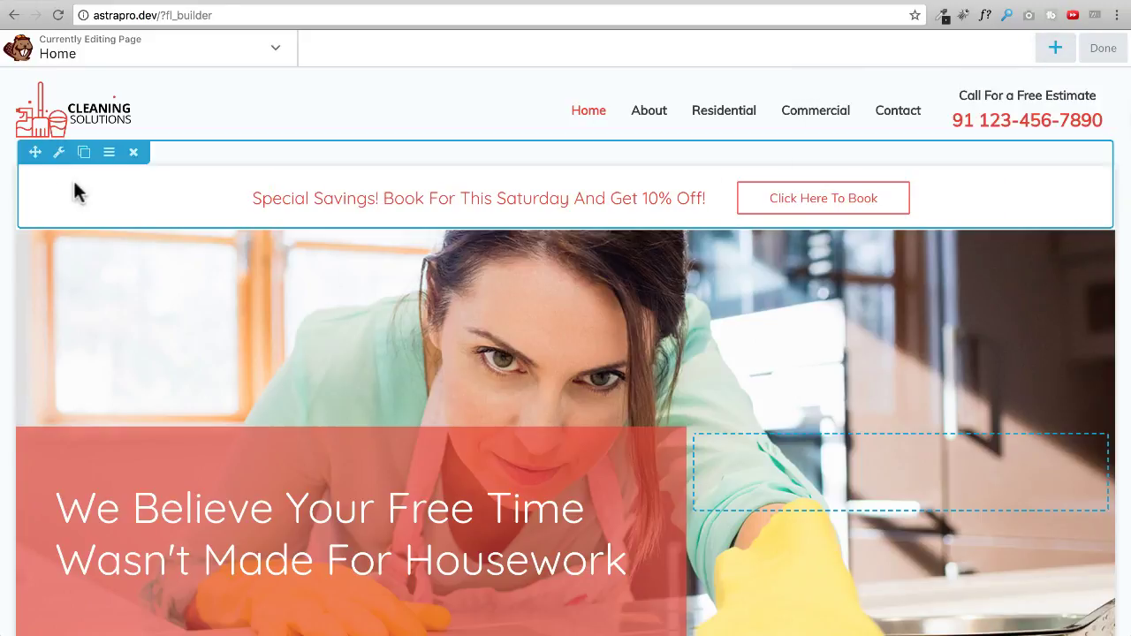
# - Look at the Special Savings row's settings and its Save As options for name and Global, and cancel both dialogs
pyautogui.click(60, 156)
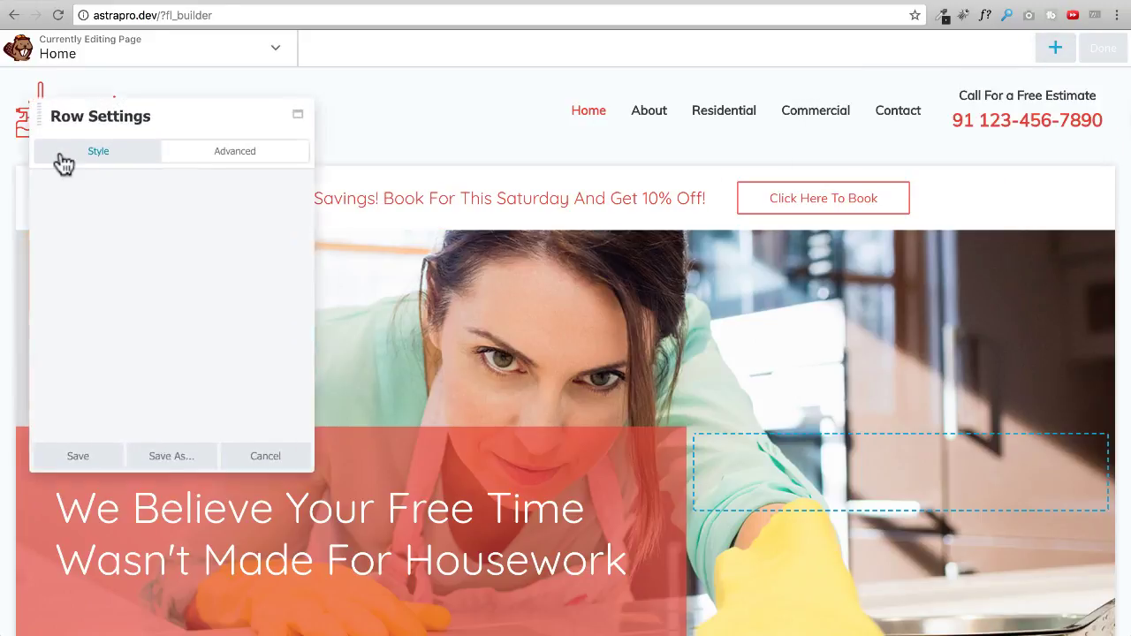
pyautogui.click(177, 469)
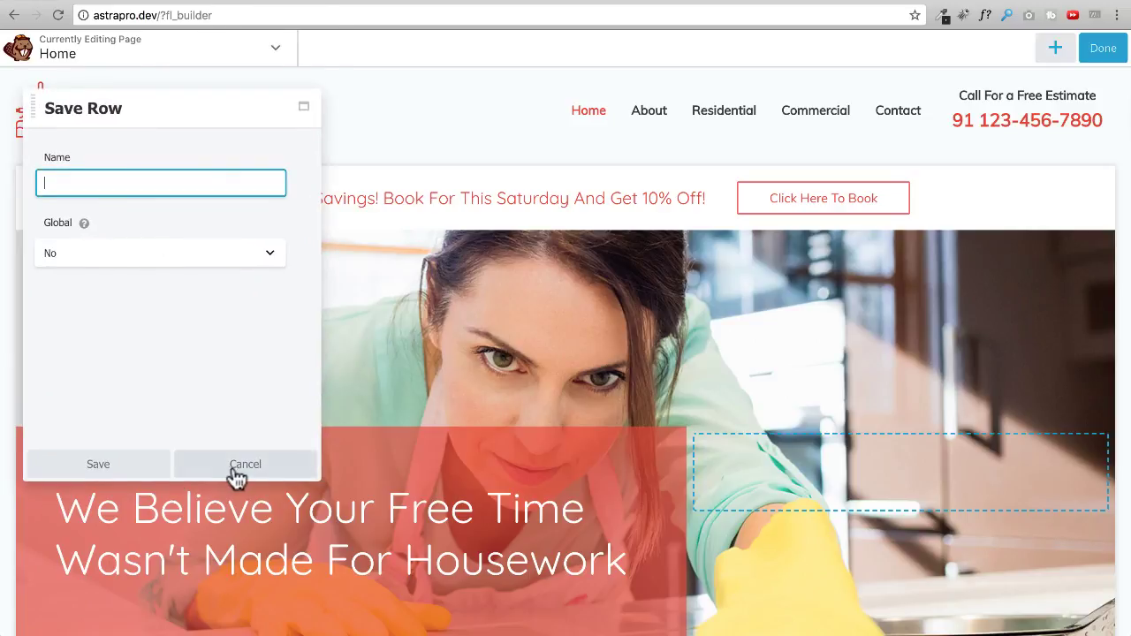
pyautogui.click(244, 468)
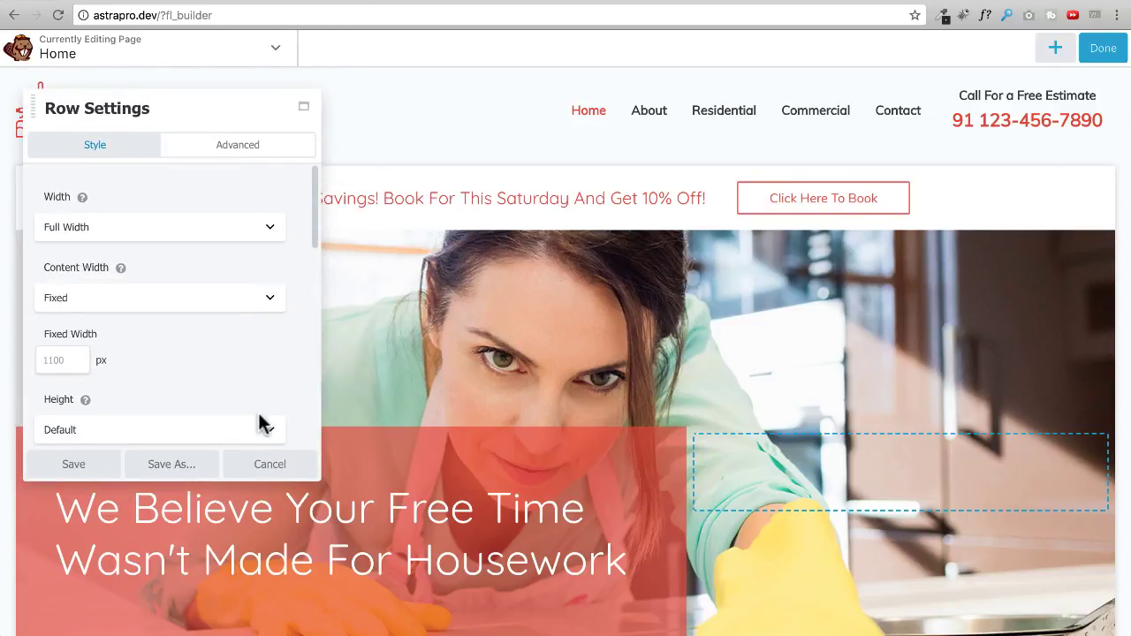
pyautogui.click(298, 468)
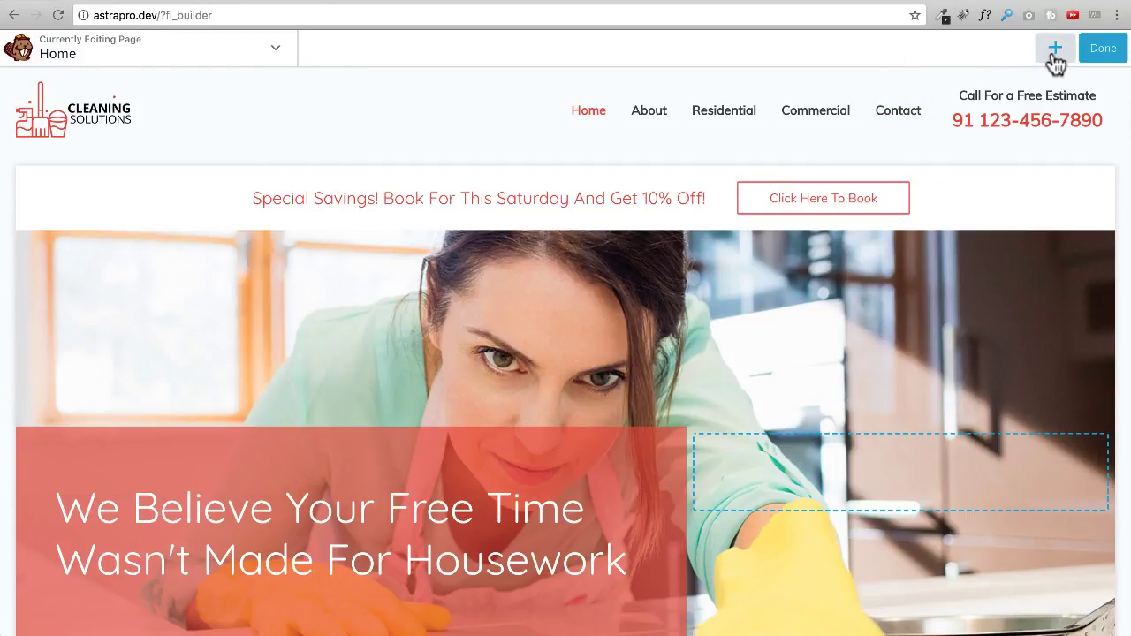
# - Open the saved CTA row's template for editing, look over its banner, and return to the wpastra.com Astra Pro page
pyautogui.click(1056, 51)
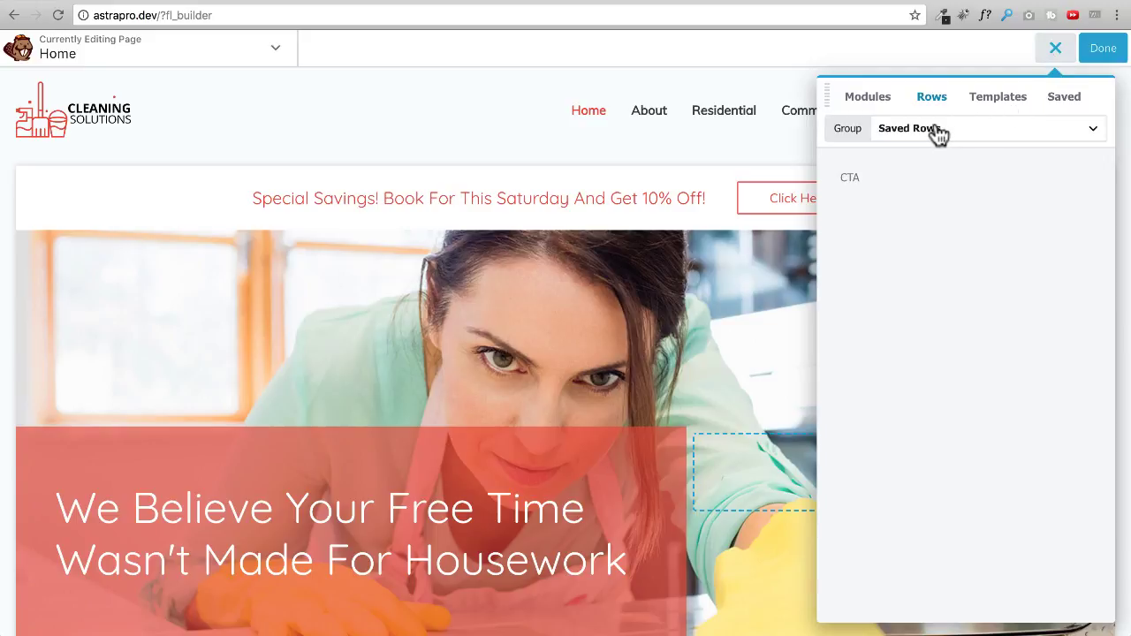
pyautogui.moveTo(854, 179)
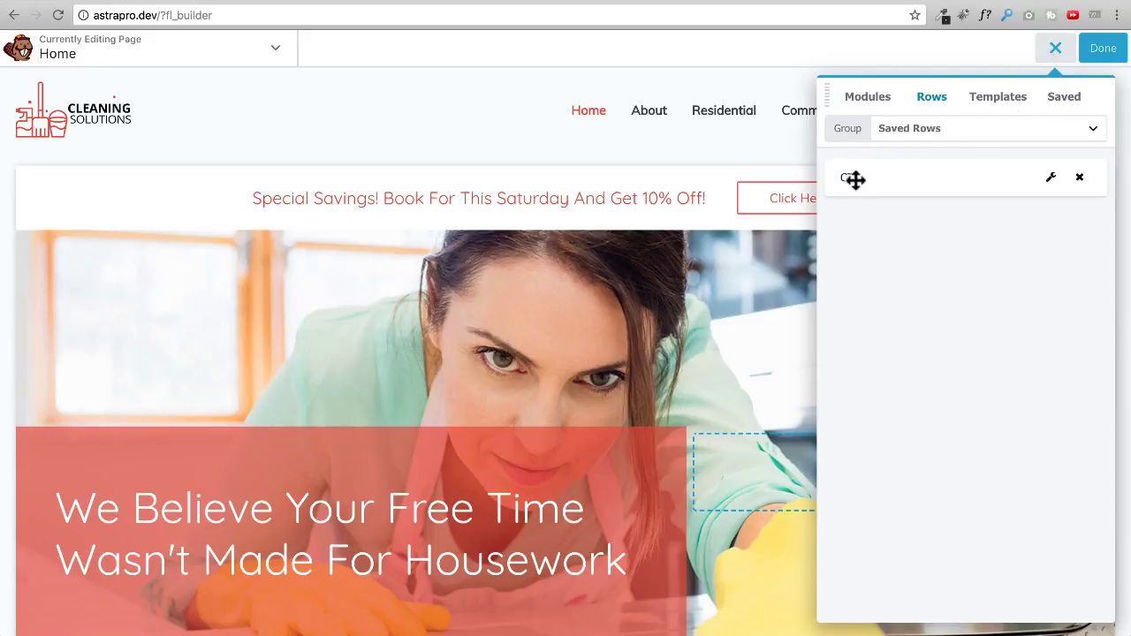
pyautogui.click(1053, 180)
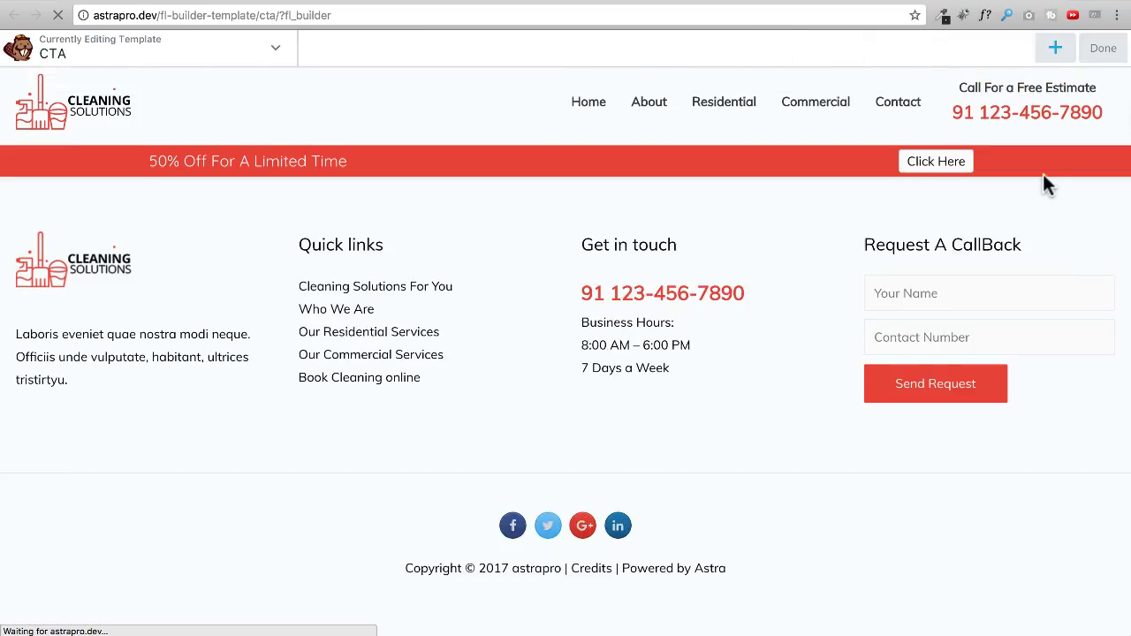
pyautogui.moveTo(833, 184)
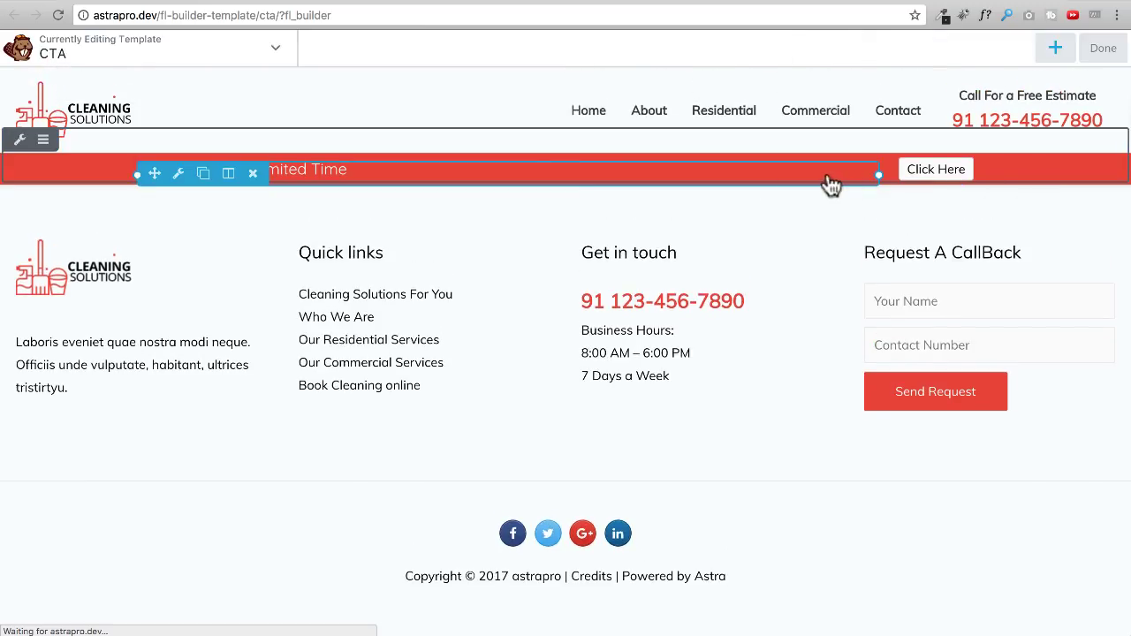
pyautogui.moveTo(627, 171)
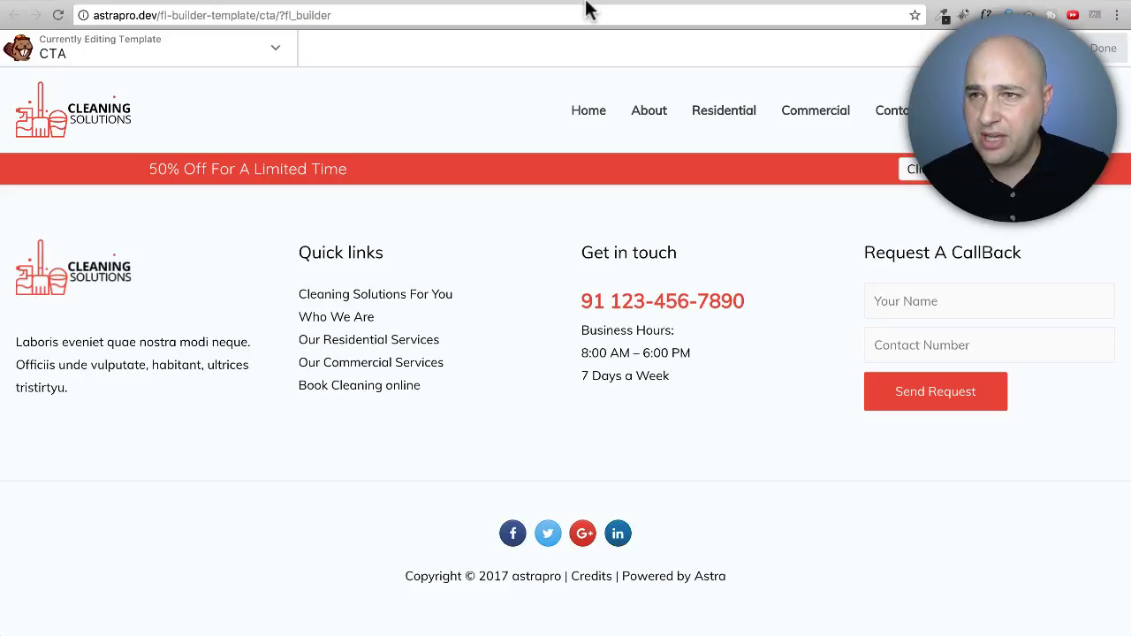
pyautogui.click(533, 3)
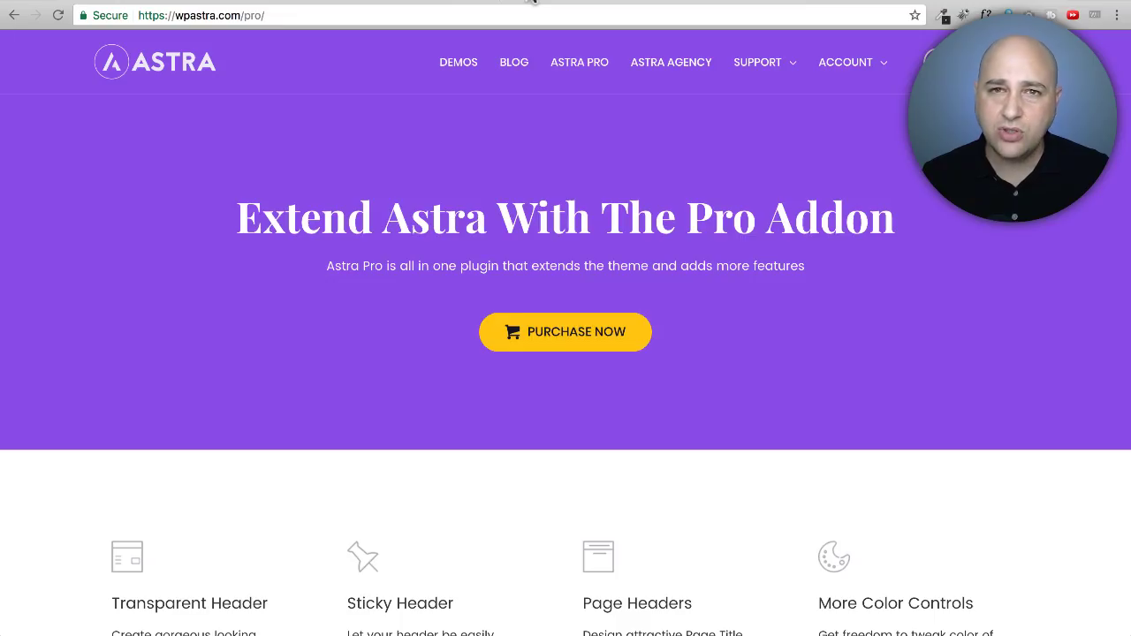